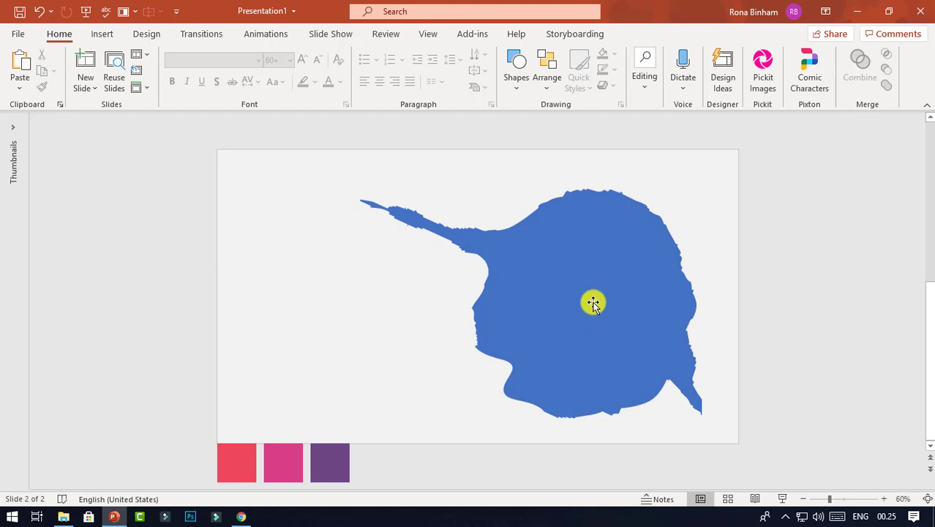
- Nudge the blue torn-paper freeform shape slightly to the left above the colour swatches
click(593, 303)
click(249, 458)
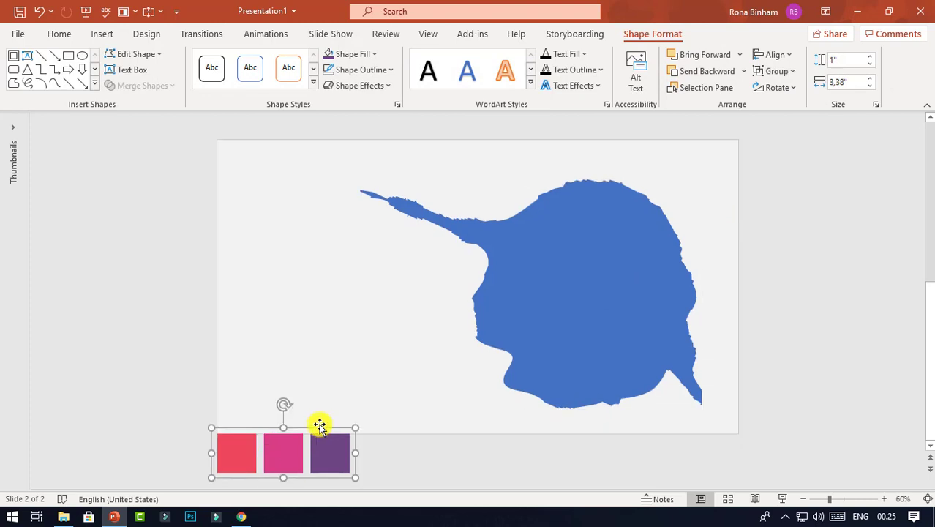
click(774, 307)
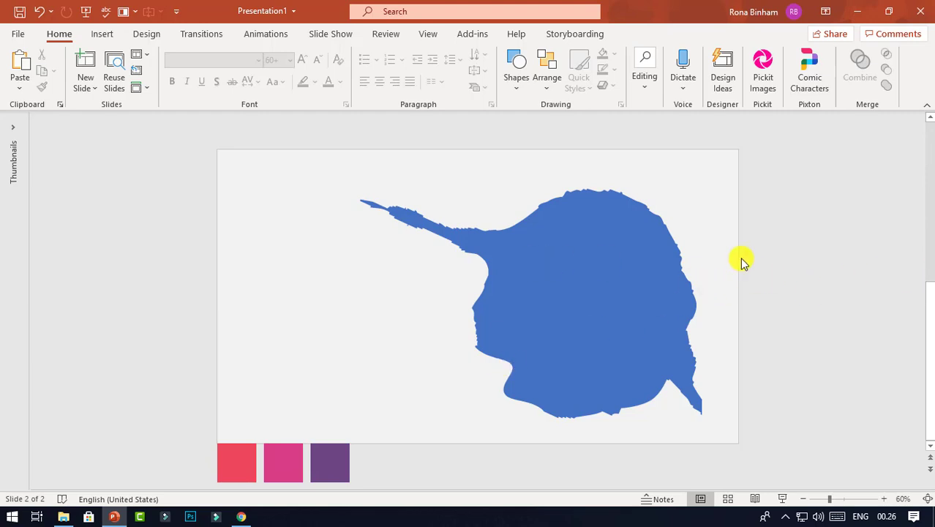
click(580, 250)
drag(636, 262, 620, 262)
key(Escape)
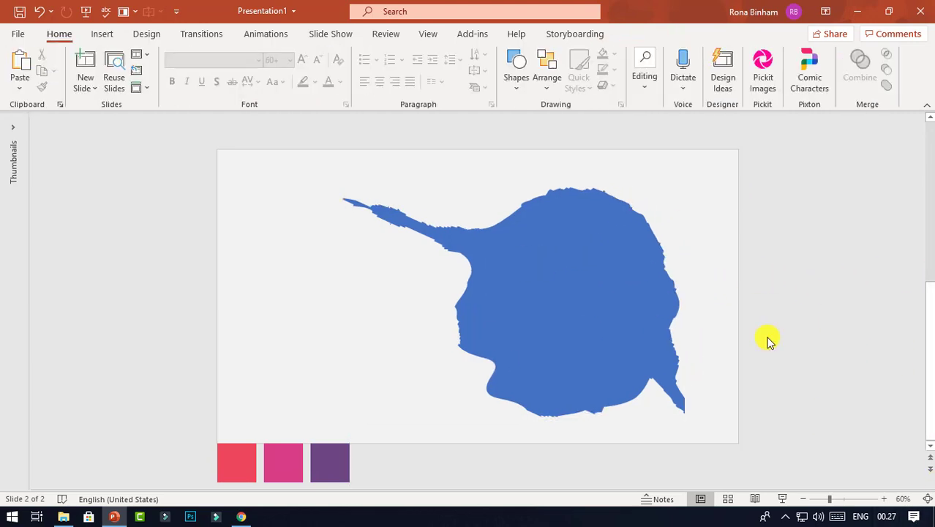
- Draw a Frame shape over the blue shape's right half and drag its border thinner
click(106, 38)
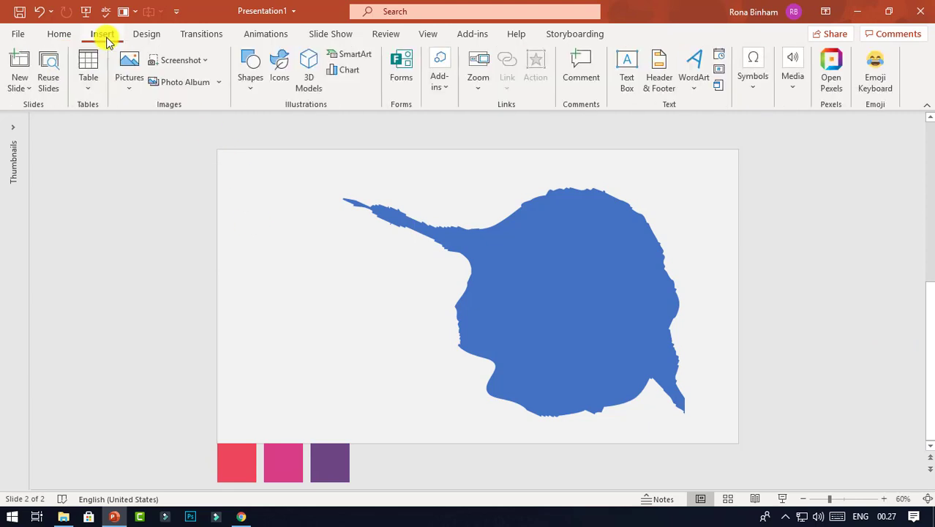
click(250, 89)
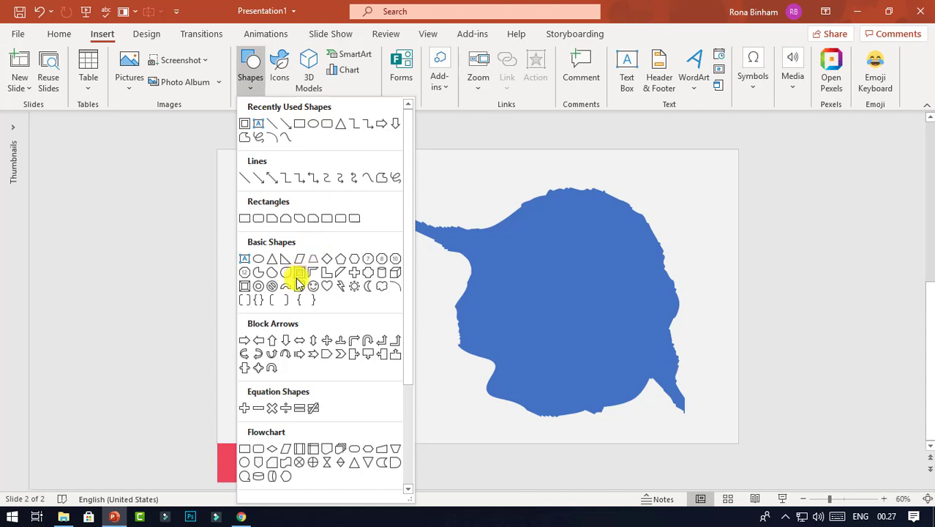
click(300, 276)
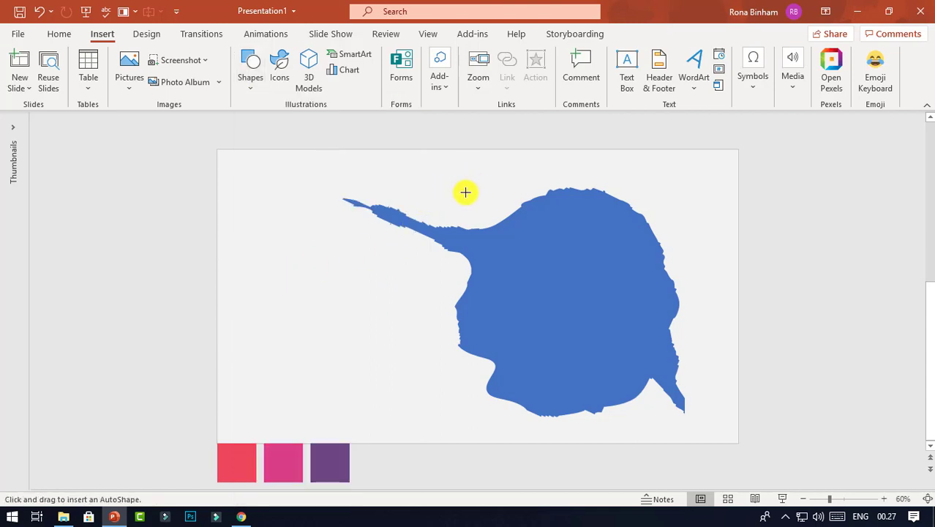
mouse_move(461, 199)
mouse_down()
mouse_move(502, 302)
mouse_move(671, 401)
mouse_up()
drag(598, 219, 598, 218)
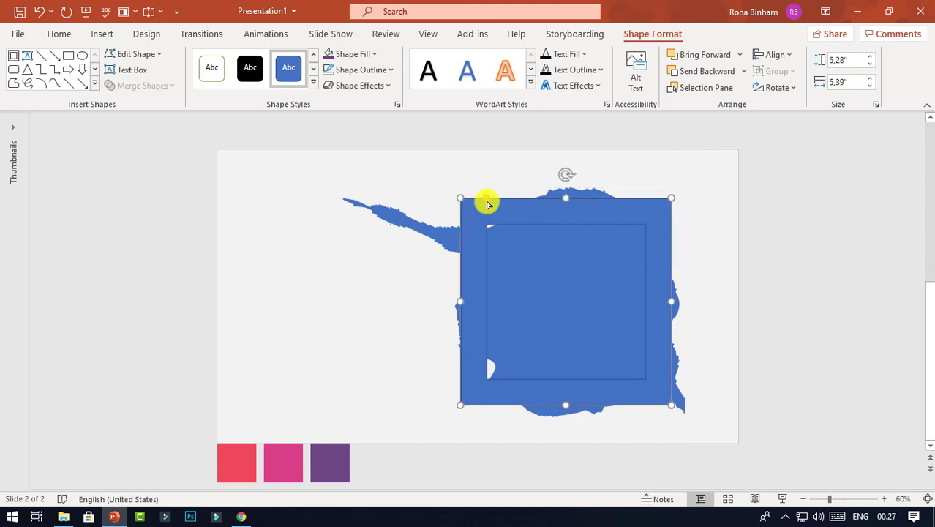
drag(487, 202, 469, 207)
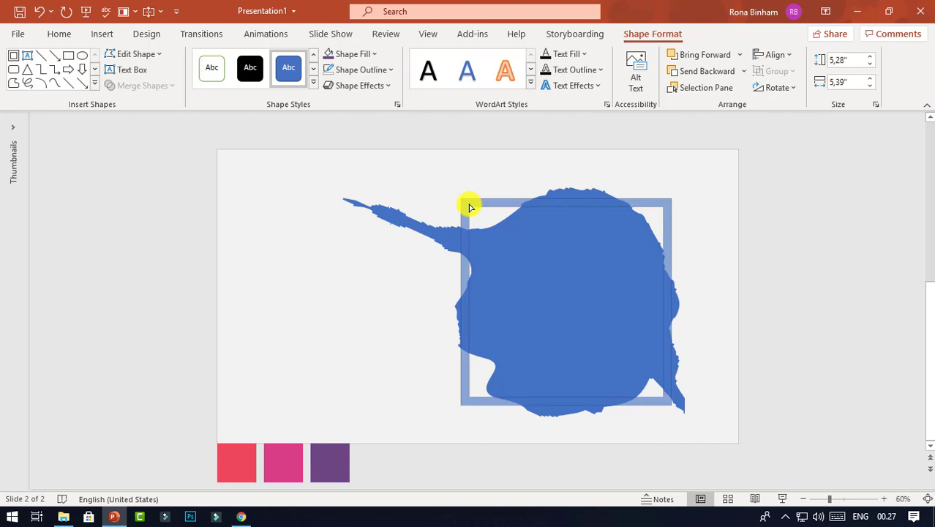
drag(470, 207, 468, 208)
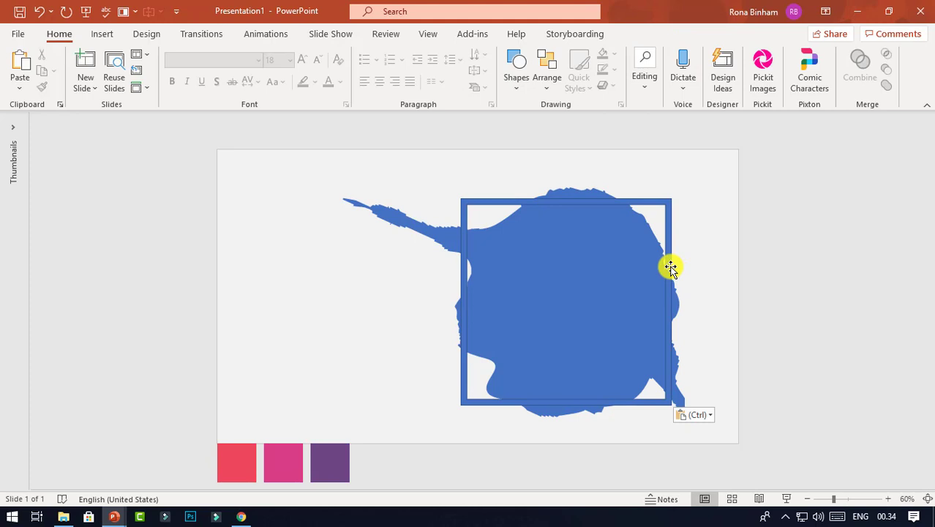
click(668, 267)
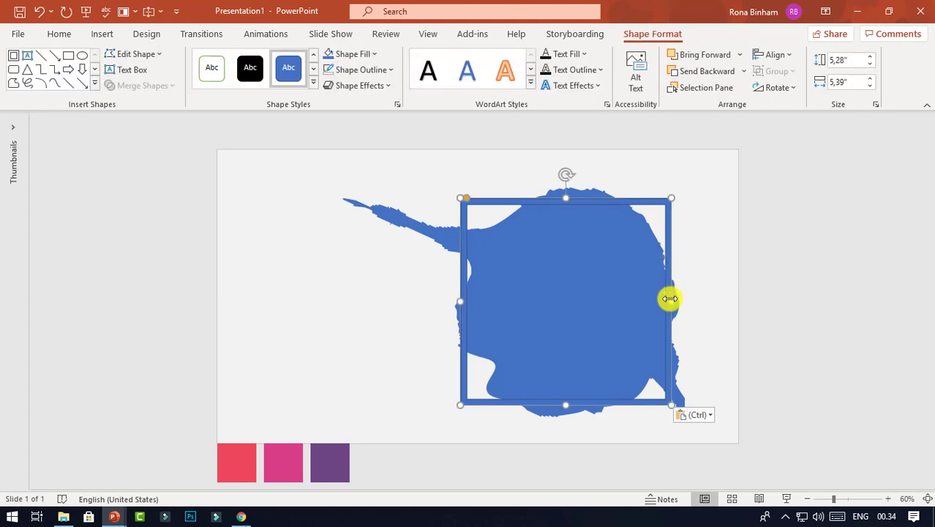
- Narrow the frame to 4.75" wide, remove its outline and fill it orange
drag(671, 299, 658, 301)
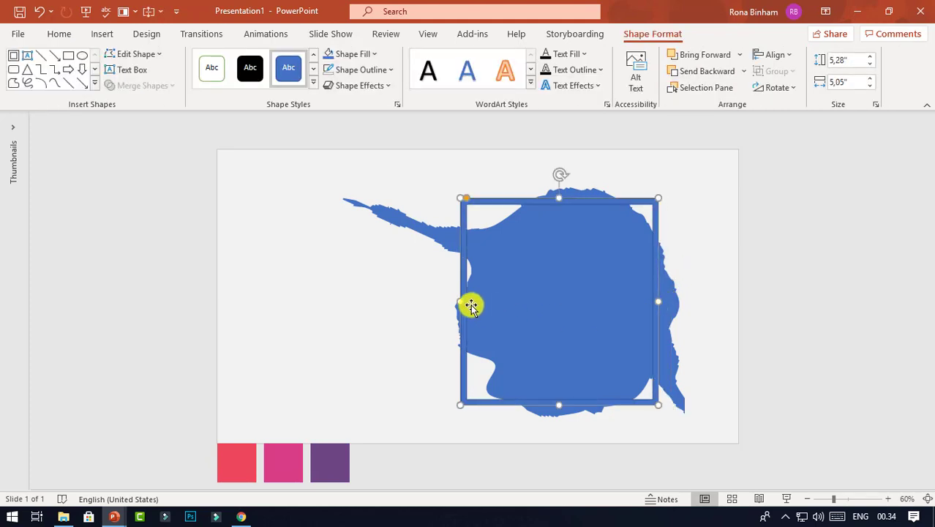
drag(461, 301, 473, 303)
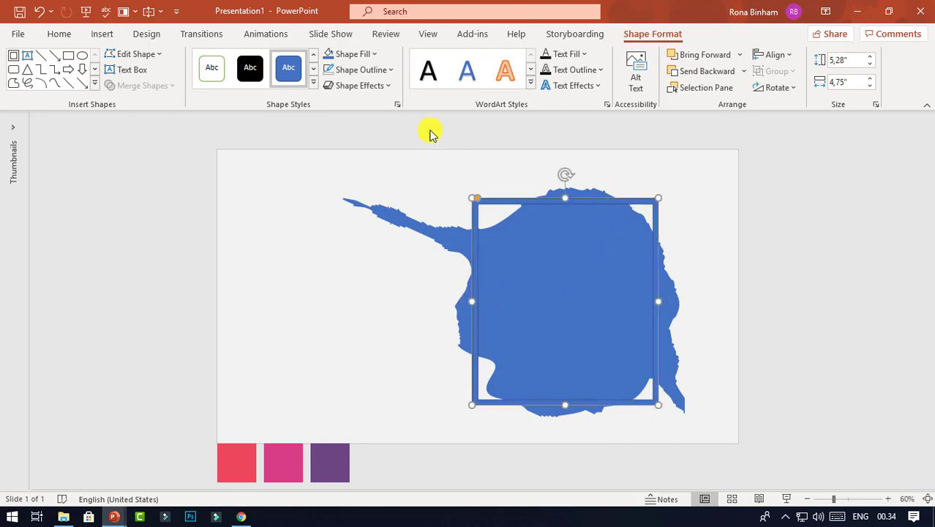
click(372, 76)
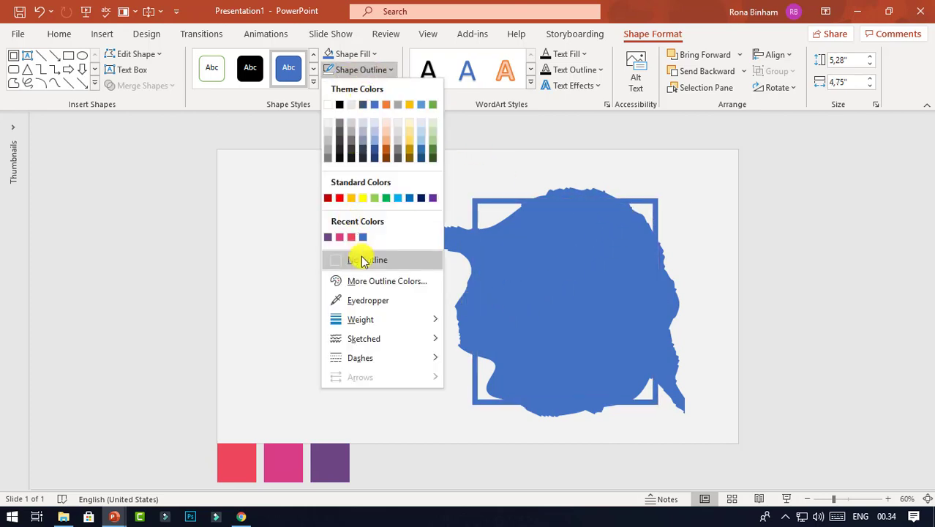
click(359, 257)
click(351, 54)
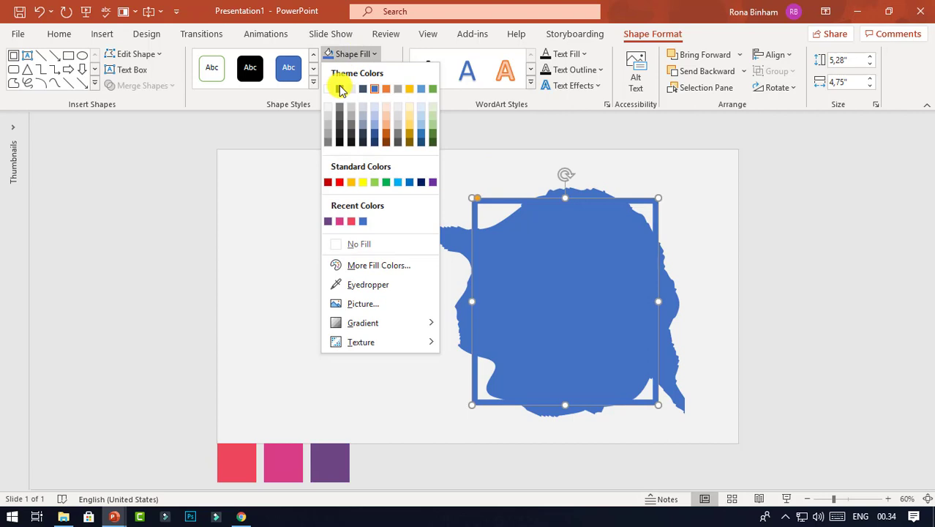
click(383, 88)
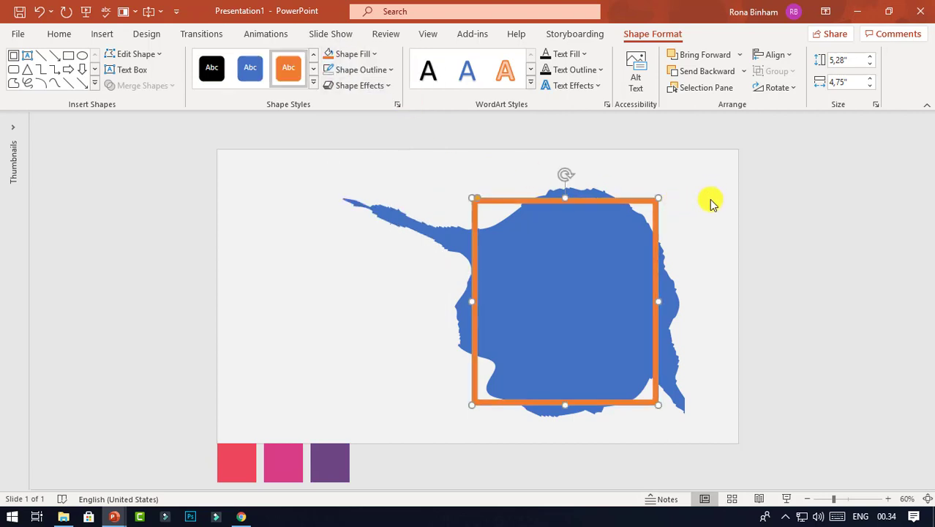
click(798, 223)
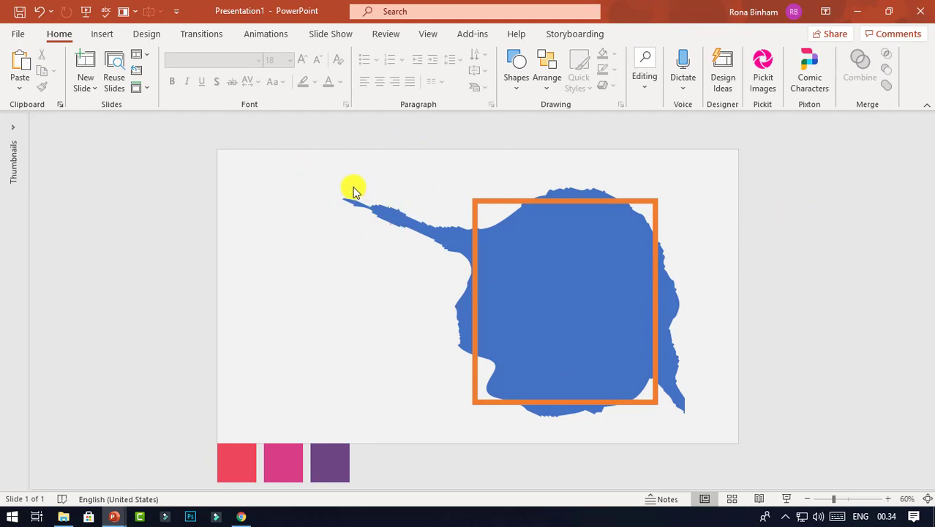
- Select the blue shape and orange frame together and apply Merge Shapes > Fragment
click(425, 226)
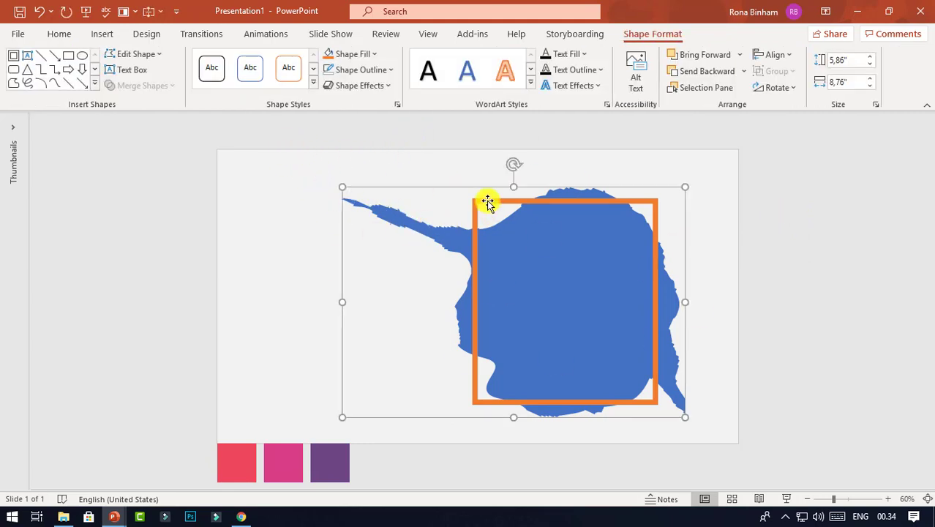
shift+click(488, 203)
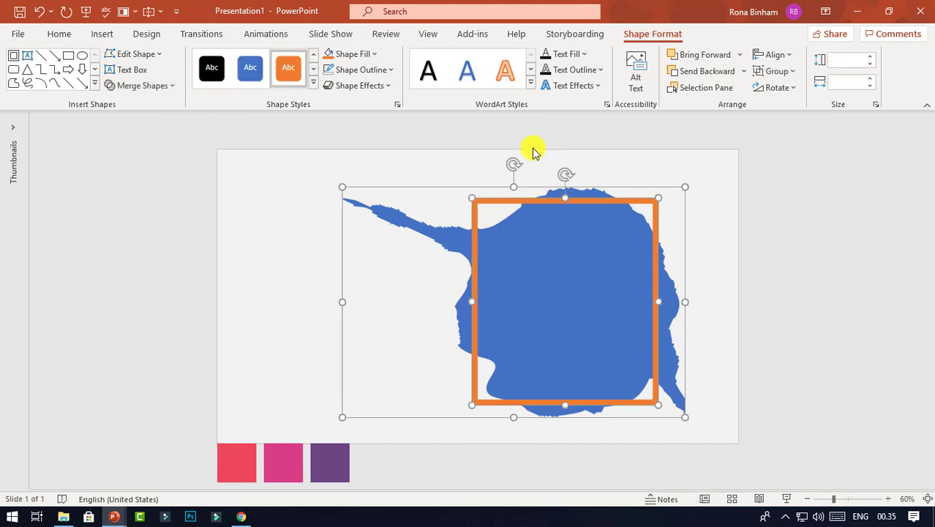
click(166, 90)
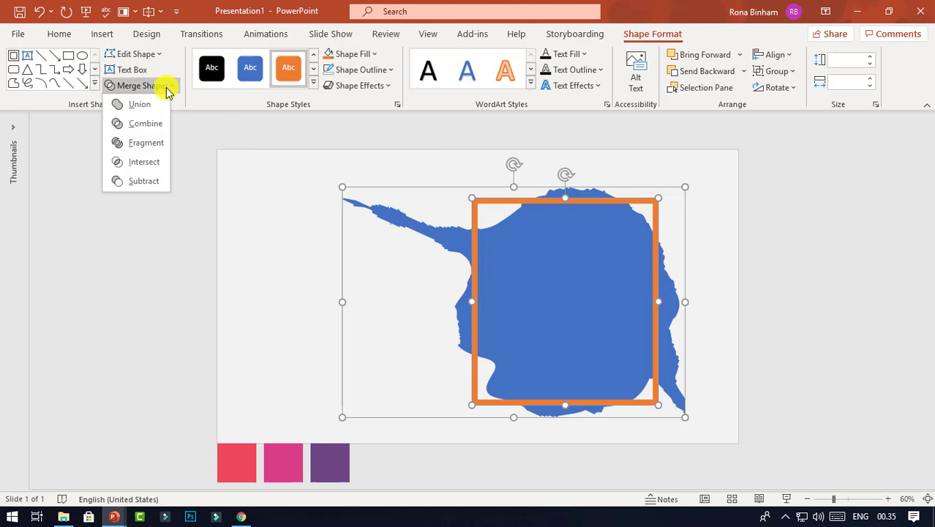
click(146, 124)
click(275, 216)
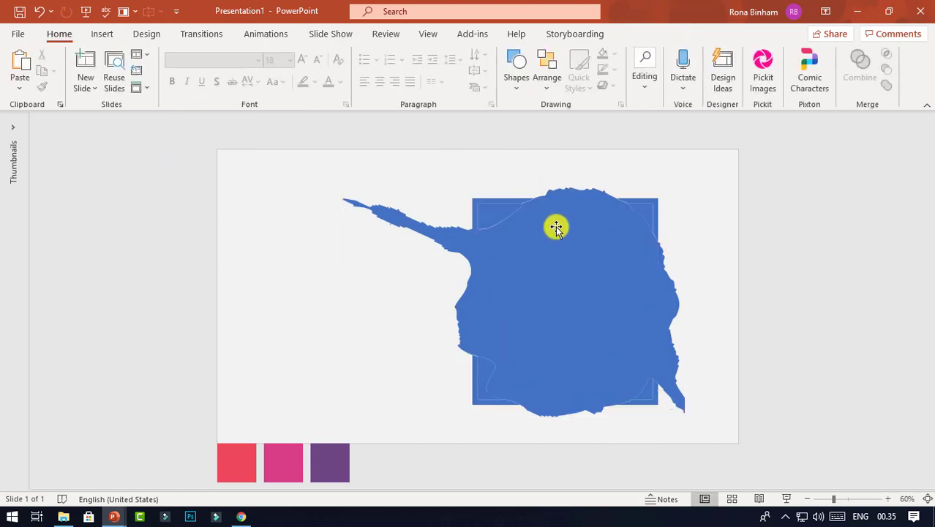
- Fill the frame's left strip and top-left corner piece orange, repeating with F4
click(492, 219)
drag(492, 218, 647, 213)
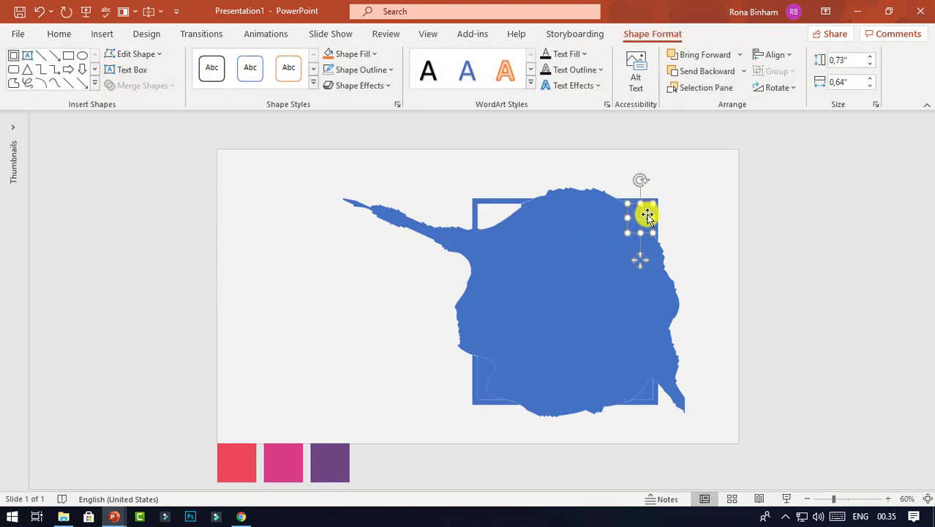
click(474, 237)
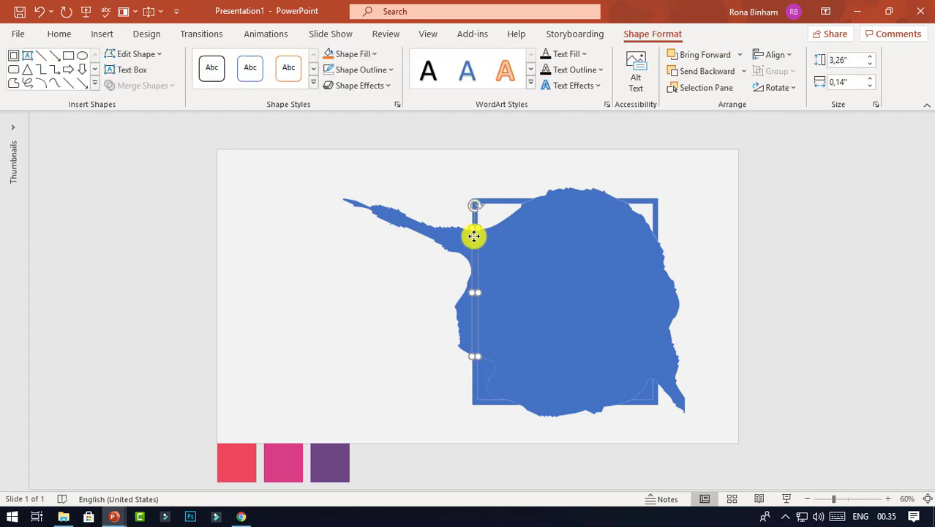
click(326, 56)
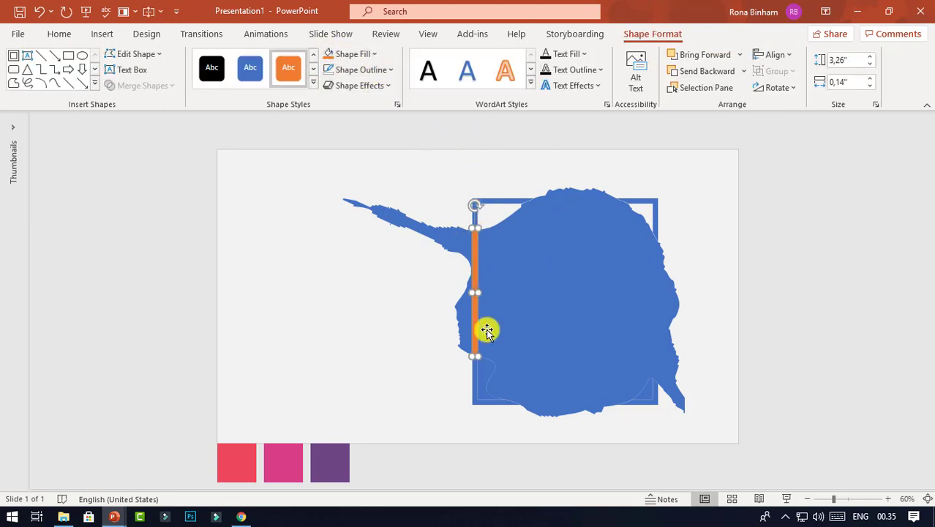
click(463, 172)
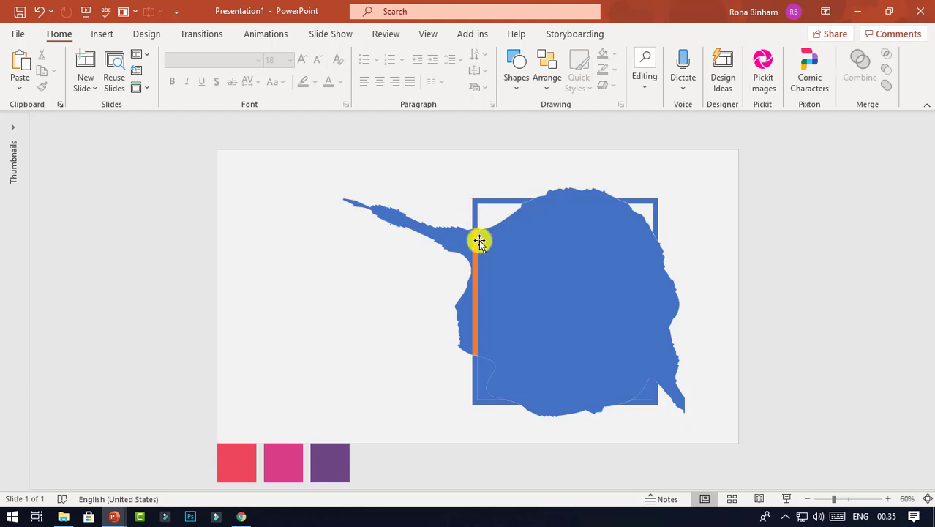
click(477, 210)
key(F4)
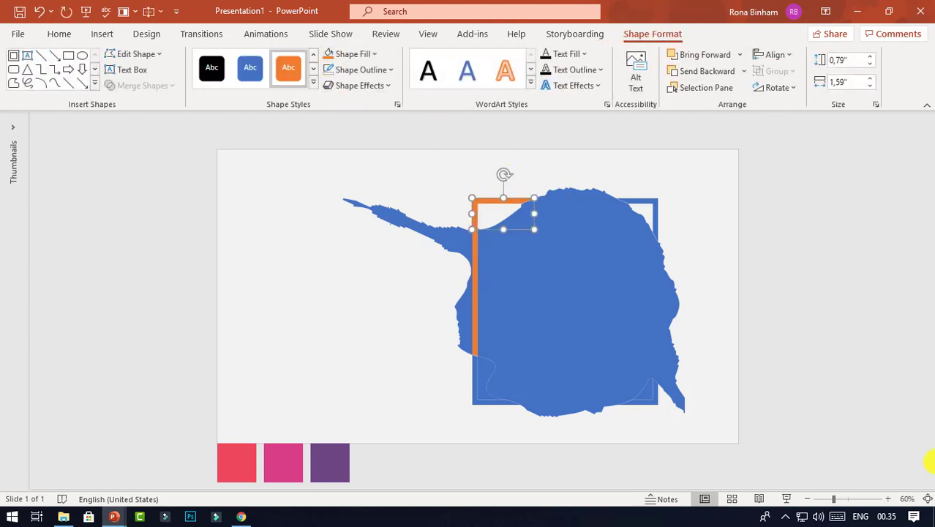
- Delete the frame's bottom-left and bottom-right corner fragments
click(478, 372)
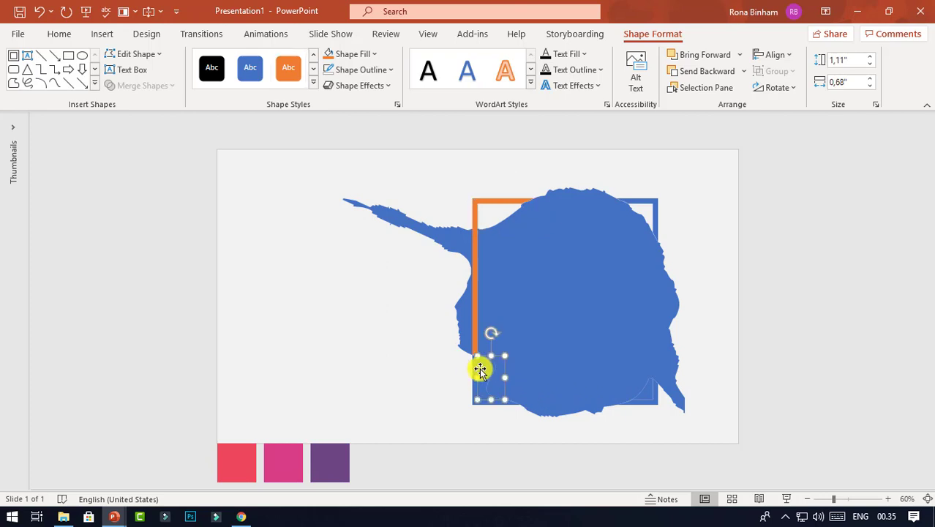
key(Delete)
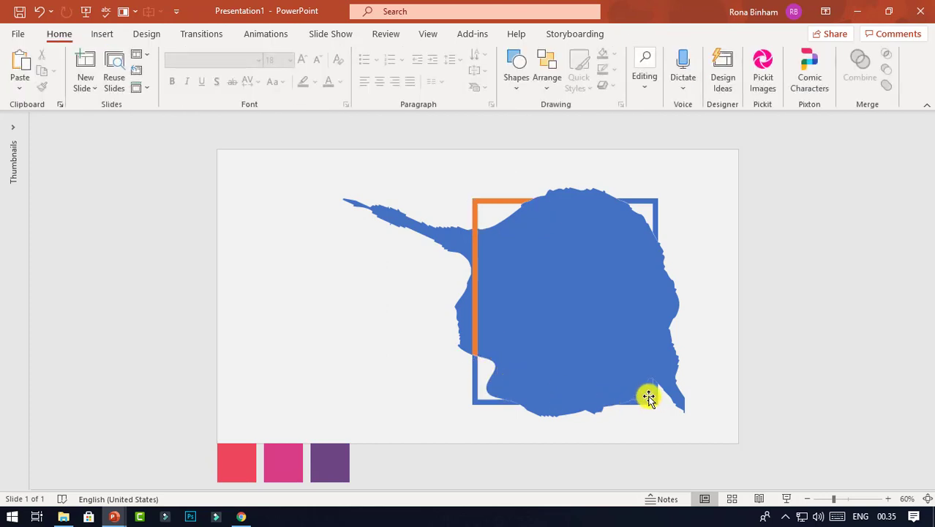
click(644, 389)
key(Delete)
click(651, 196)
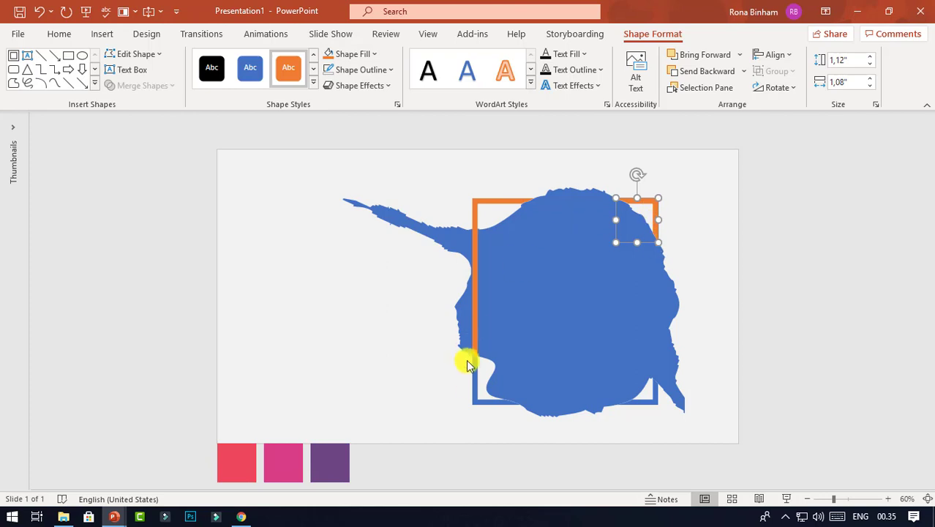
click(734, 205)
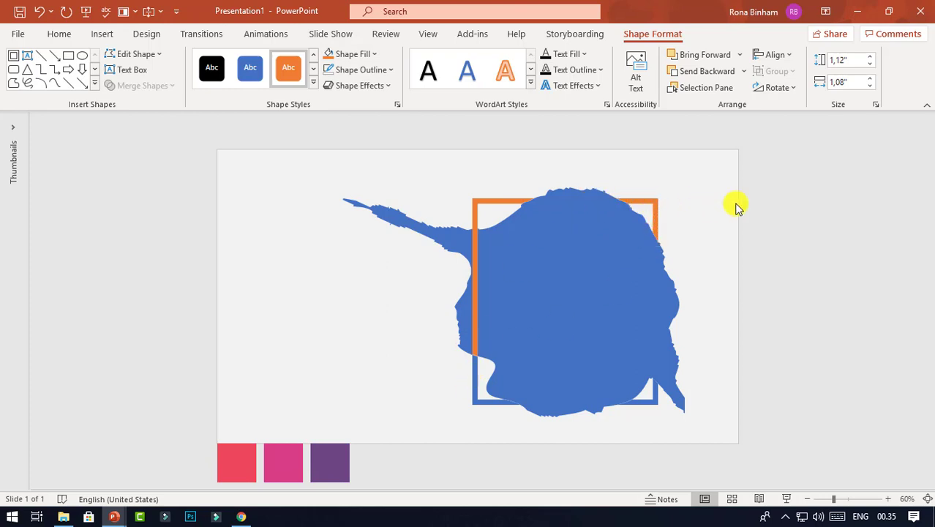
- Stretch the small top fragment along the frame's top edge and pick the lower-right corner piece
click(475, 368)
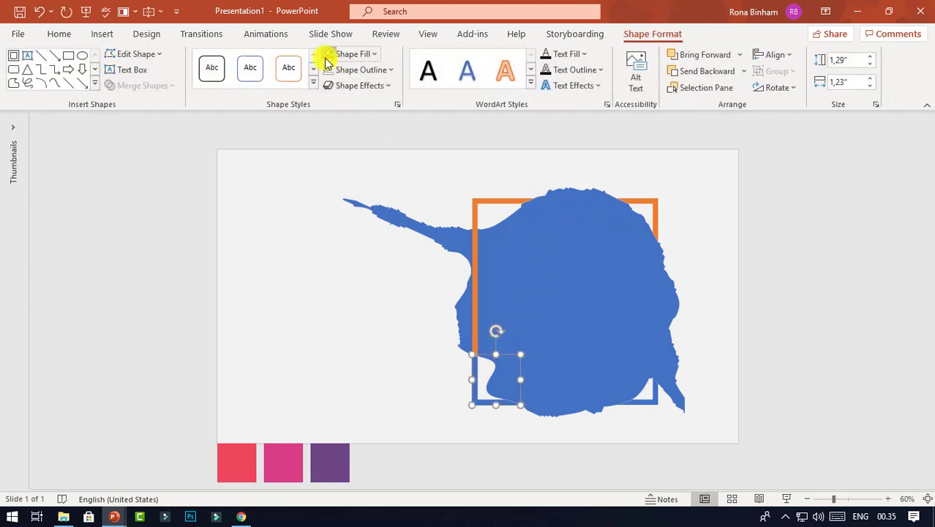
click(796, 205)
click(545, 198)
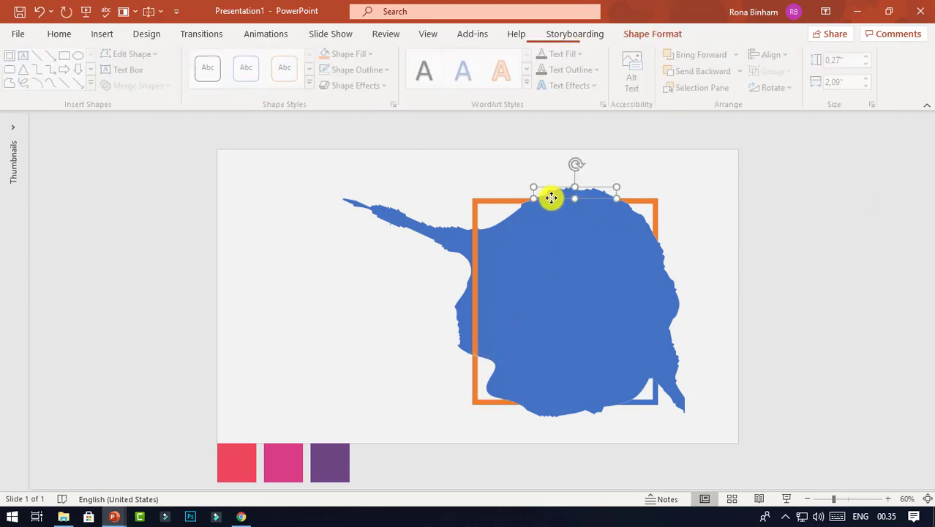
drag(562, 206, 576, 199)
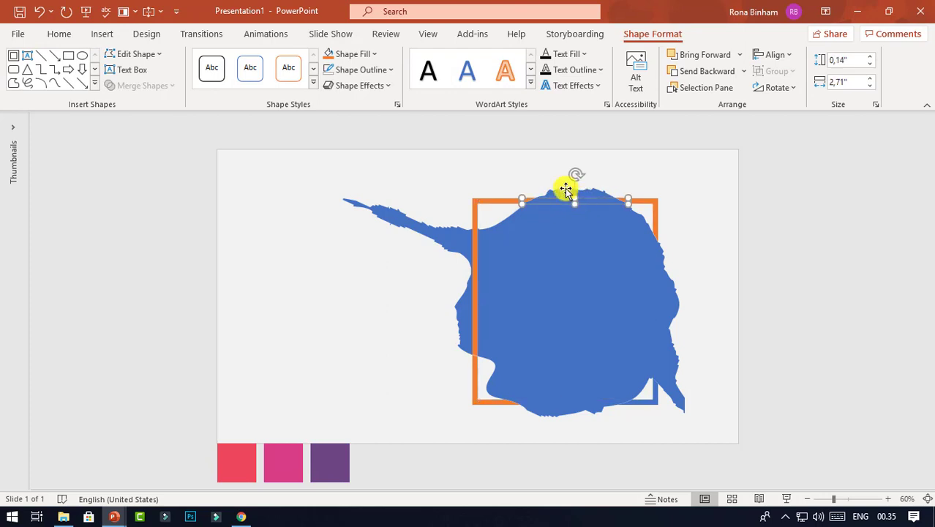
click(740, 182)
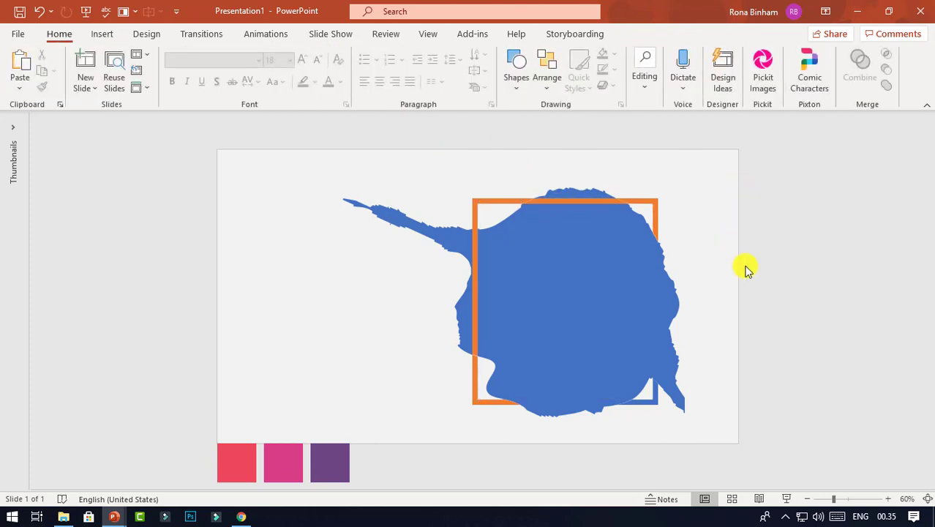
key(Tab)
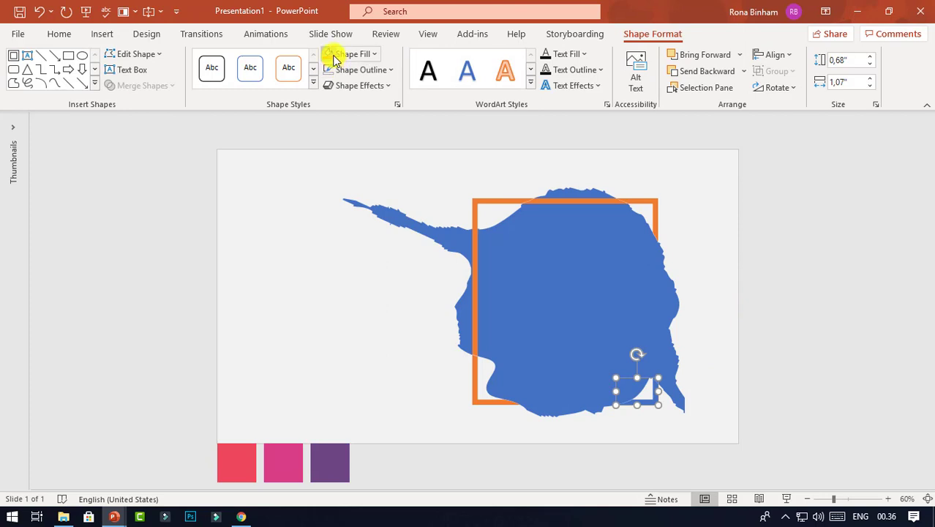
click(731, 259)
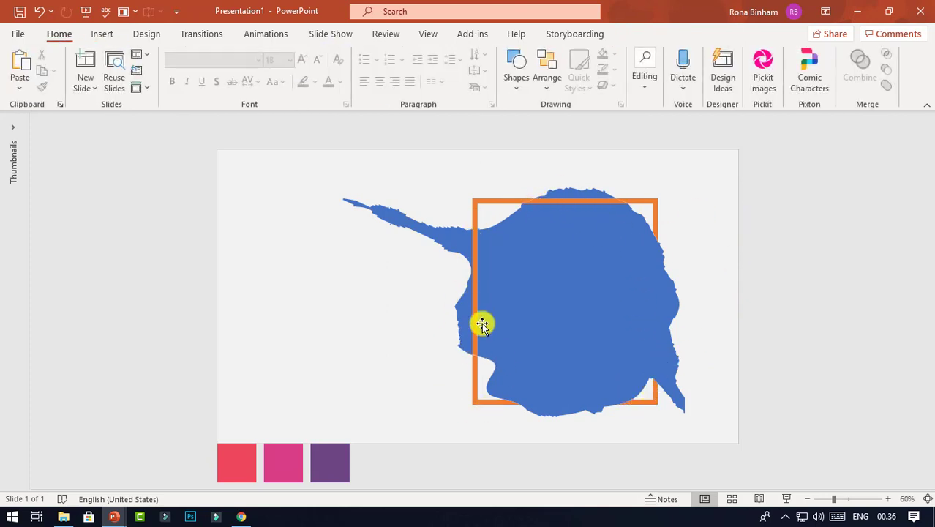
click(642, 404)
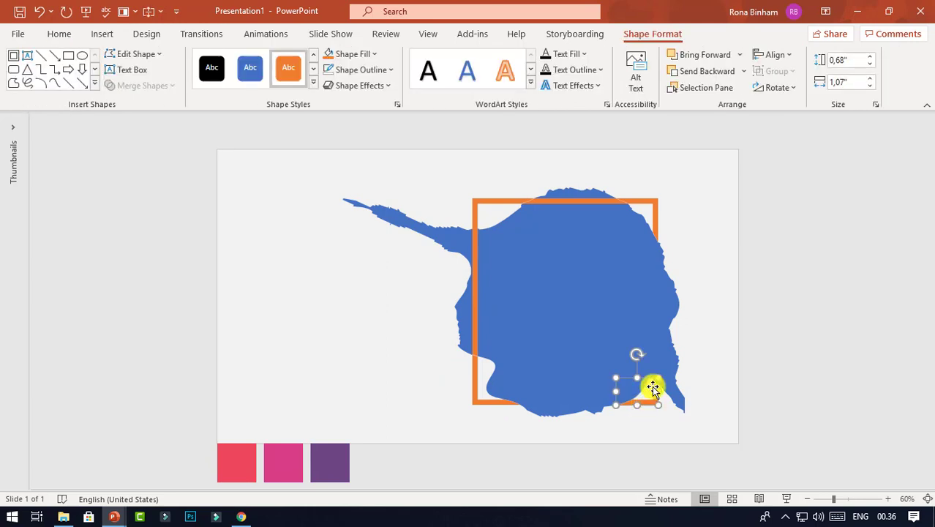
- Union the orange frame pieces into a single frame shape
shift+click(655, 208)
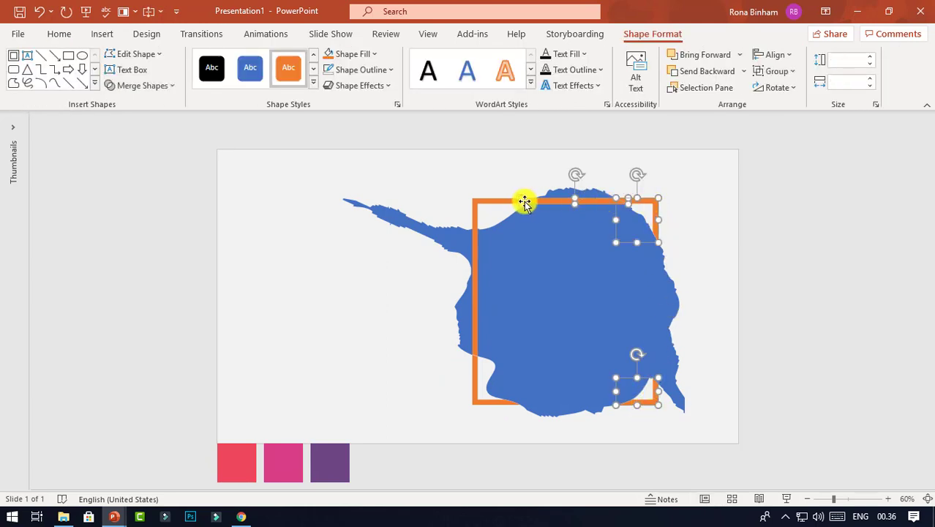
shift+click(477, 245)
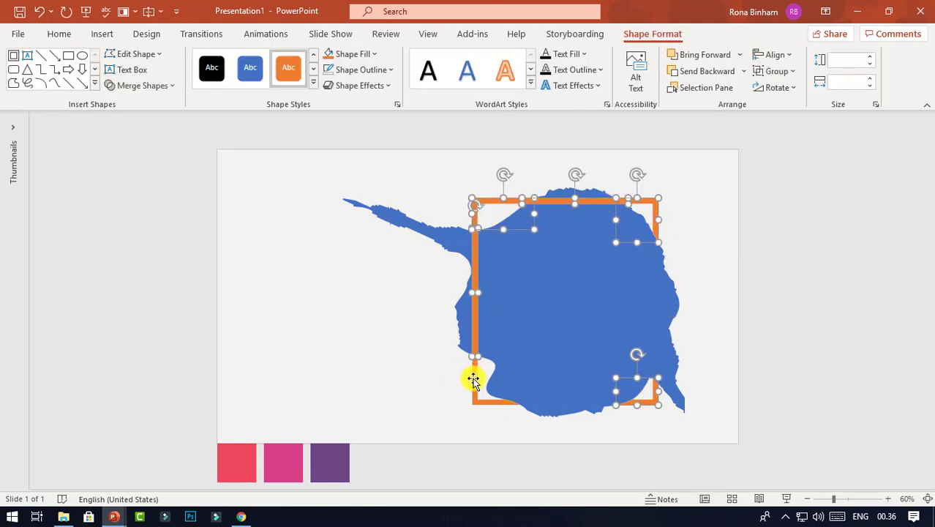
shift+click(473, 380)
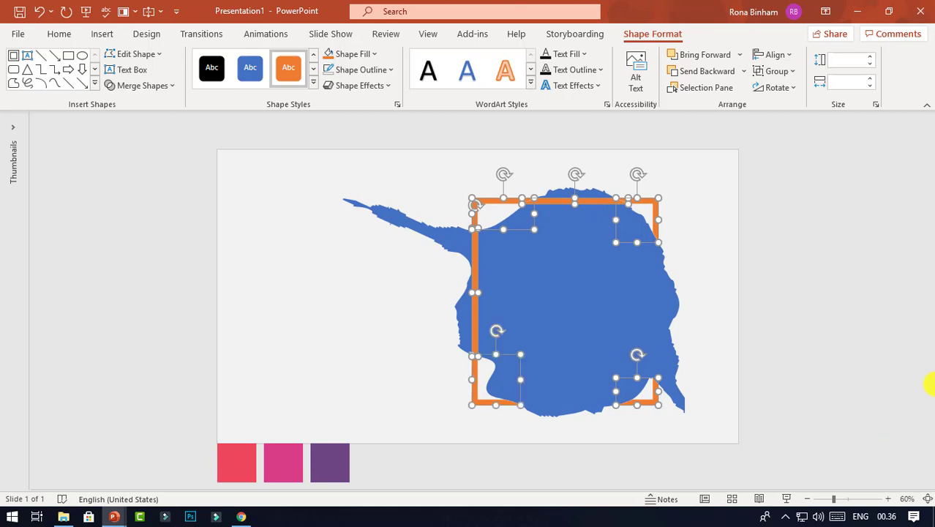
click(167, 88)
click(150, 100)
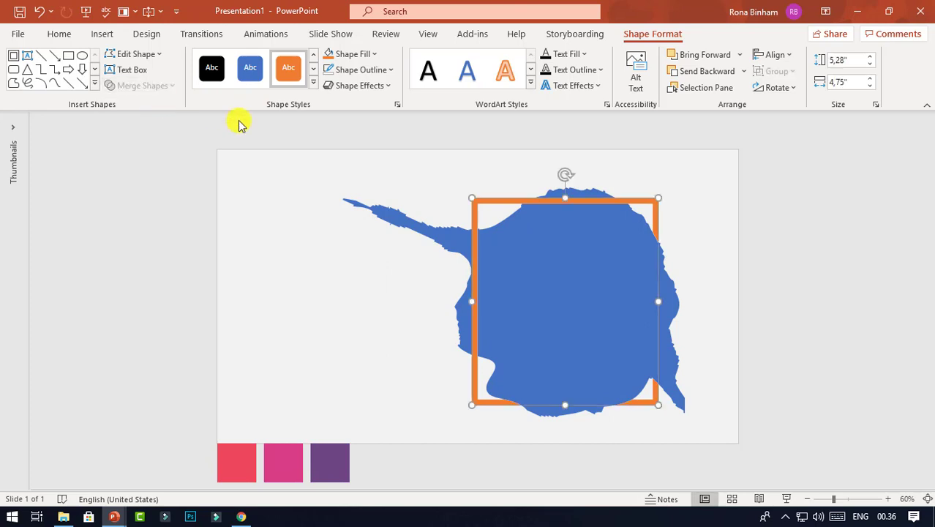
click(802, 231)
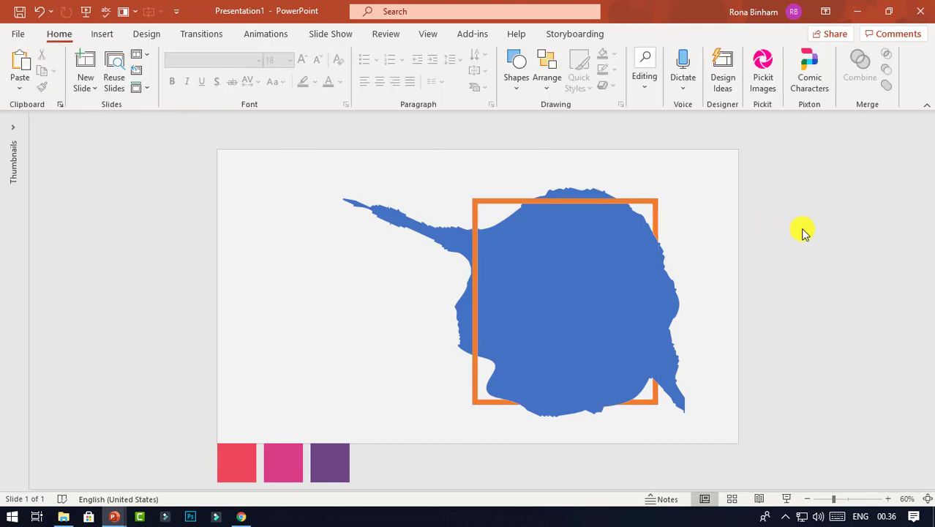
- Union all the scattered blue pieces and slivers into one blue shape
click(596, 286)
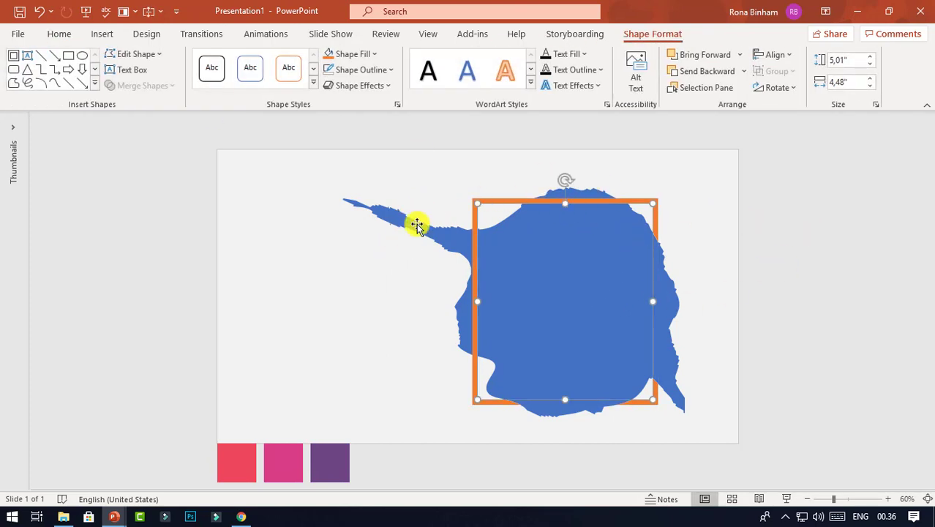
click(456, 230)
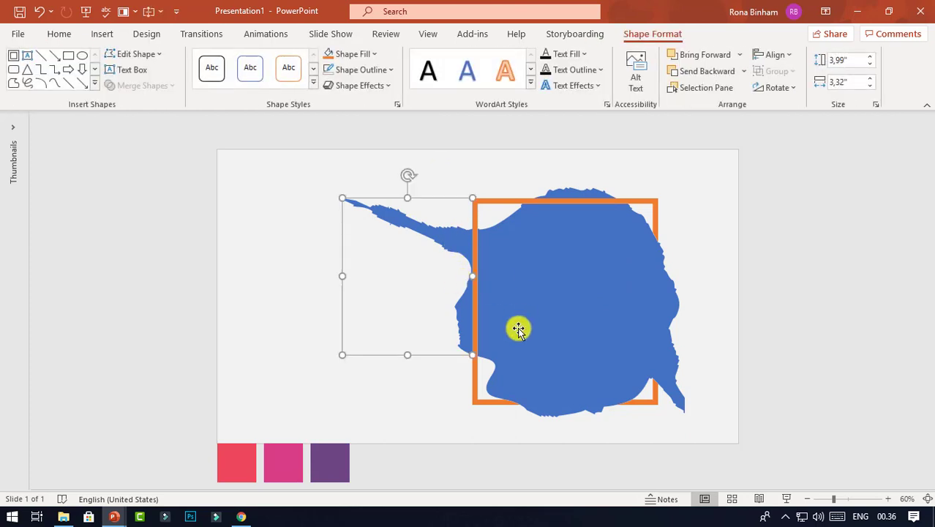
shift+click(504, 292)
shift+click(583, 192)
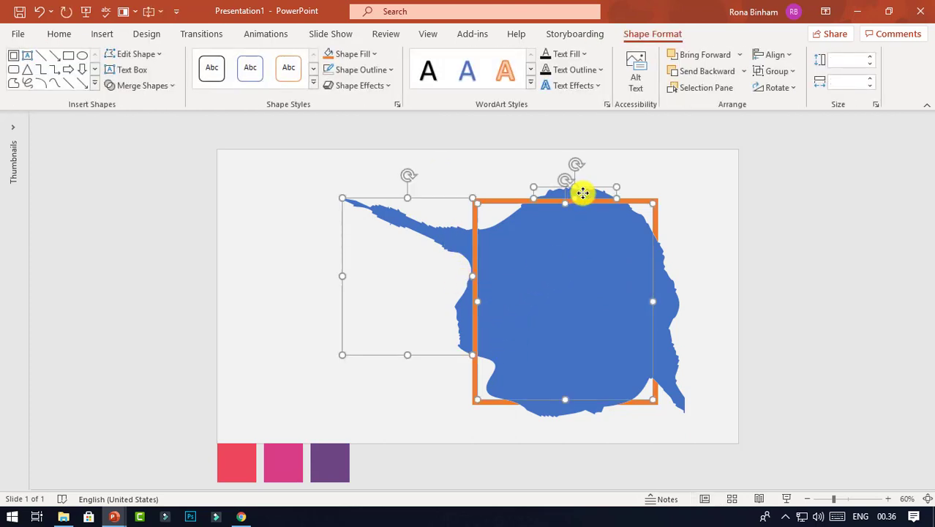
shift+click(661, 259)
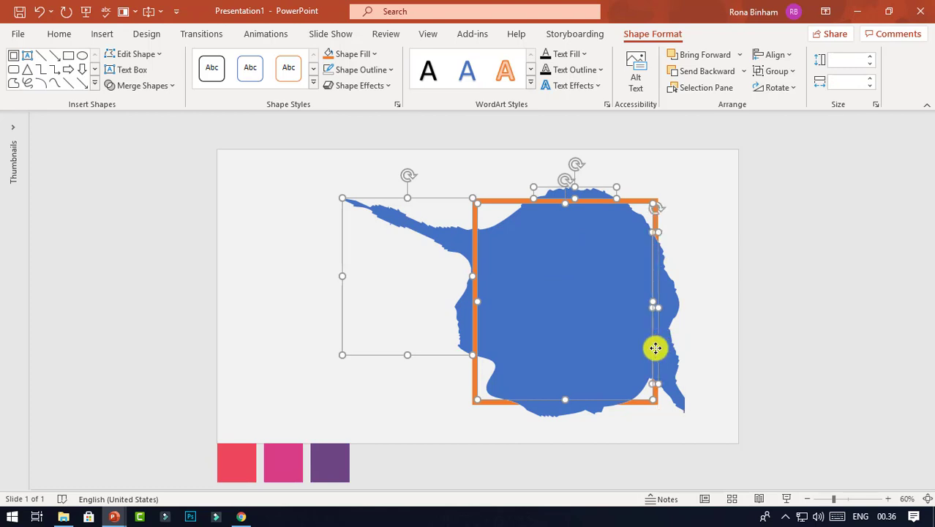
shift+click(657, 309)
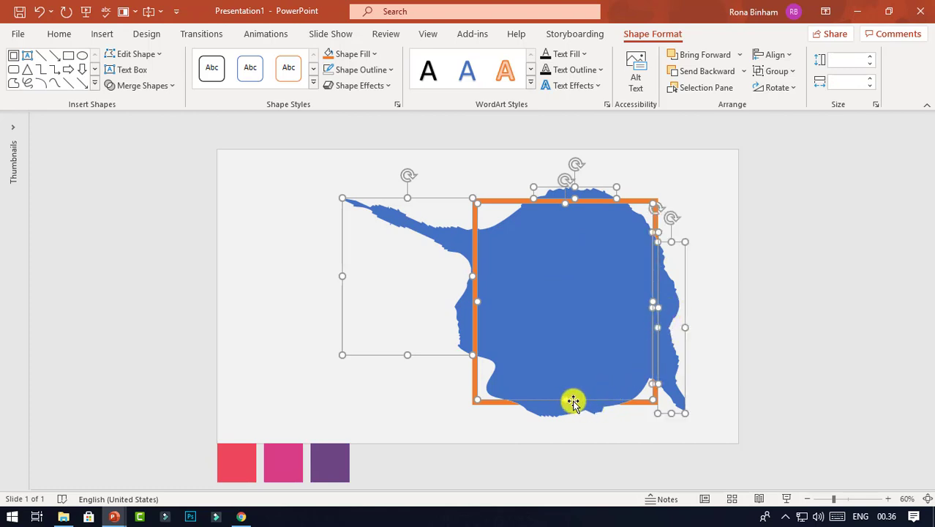
shift+click(545, 407)
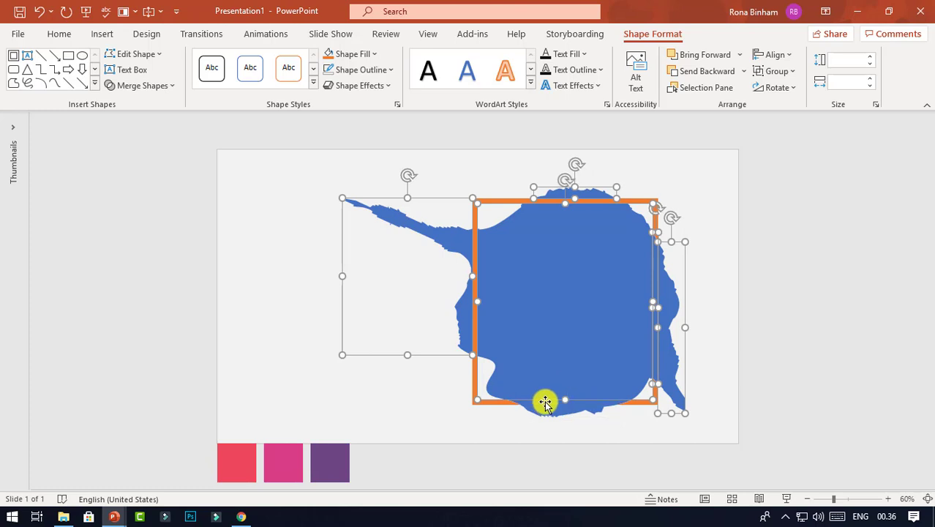
shift+click(554, 402)
shift+click(556, 385)
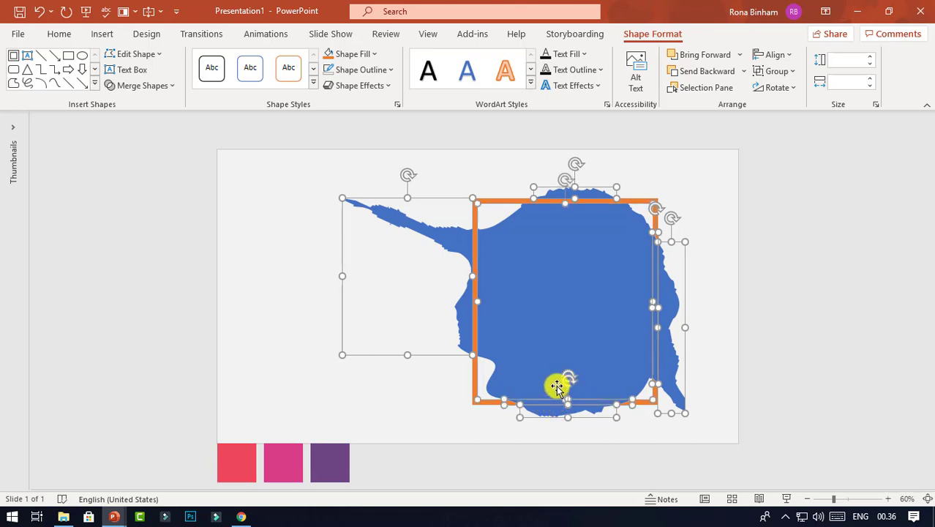
click(162, 87)
click(156, 100)
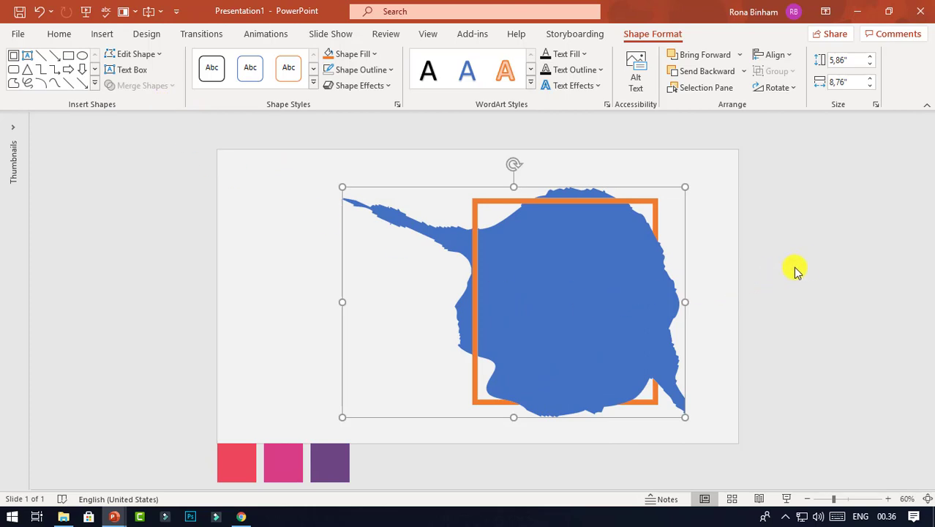
- Check the merged orange frame and the merged 5.86" × 8.76" blue shape
click(819, 265)
click(643, 201)
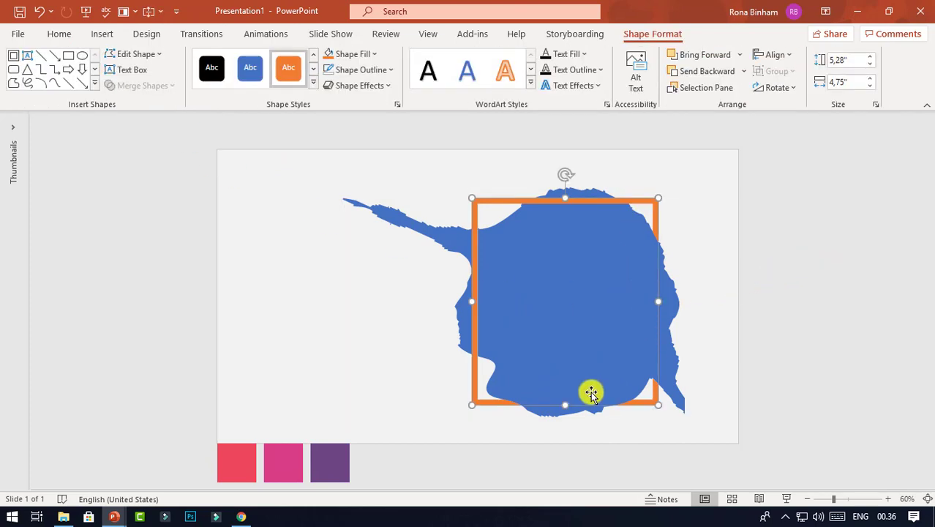
click(572, 274)
click(767, 256)
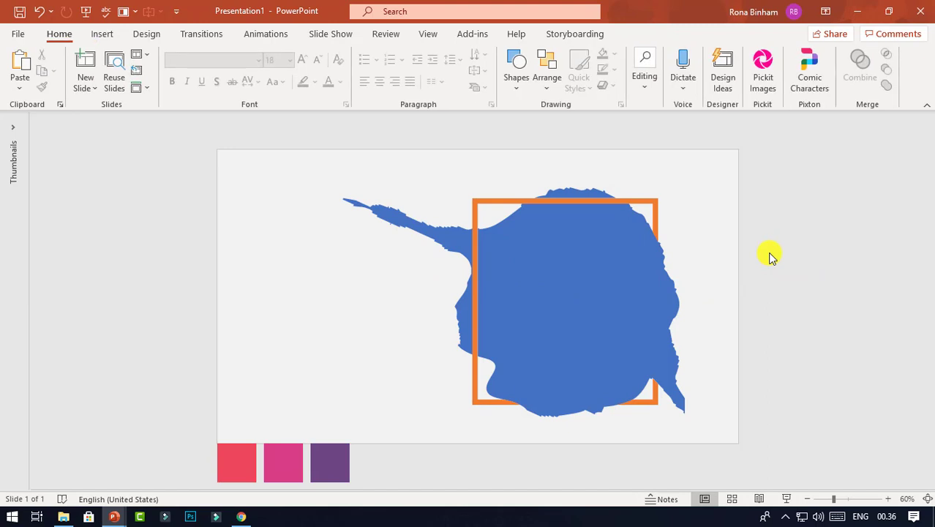
- Give the frame a gradient fill in Format Shape with three gradient stops
click(488, 200)
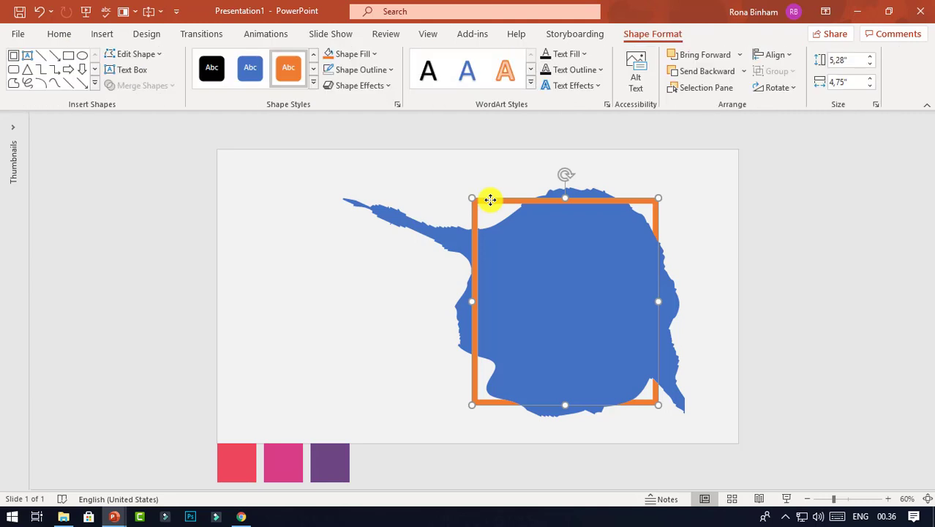
right_click(490, 200)
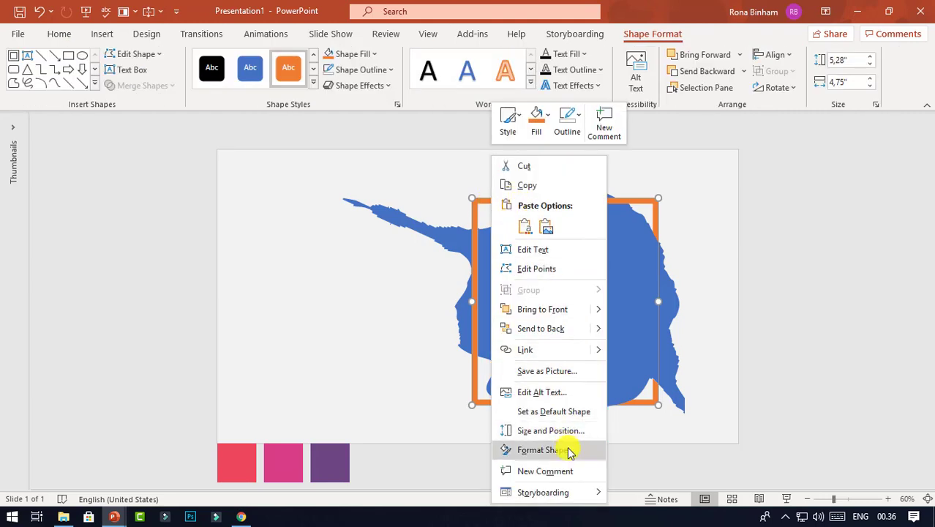
click(541, 450)
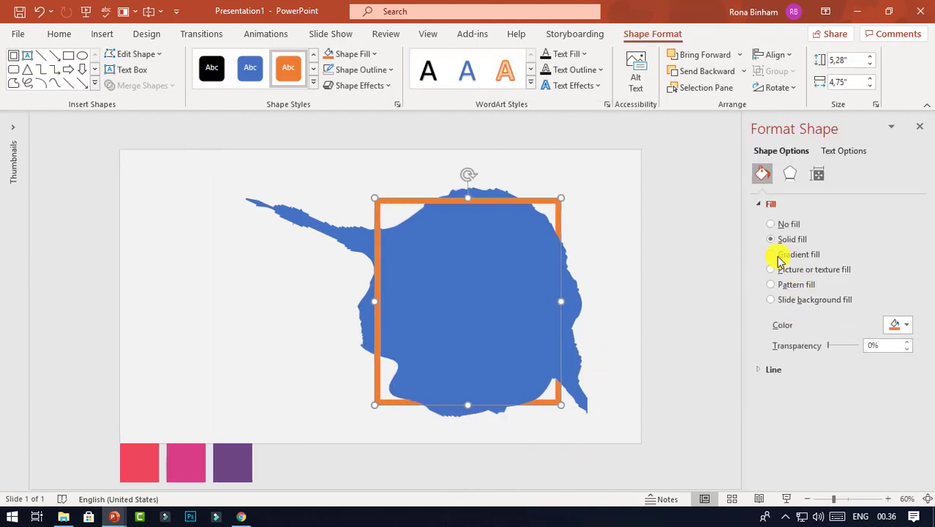
click(772, 254)
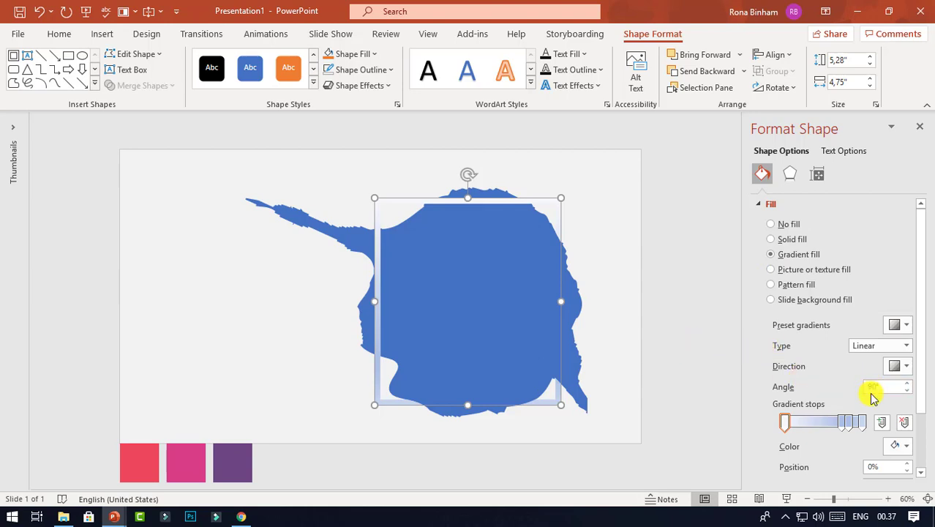
click(823, 423)
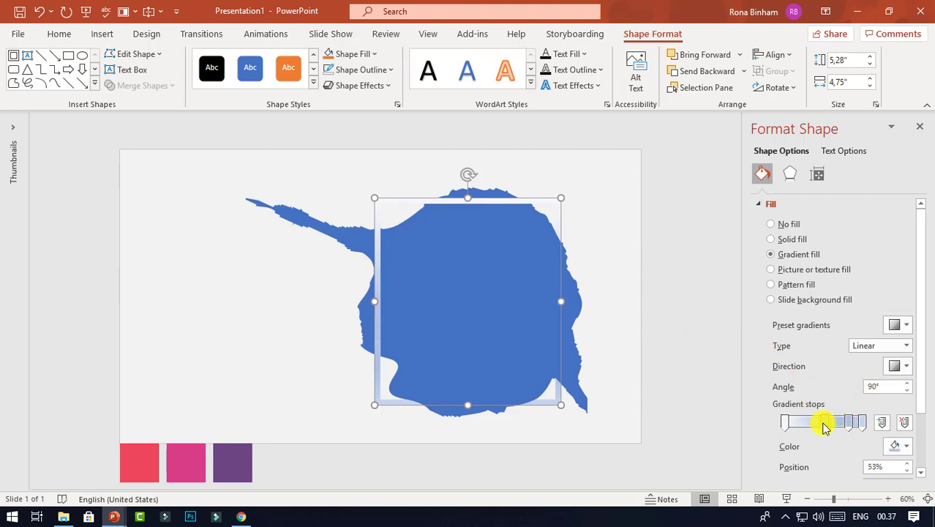
click(906, 424)
drag(850, 431, 837, 430)
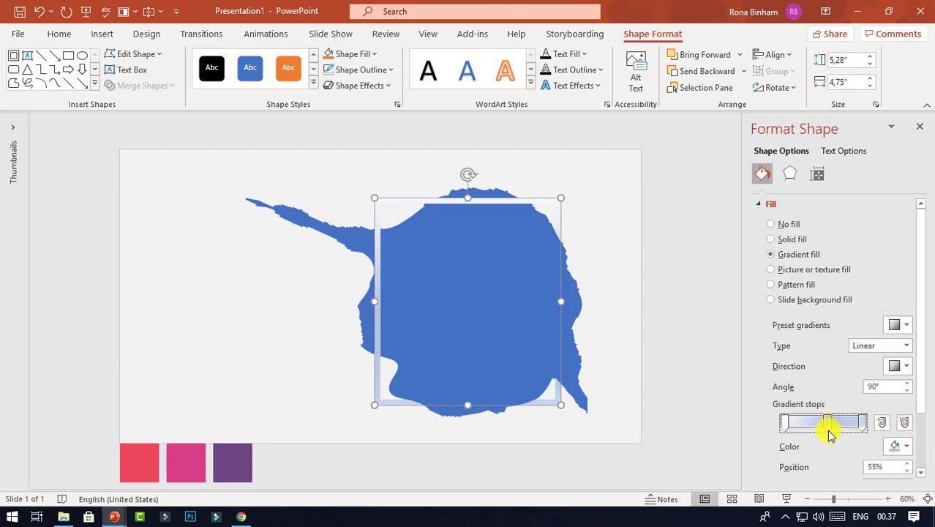
- Eyedrop the red, pink and purple swatches into the first, middle and last gradient stops
click(786, 427)
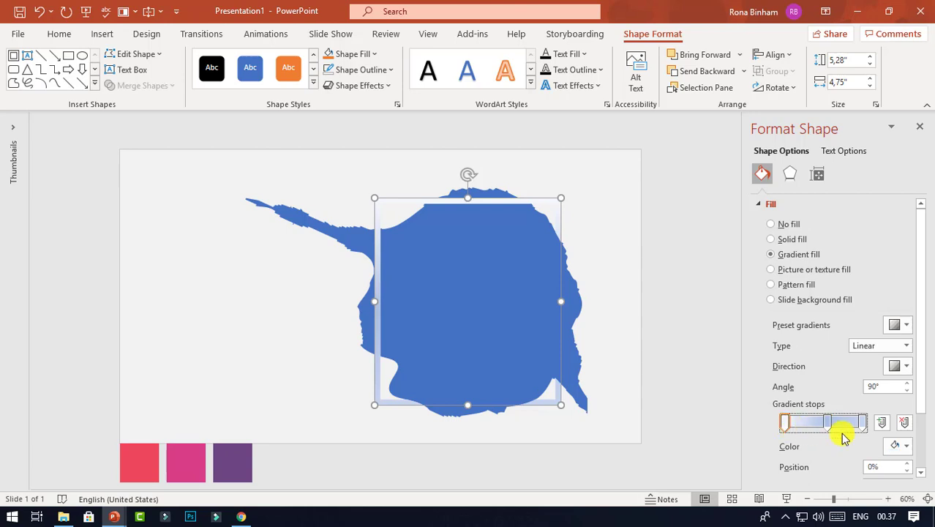
click(905, 448)
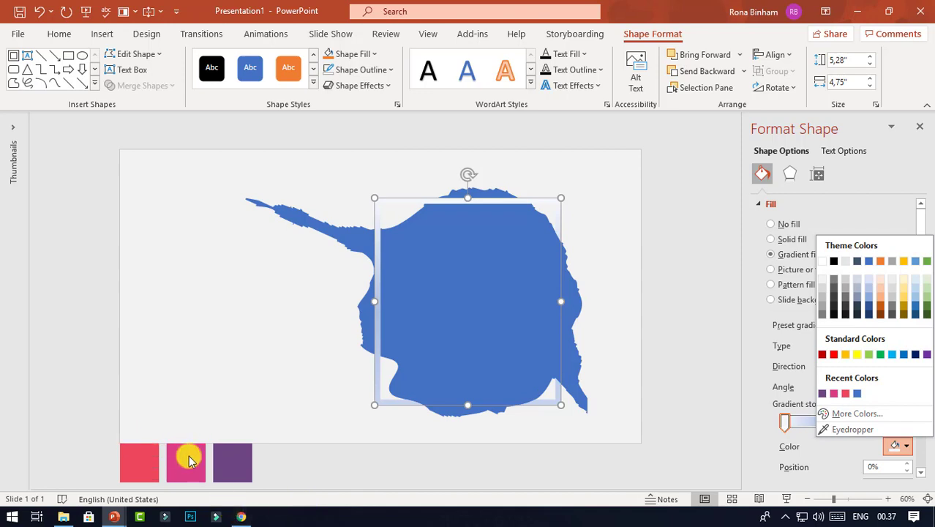
click(849, 430)
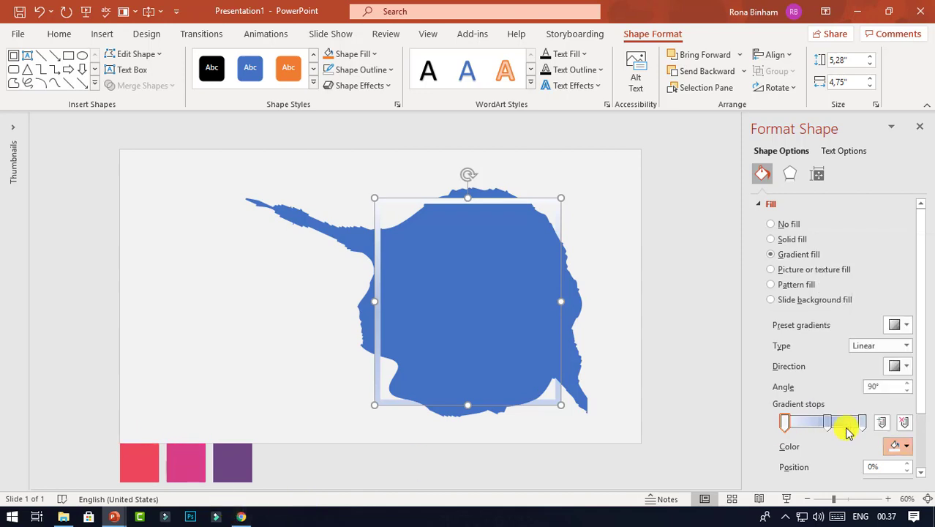
click(159, 460)
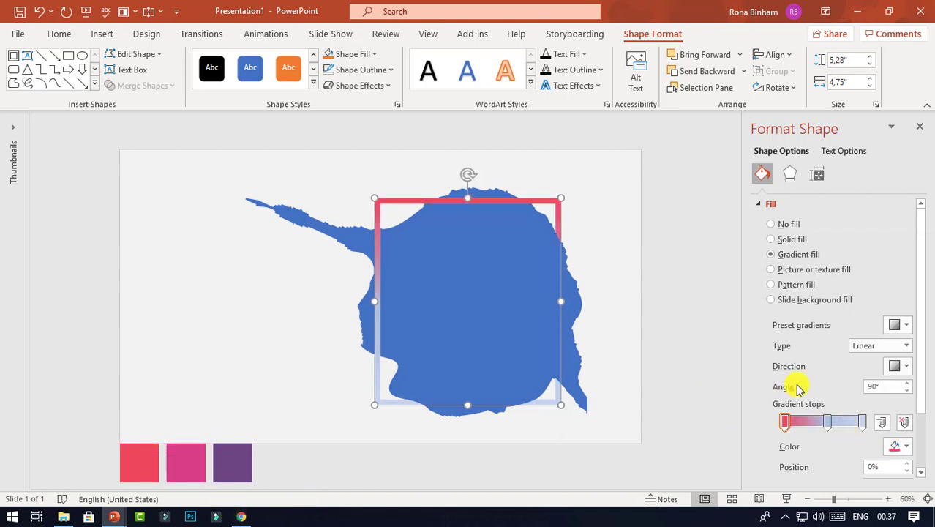
click(832, 424)
click(900, 447)
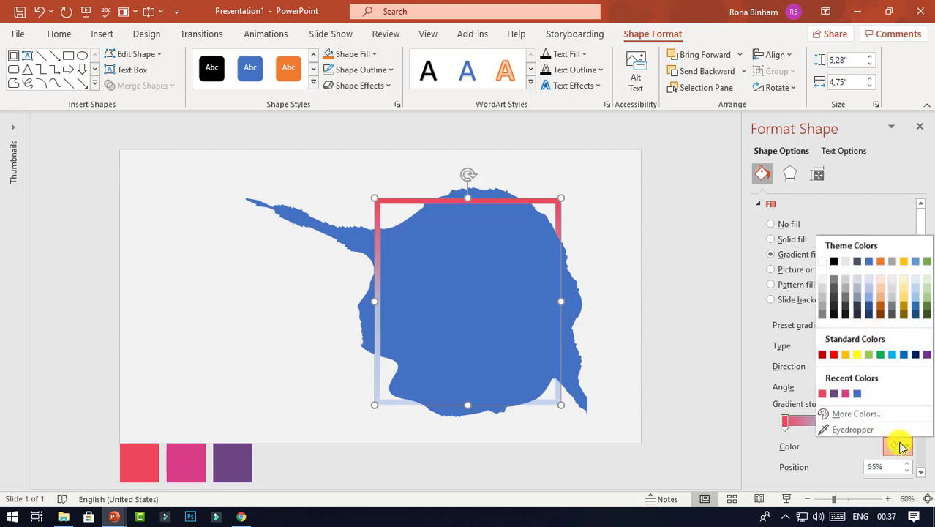
click(849, 430)
click(194, 456)
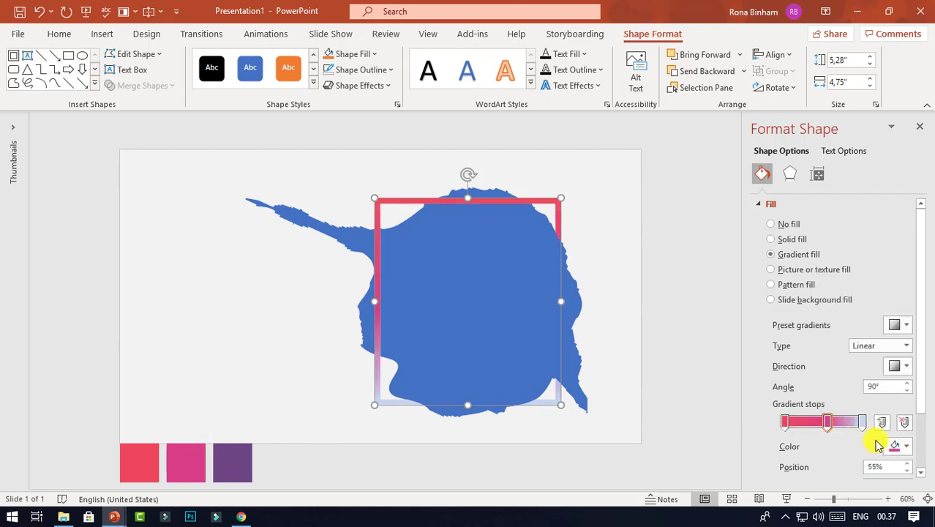
click(863, 423)
click(901, 446)
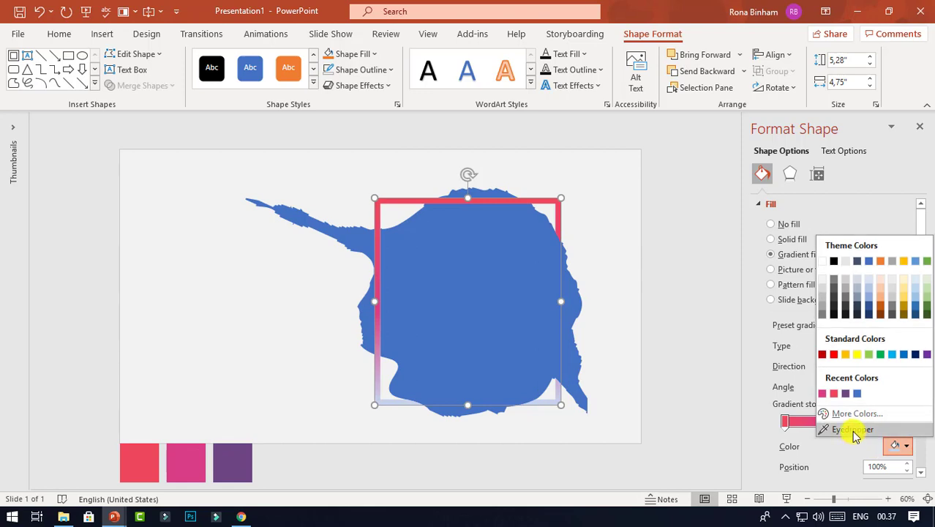
click(843, 430)
click(235, 458)
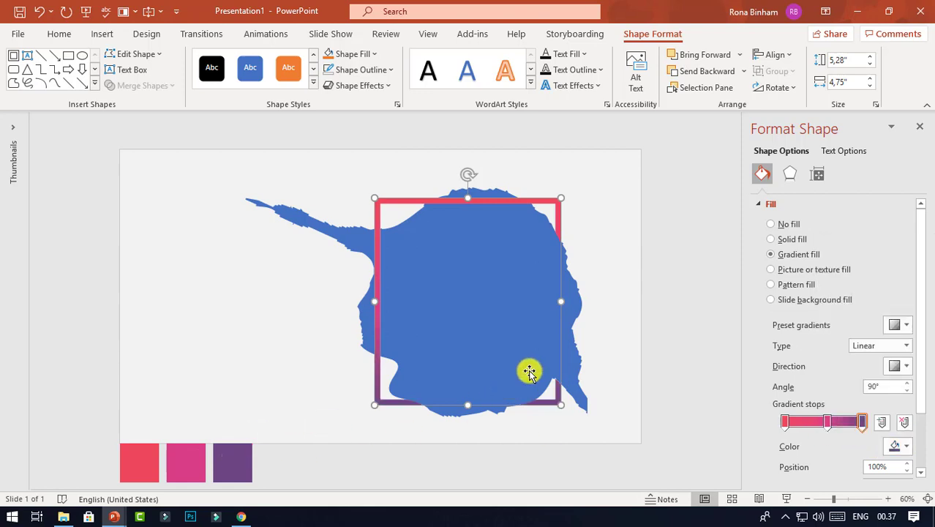
- Set the gradient direction to the 45° diagonal preset and close the pane
click(900, 365)
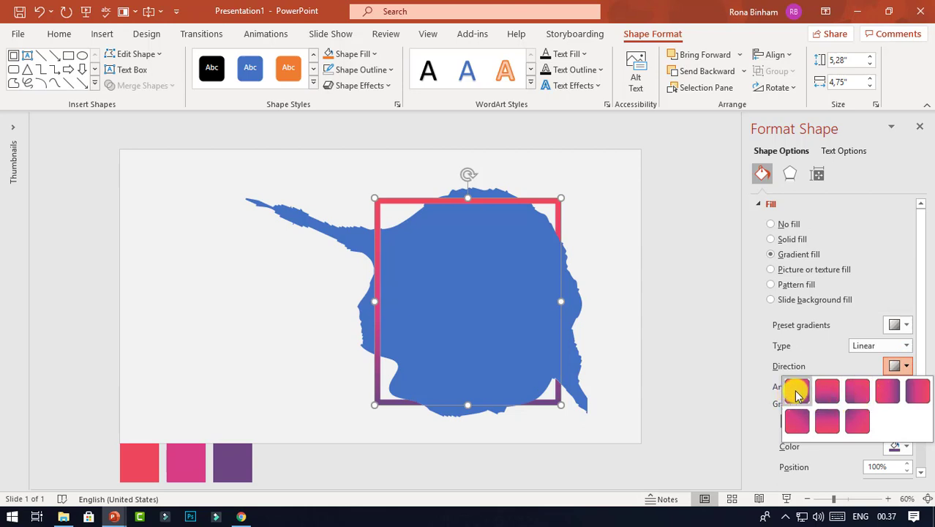
click(797, 393)
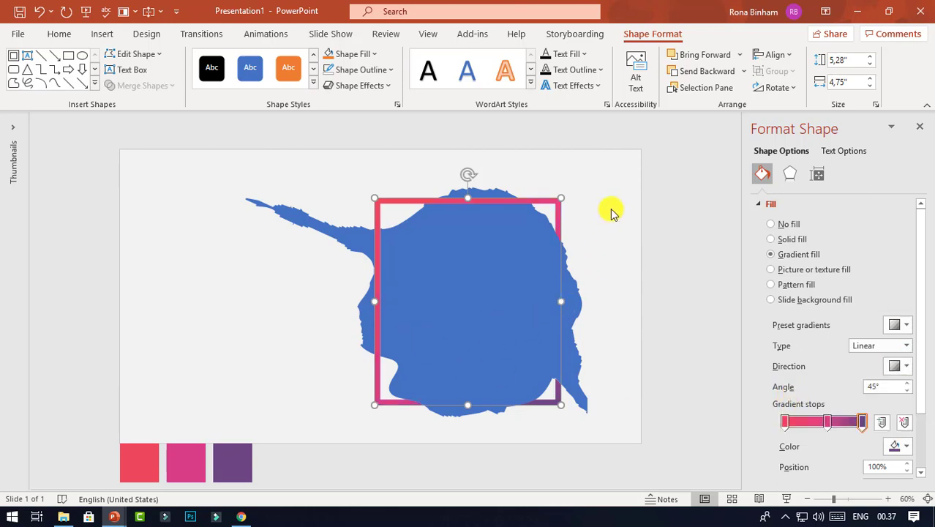
click(921, 128)
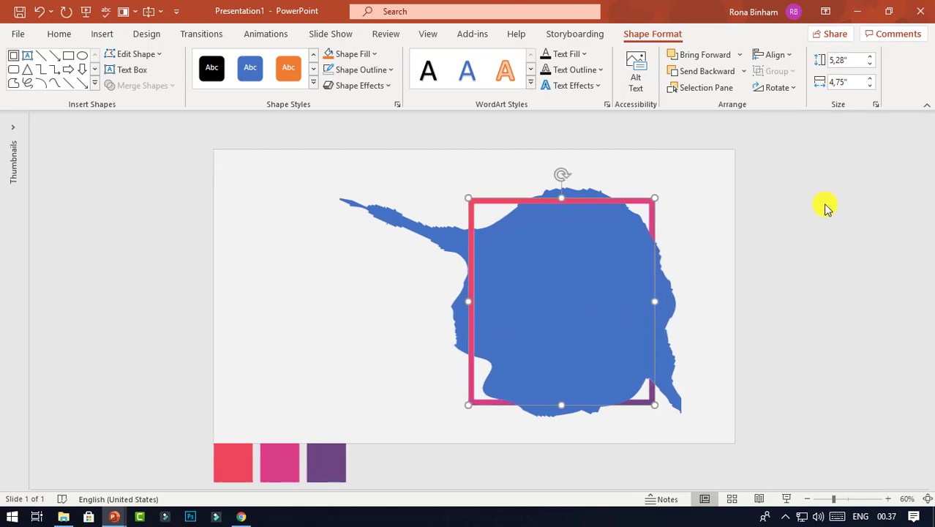
key(Escape)
- Nudge the blue blob and gradient frame together slightly to the right
drag(290, 174, 737, 440)
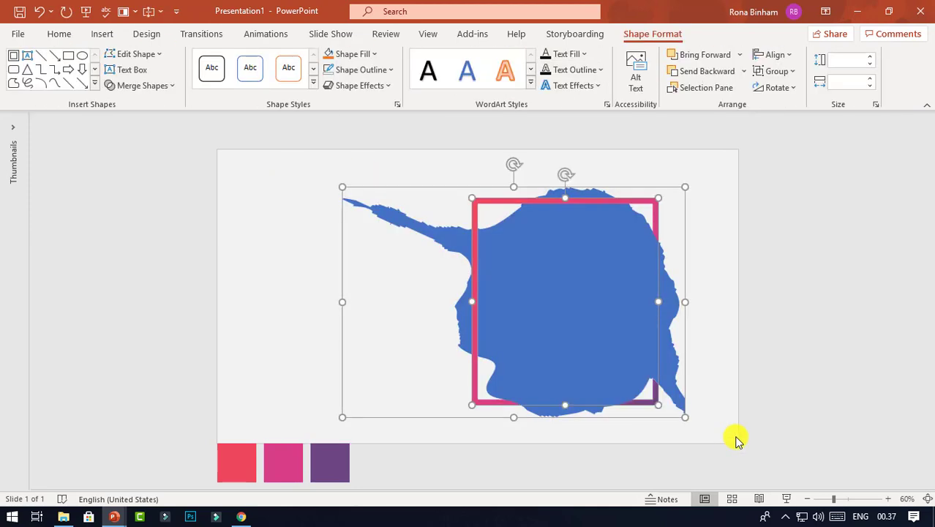
key(Right)
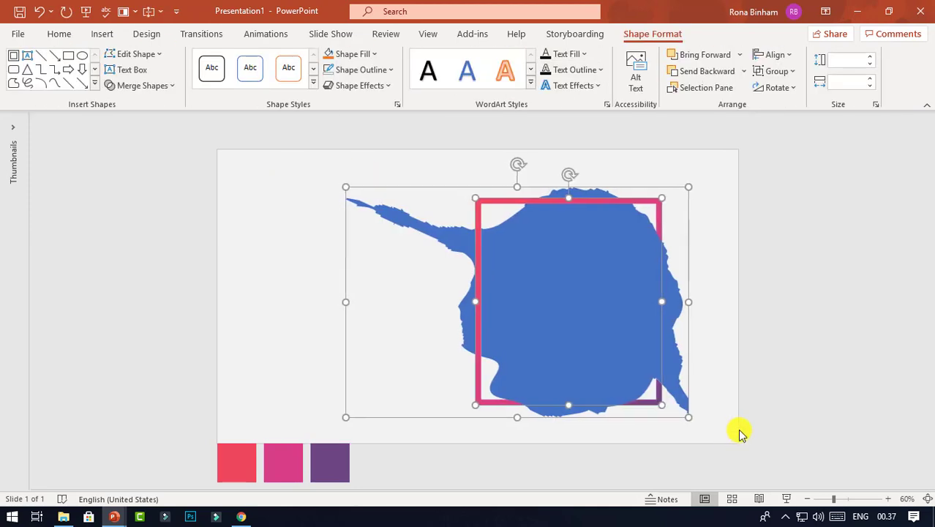
click(739, 433)
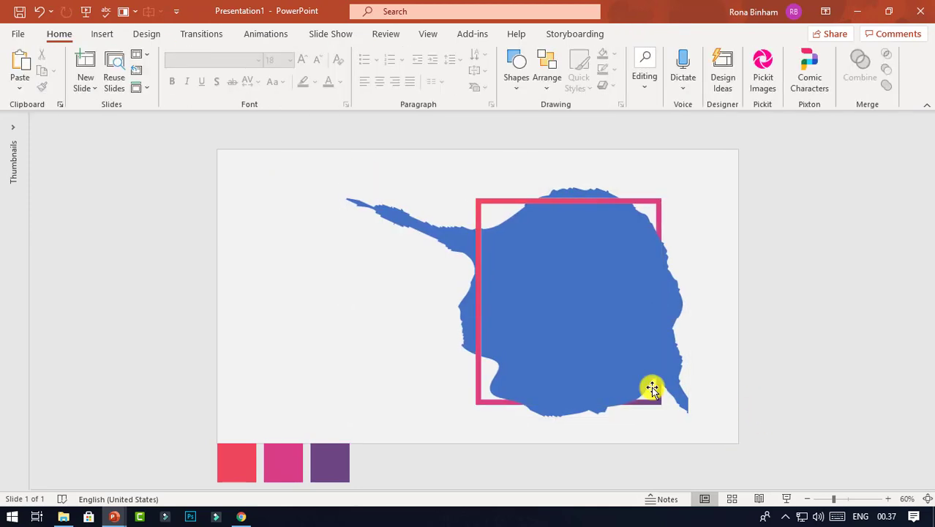
click(617, 265)
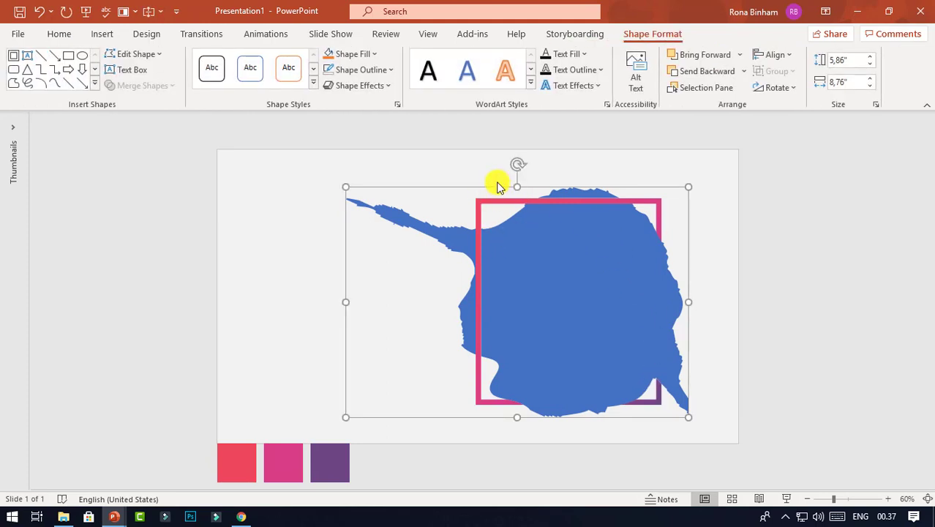
click(638, 149)
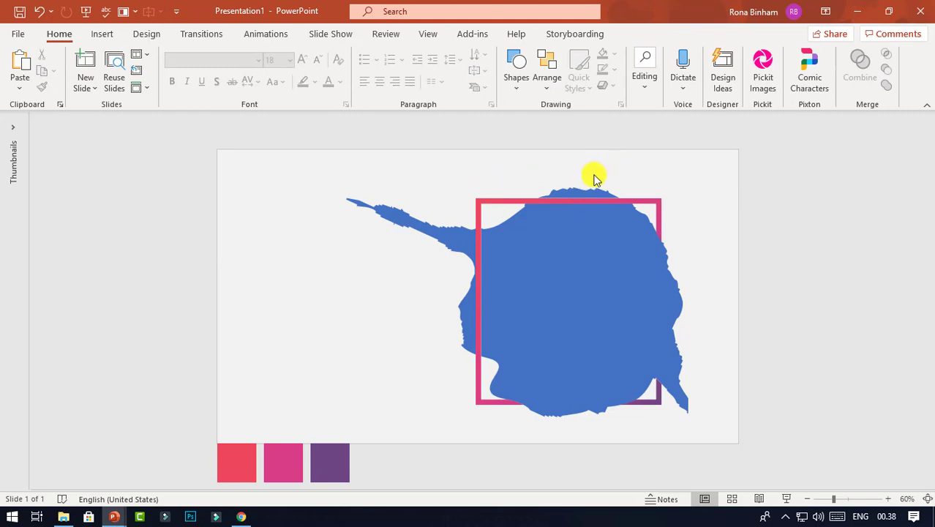
- Insert the ben-white meadow photo from this device and send it to the back
click(112, 36)
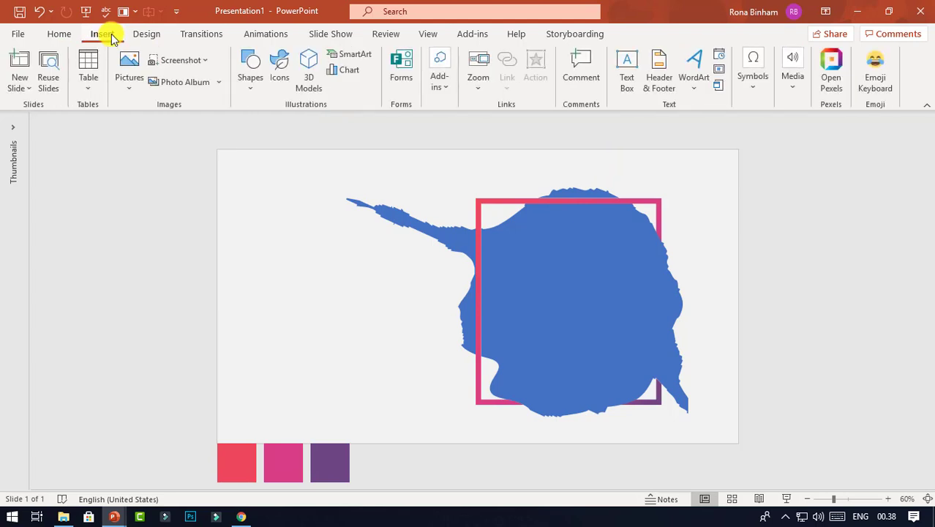
click(128, 90)
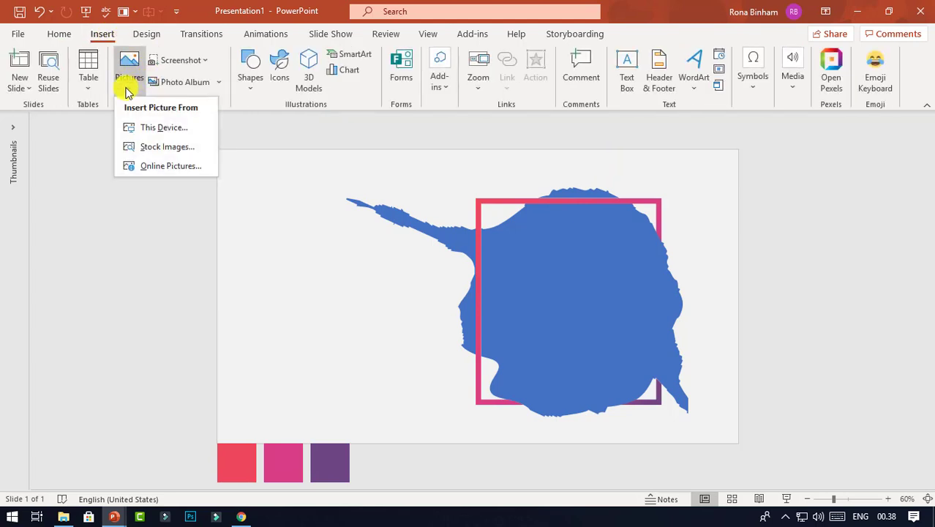
click(158, 126)
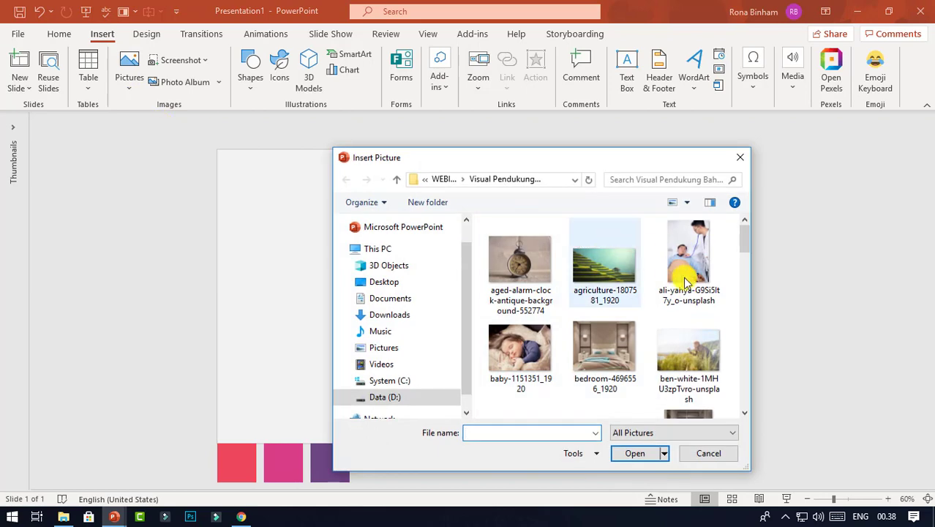
click(689, 351)
click(642, 453)
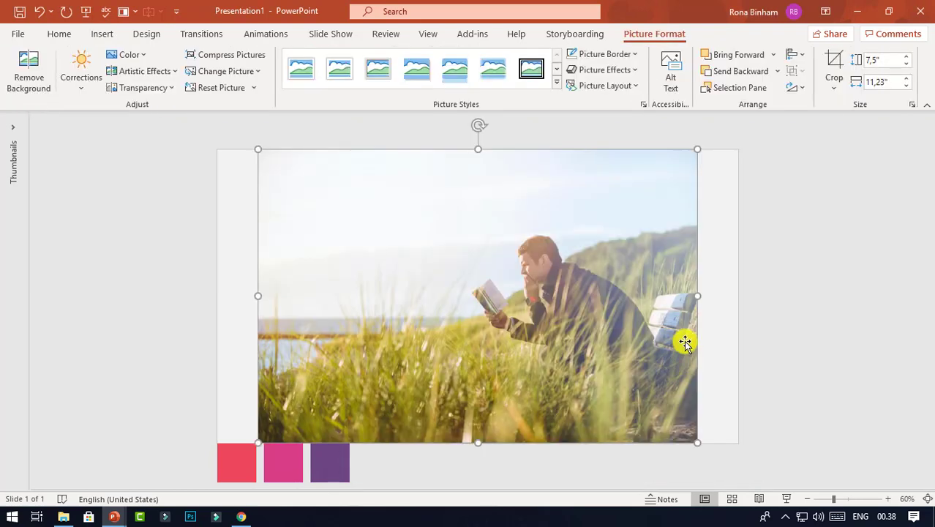
click(778, 73)
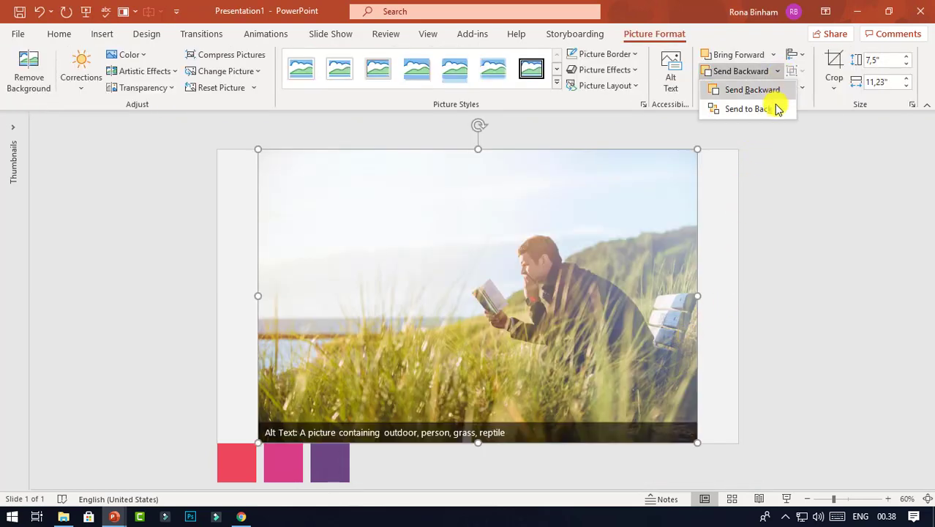
click(778, 109)
click(810, 160)
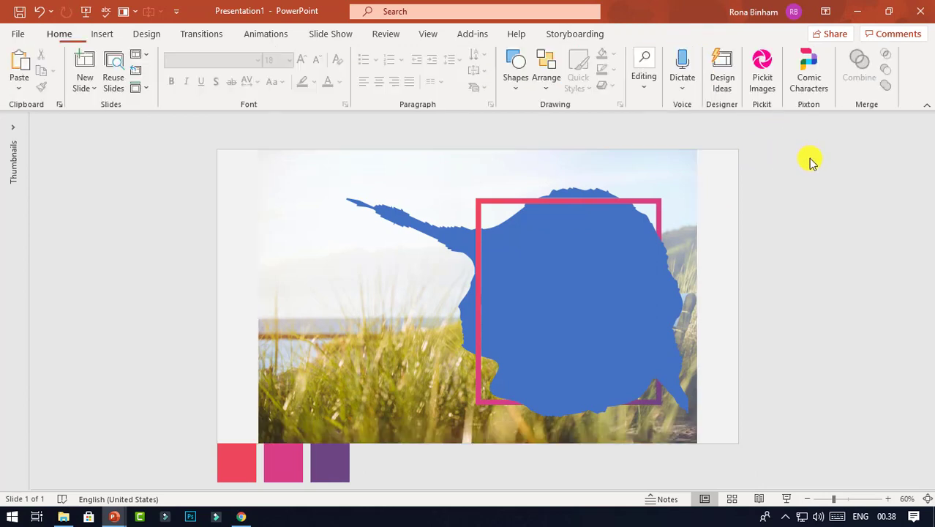
- Select the meadow photo then the blue blob and bring up Merge Shapes
click(663, 160)
shift+click(560, 259)
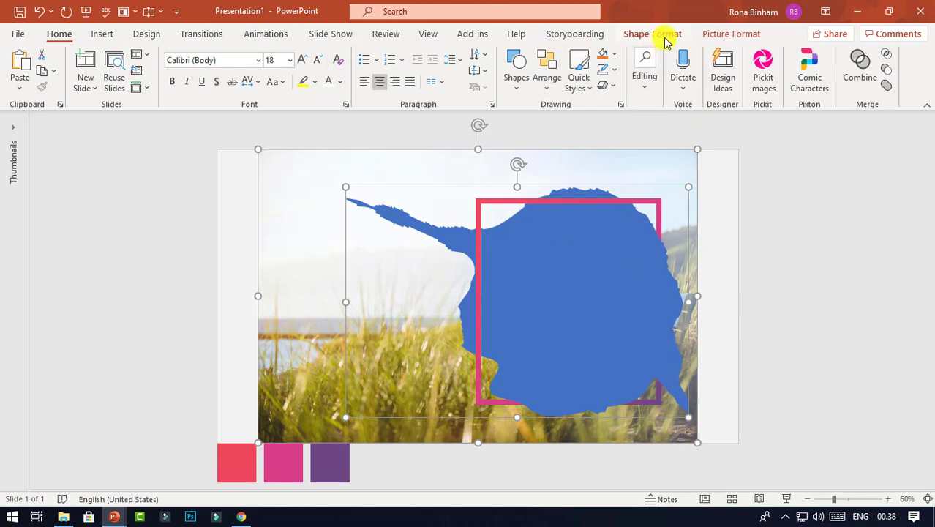
click(666, 42)
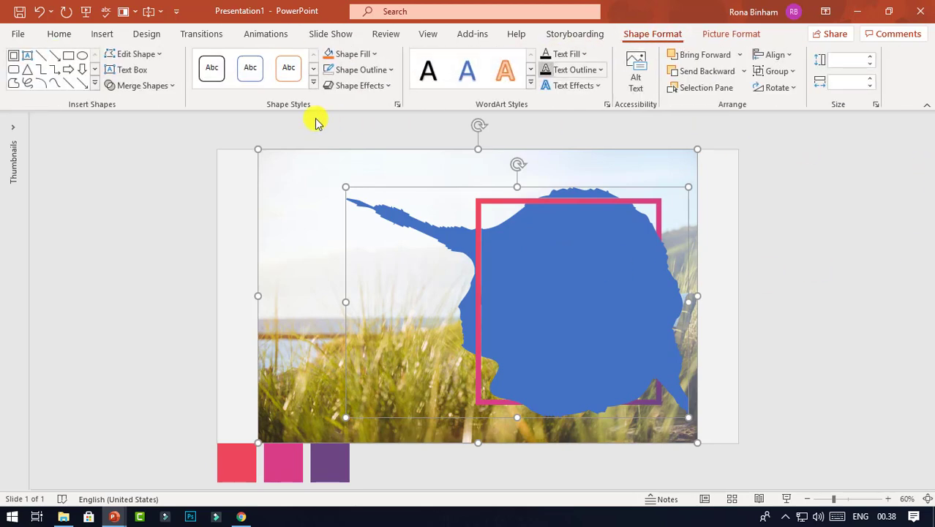
click(167, 91)
- Intersect the photo with the blob so the meadow photo fills the torn-paper silhouette
click(150, 159)
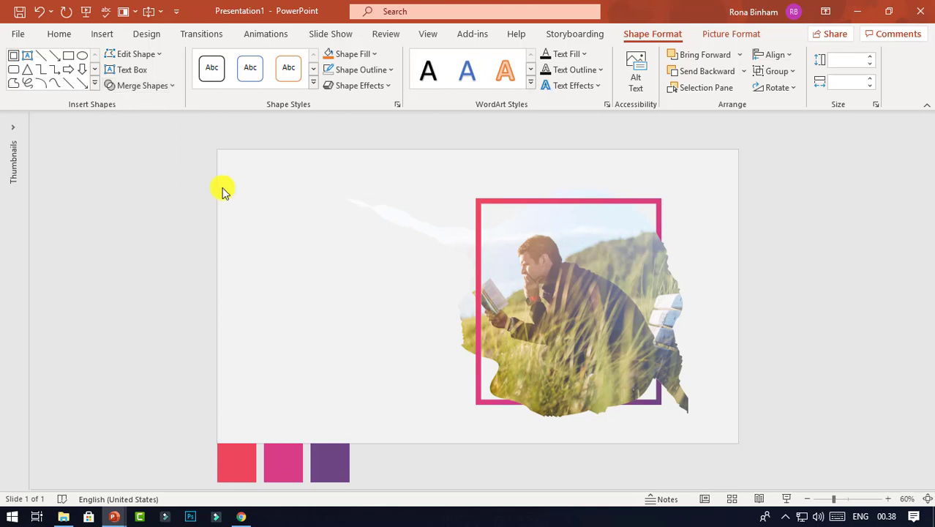
click(750, 238)
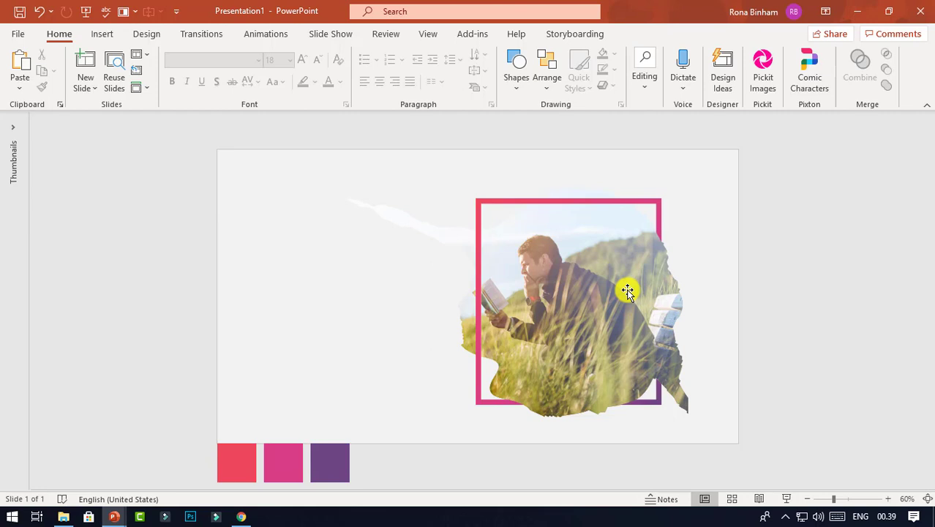
right_click(627, 288)
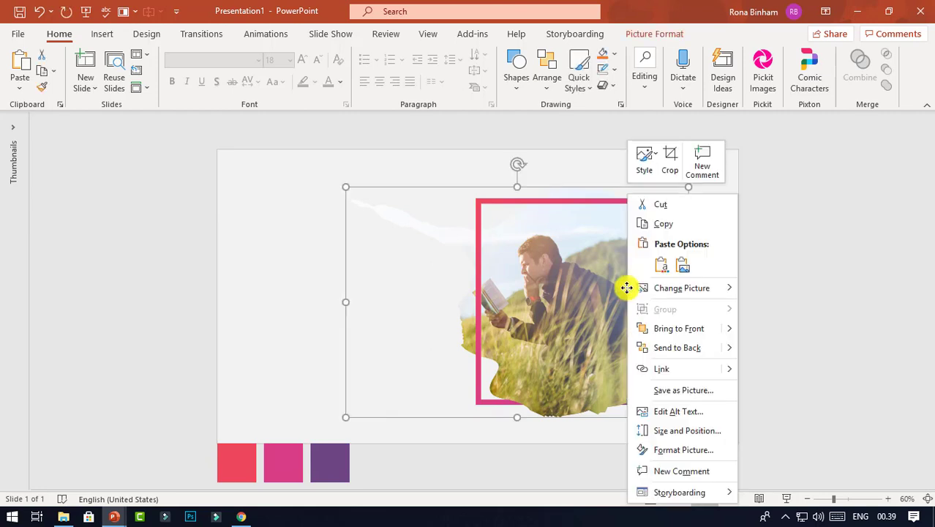
- Adjust the picture's Fill & Line settings in Format Picture, then close the pane
mouse_move(644, 293)
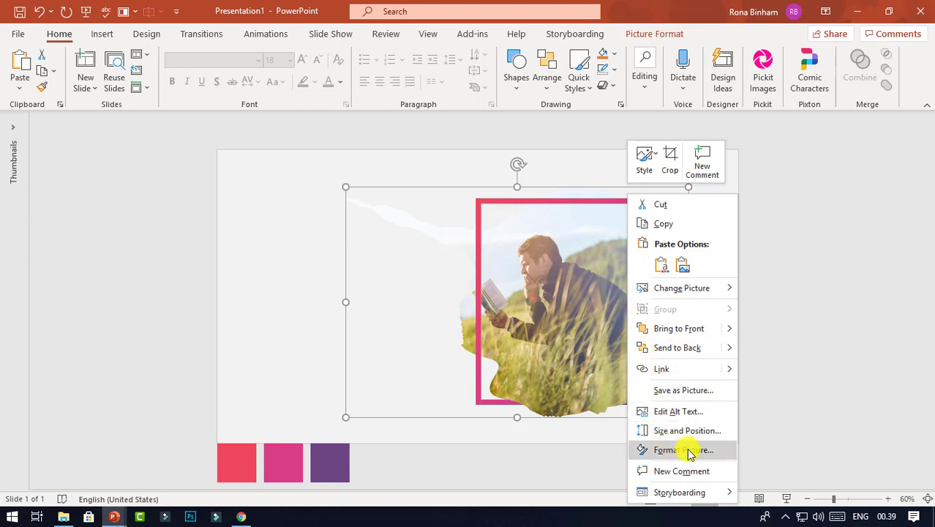
click(689, 451)
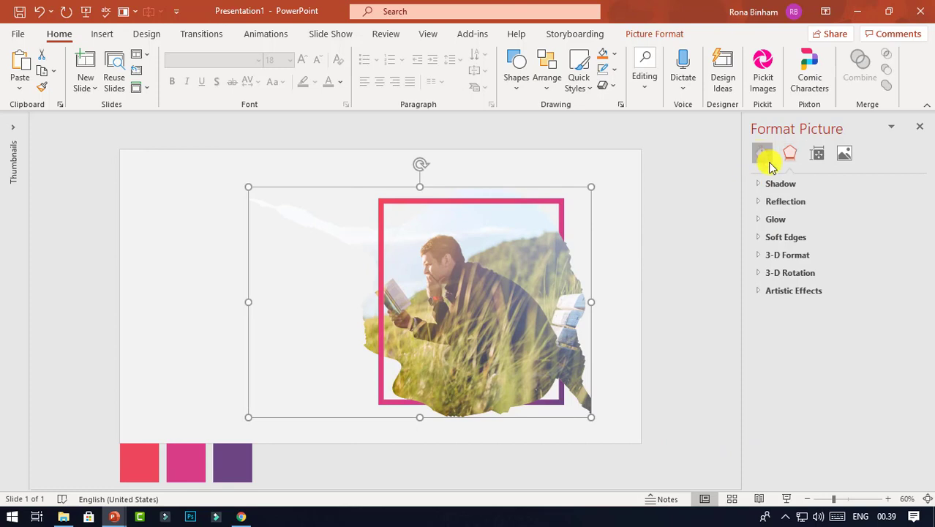
click(768, 159)
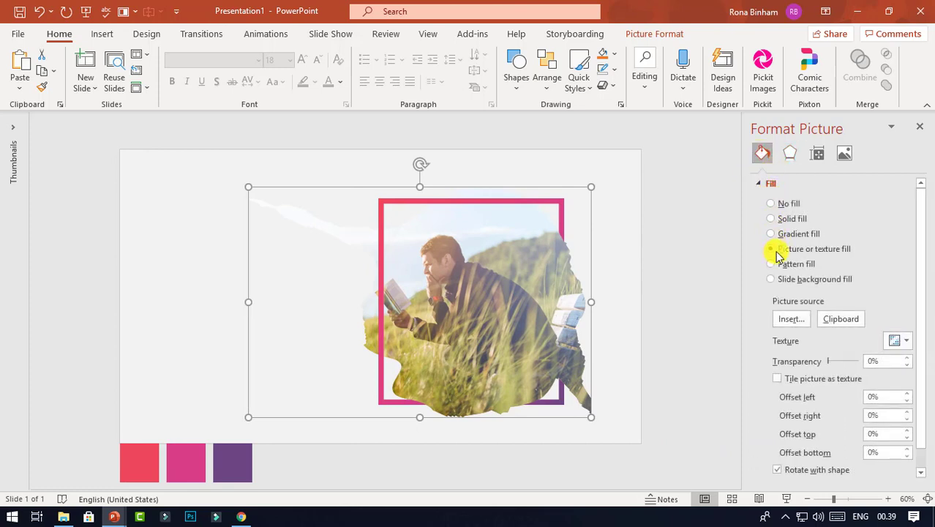
click(787, 322)
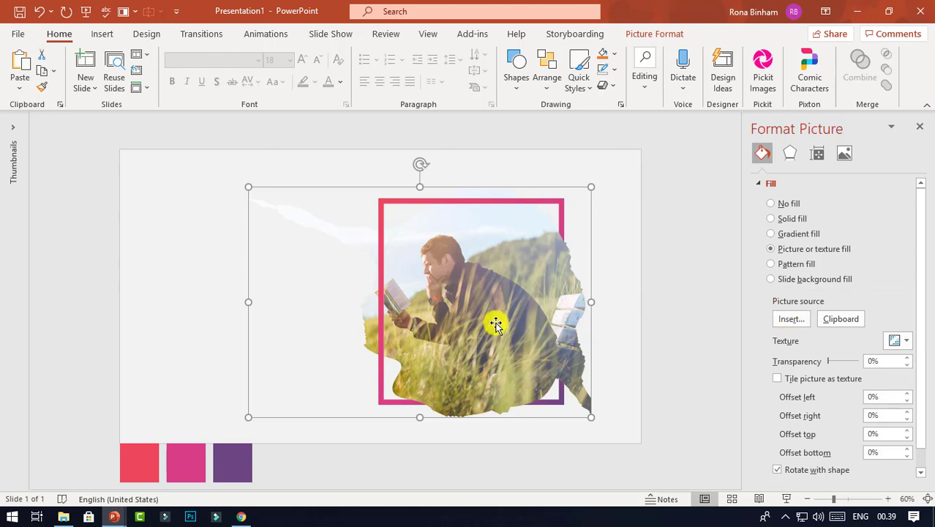
click(921, 129)
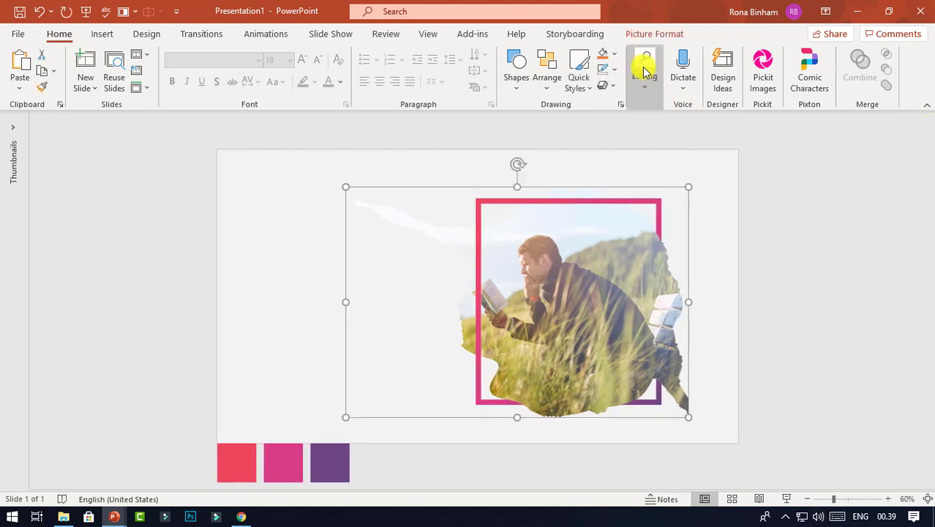
- Check the meadow photo's border colour options, leaving the border unchanged
click(654, 34)
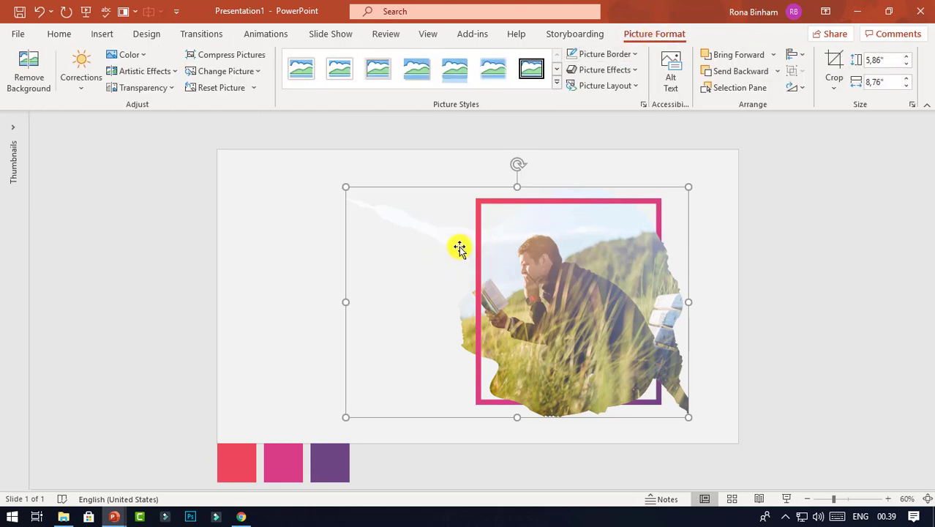
click(635, 55)
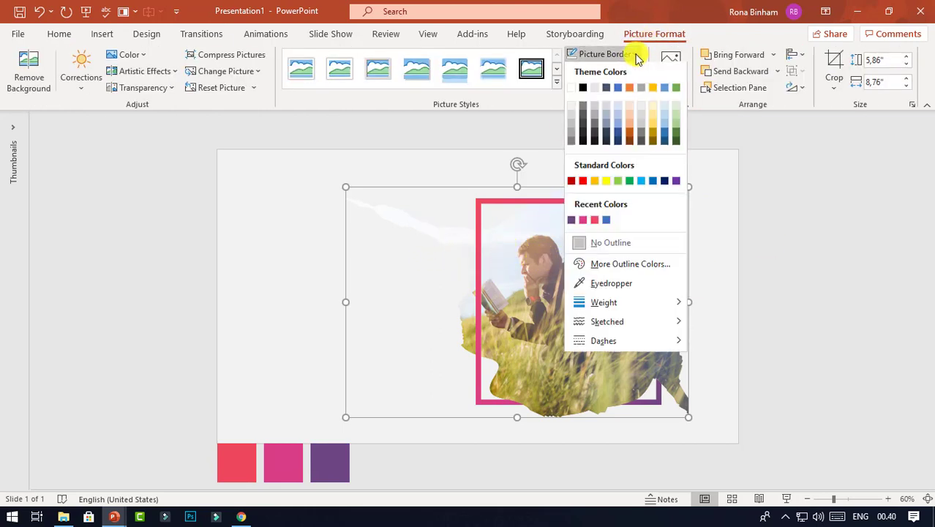
click(570, 119)
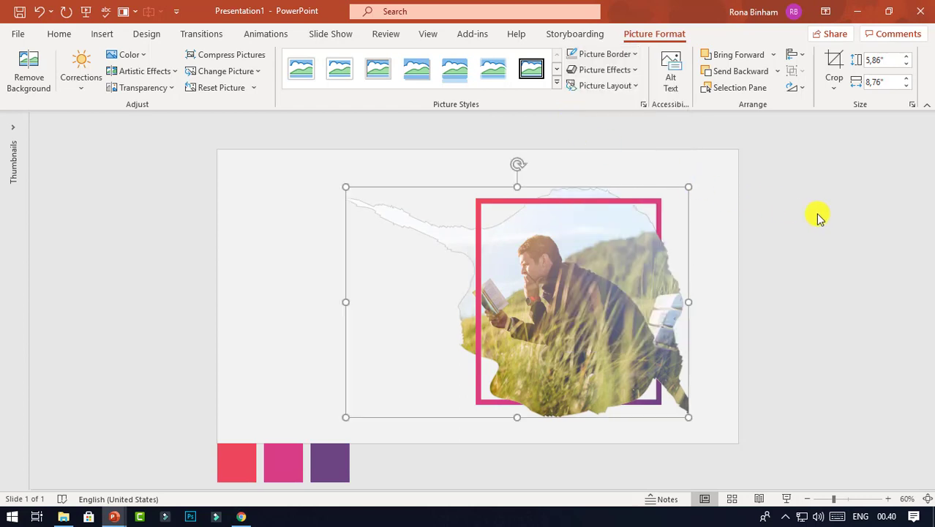
click(818, 215)
- Marquee-select the meadow photo with its pink-purple frame and nudge both two steps right
drag(286, 167, 790, 419)
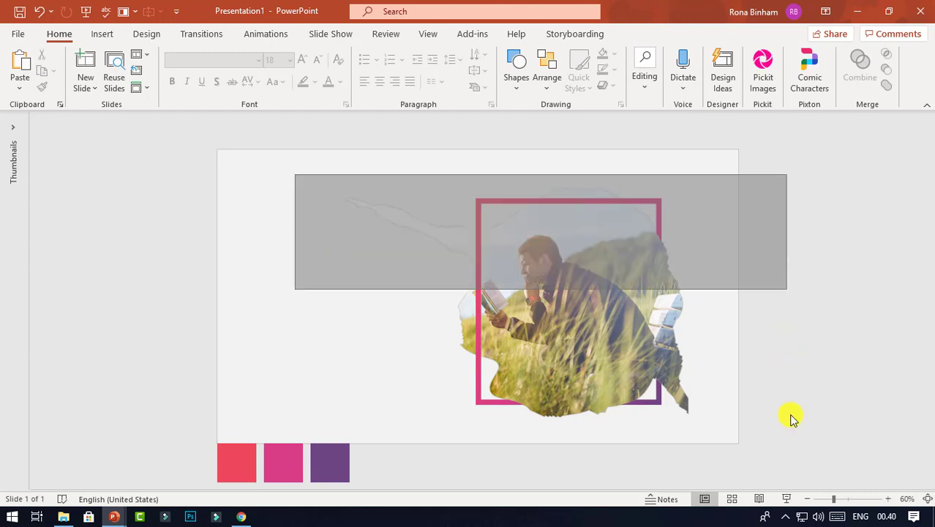
key(Right)
key(Right)
key(Right)
key(Right)
key(Right)
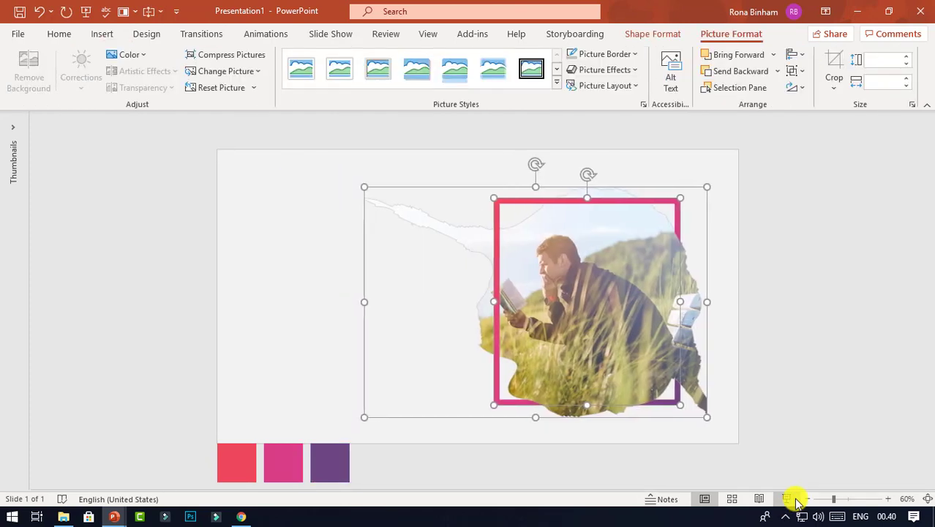
key(Right)
key(Right)
key(Right)
key(Escape)
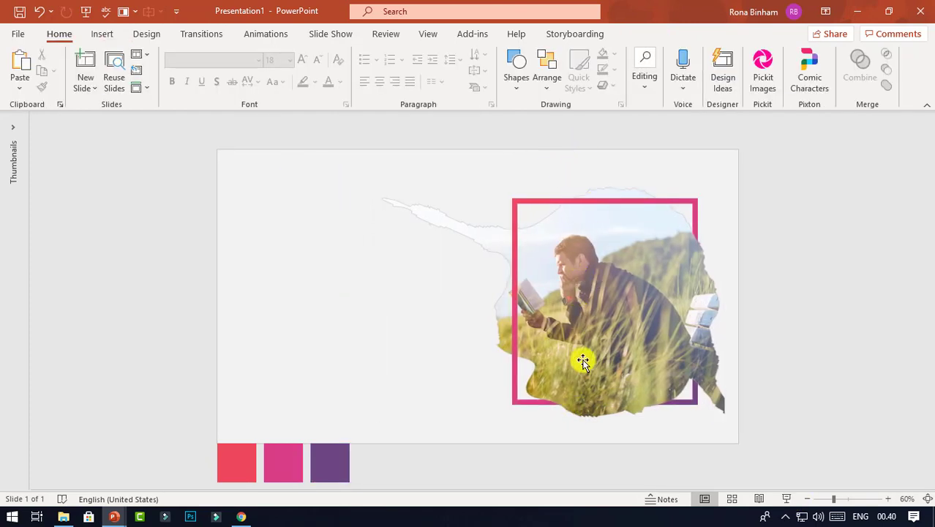
drag(772, 439, 308, 115)
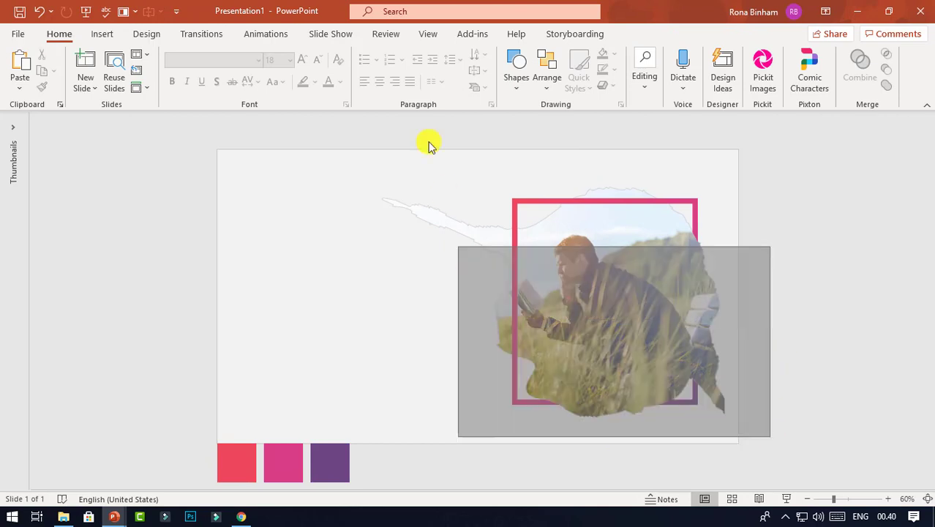
click(306, 201)
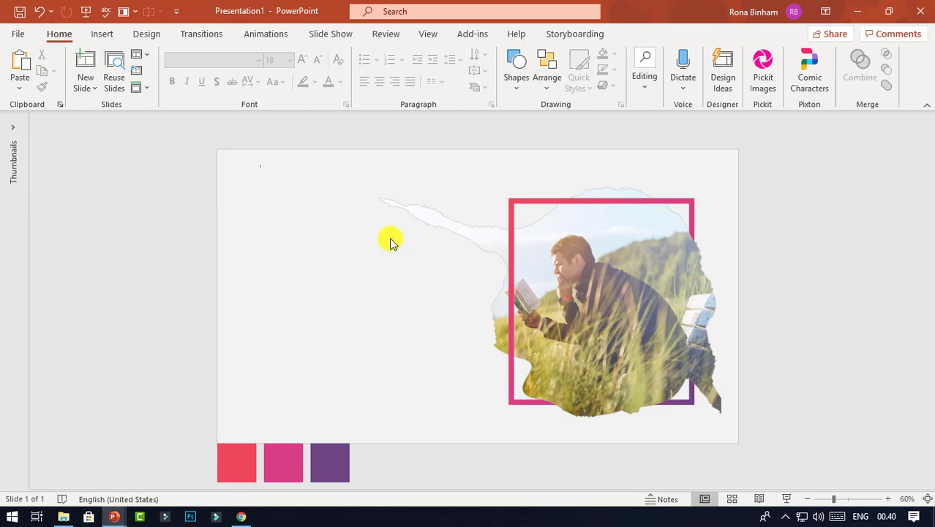
- Add a text box reading 'Meningkatkan' left of the photo, enlarged to 44 pt
click(103, 35)
click(635, 93)
click(292, 274)
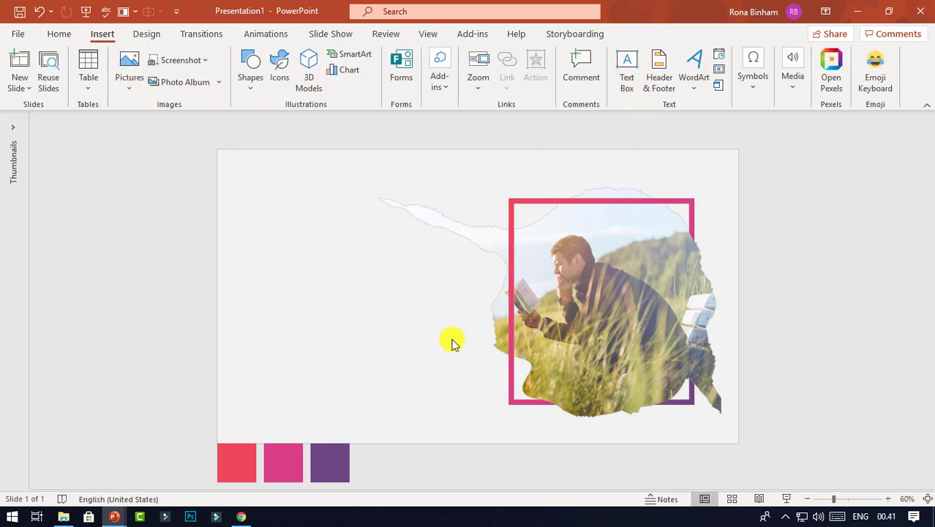
text(Meningkatkan)
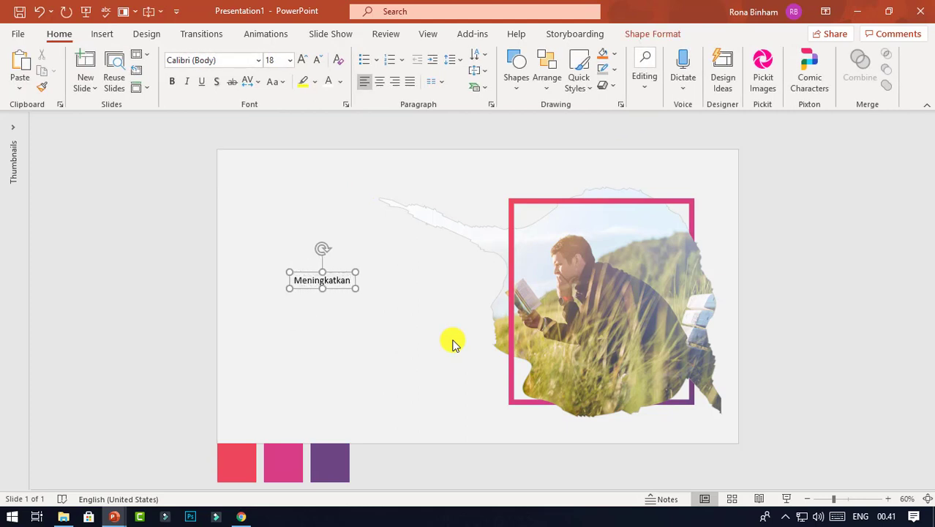
key(ctrl+a)
click(302, 60)
click(303, 60)
click(302, 60)
click(302, 60)
click(302, 60)
click(303, 60)
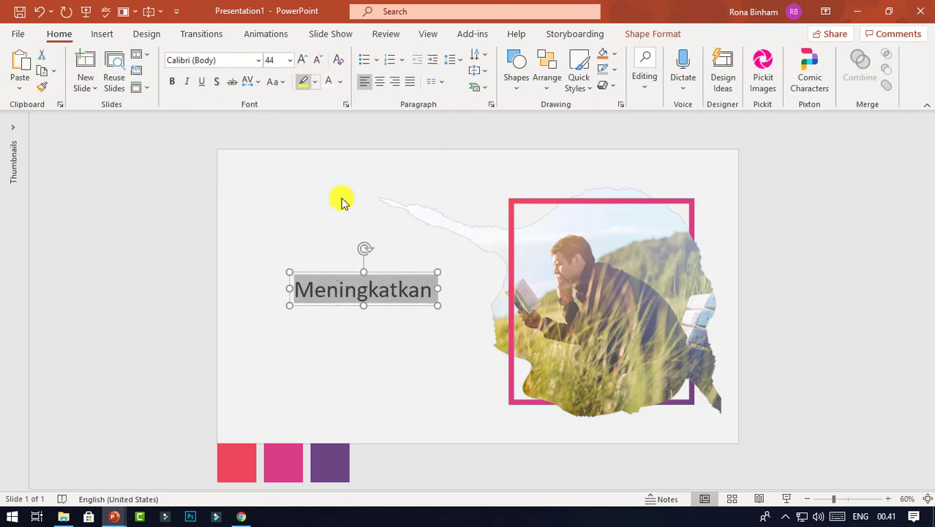
drag(341, 268, 328, 268)
- Set 'Meningkatkan' to the Aladin font at 54 pt
click(231, 63)
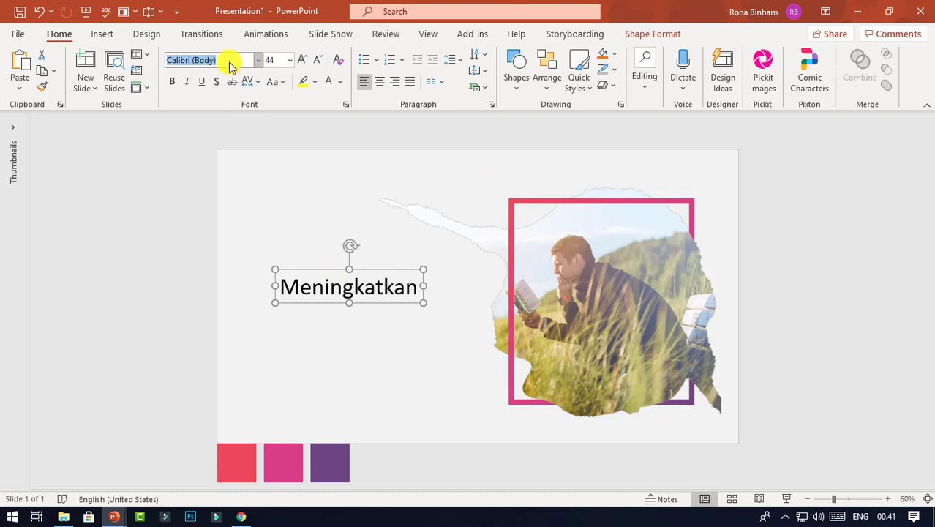
text(Al)
key(Return)
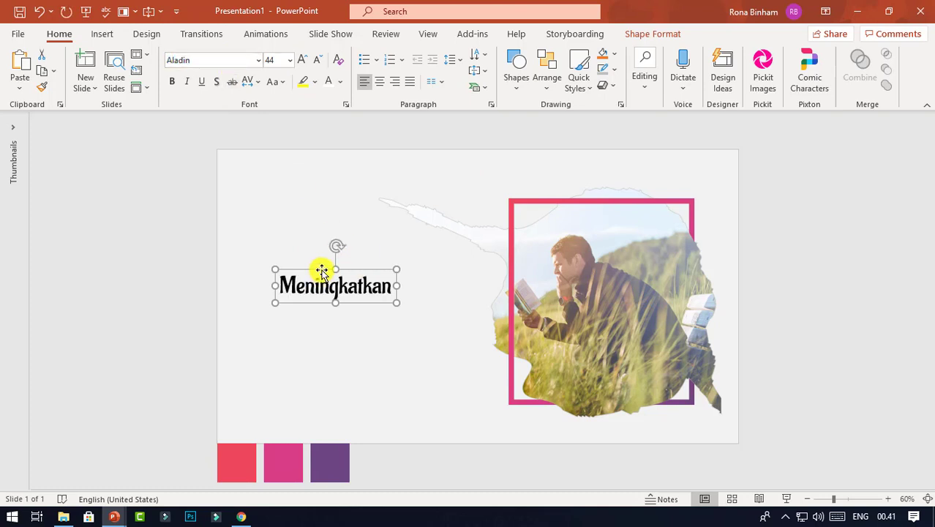
click(303, 61)
click(304, 60)
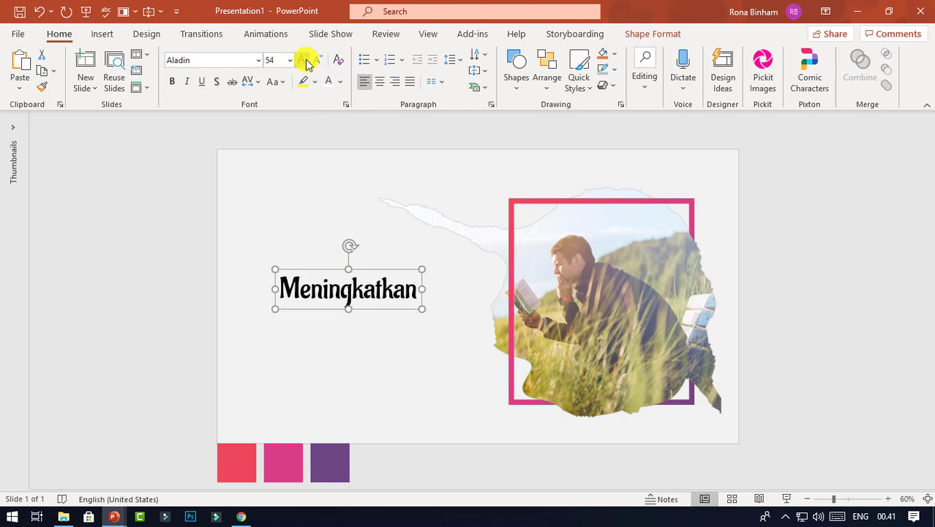
drag(334, 270, 344, 268)
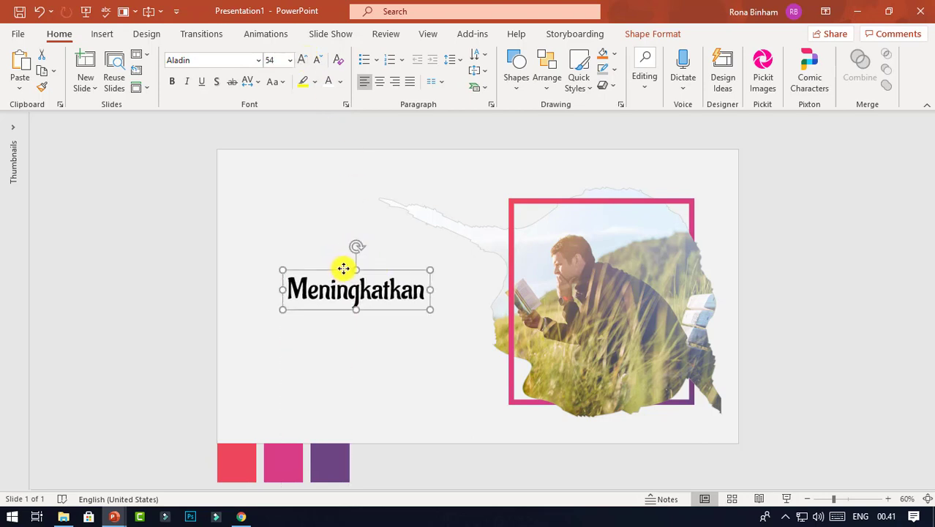
- Duplicate the line below and make the copy a 96 pt 'MOTIVASI' line
key(ctrl+d)
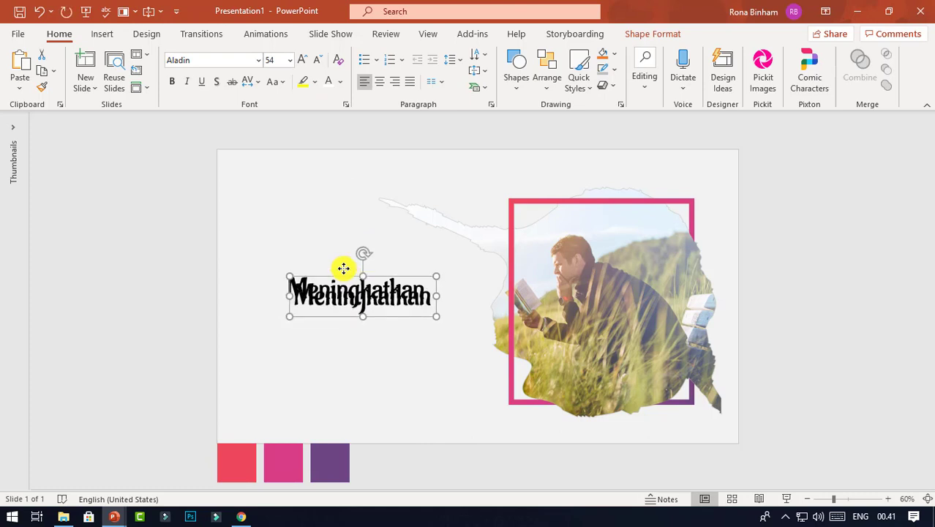
drag(333, 318, 331, 340)
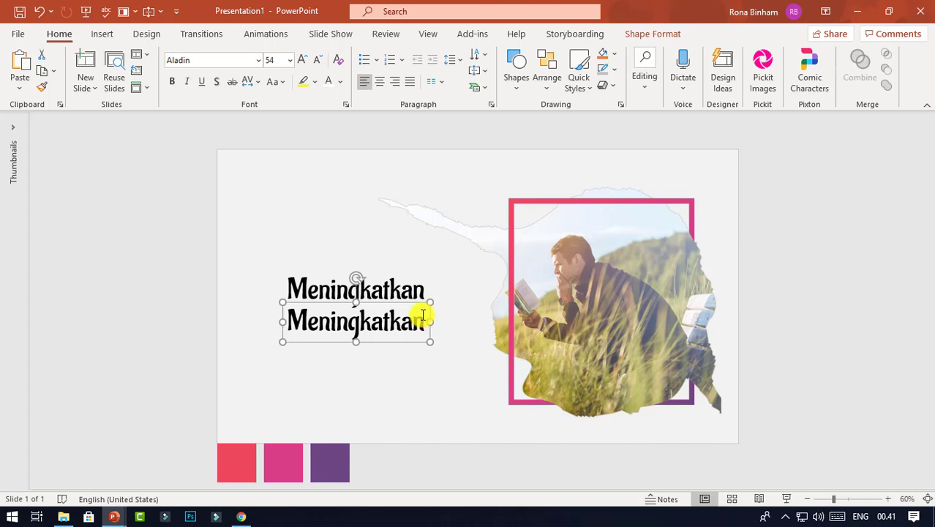
key(BackSpace)
key(BackSpace)
key(BackSpace)
key(BackSpace)
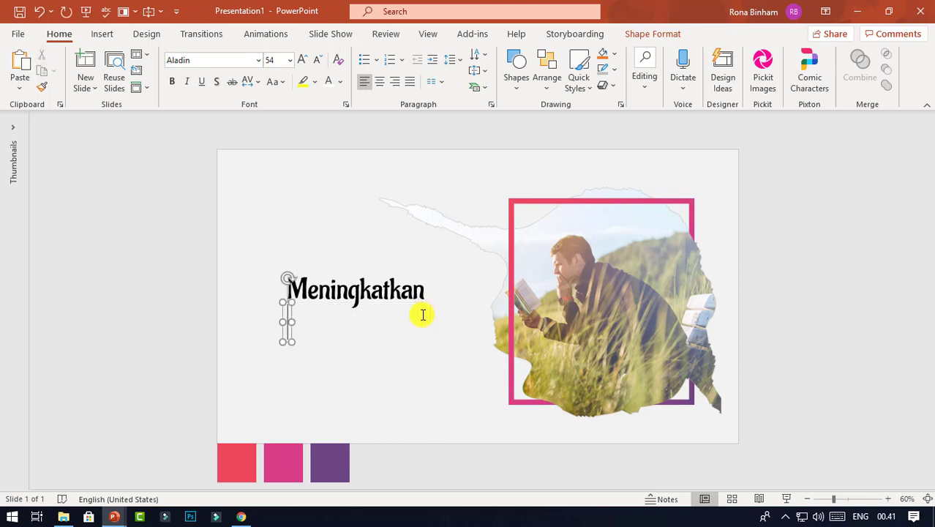
text(m)
key(BackSpace)
text(M)
text(INAT)
key(ctrl+a)
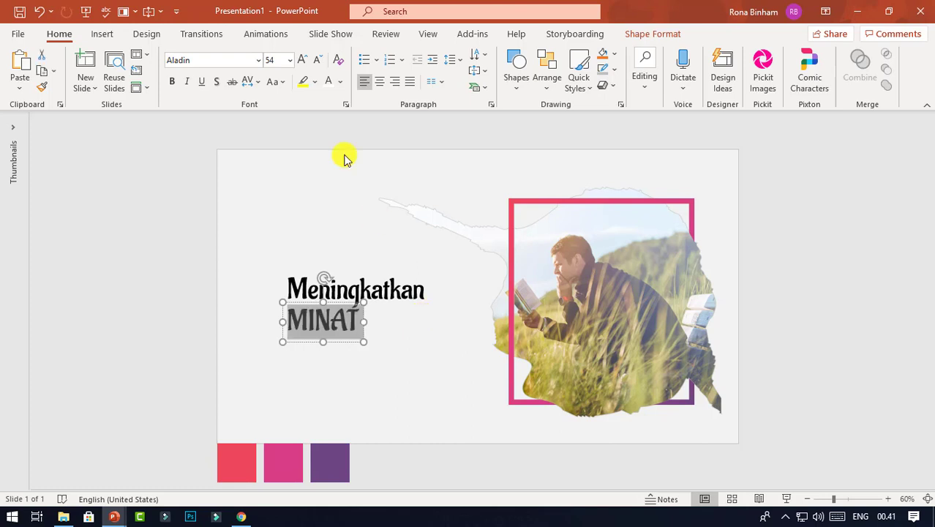
click(302, 60)
click(302, 60)
click(303, 60)
click(302, 60)
click(302, 60)
drag(381, 304, 410, 320)
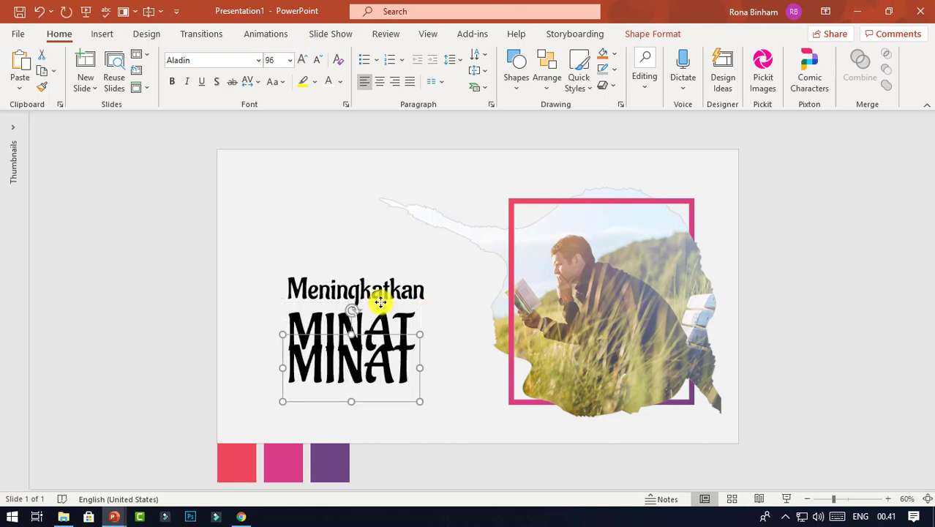
text(MOTIVA)
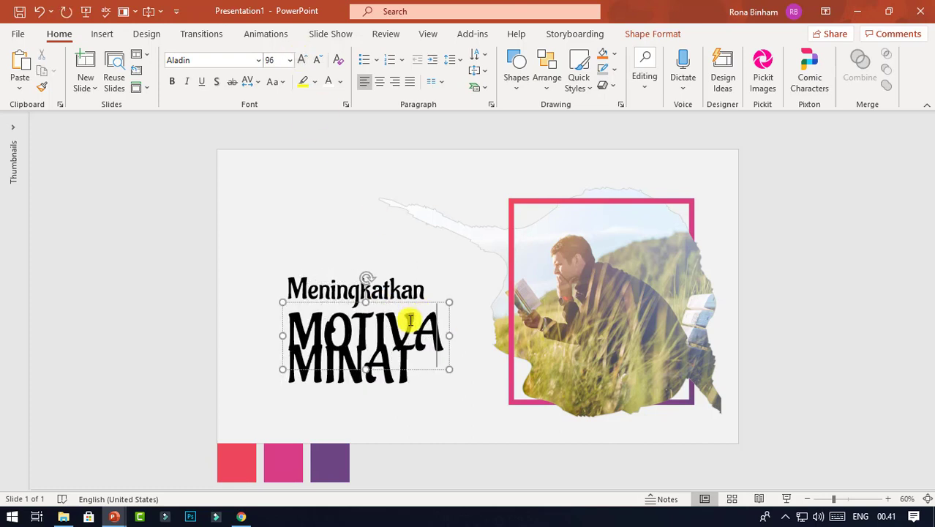
text(SI)
- Change the third line to 'BACA' and move it down to clear MOTIVASI
double_click(410, 378)
text(BACA)
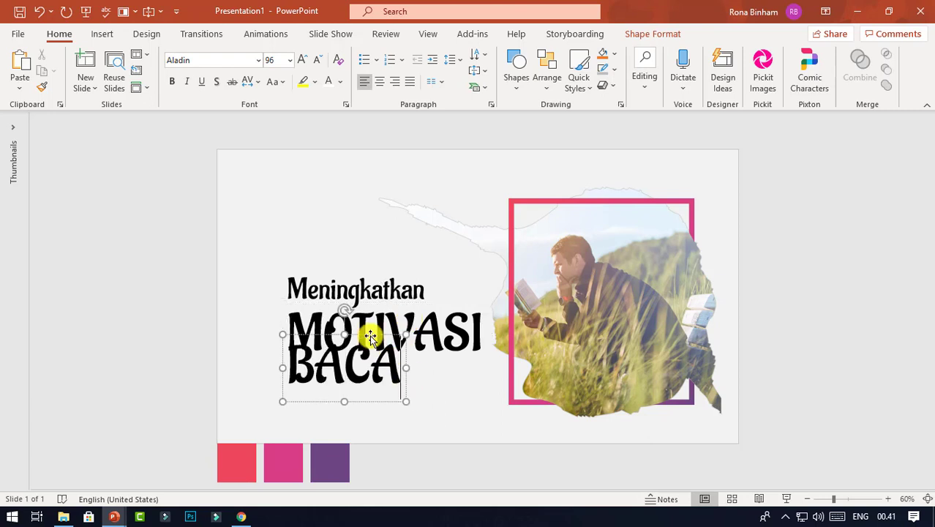
drag(368, 334, 367, 345)
click(389, 272)
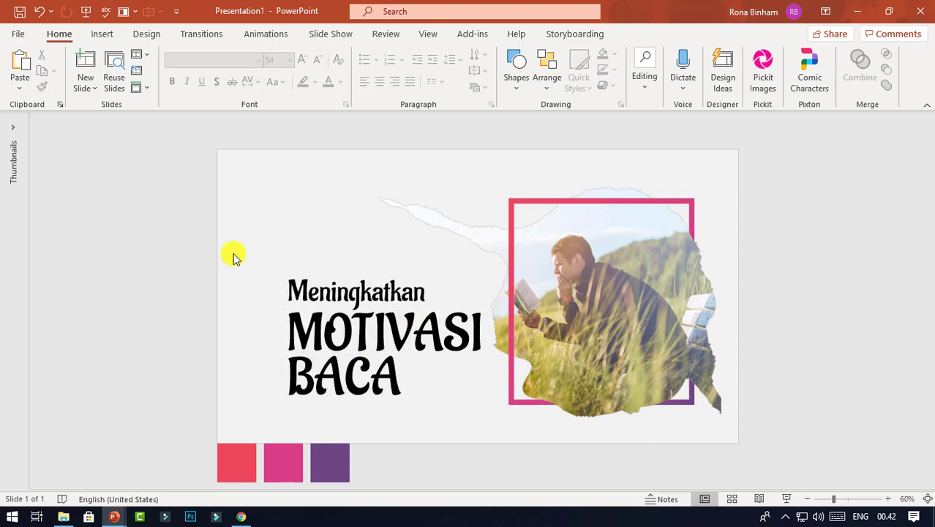
- Group the three title lines, centre the group vertically, and shift it slightly left
drag(231, 251, 497, 411)
key(Up)
key(Up)
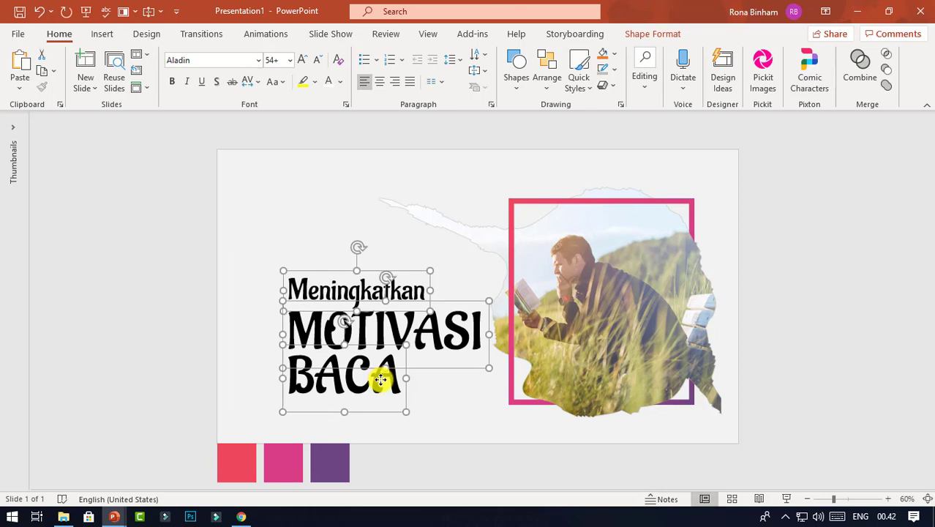
key(Up)
key(Up)
key(Up)
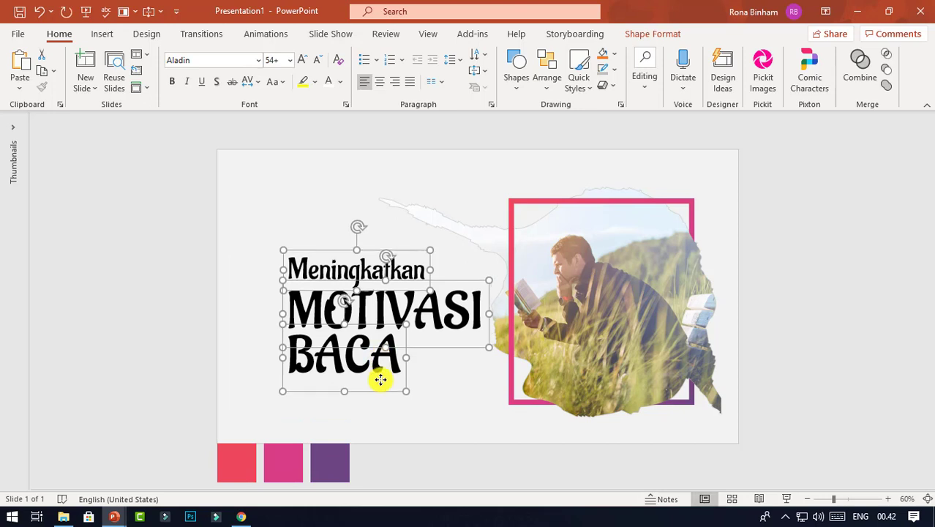
key(ctrl+g)
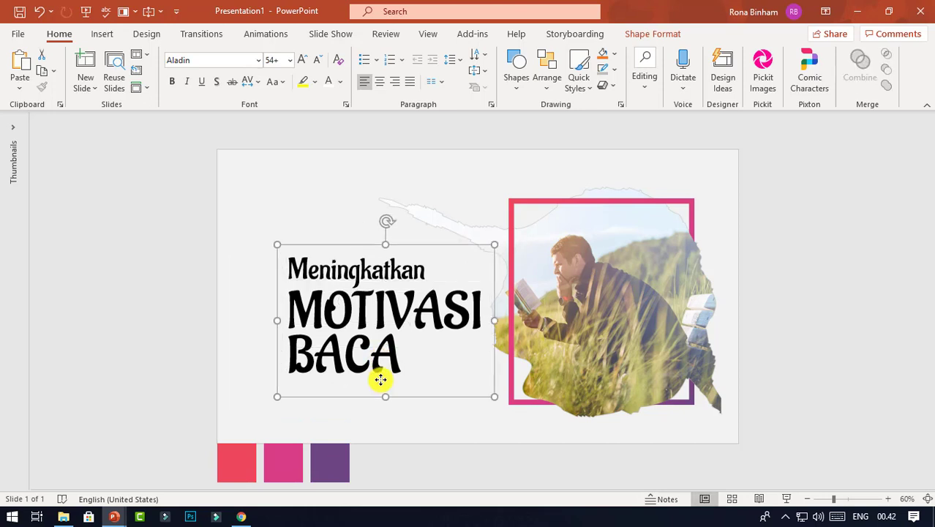
click(644, 37)
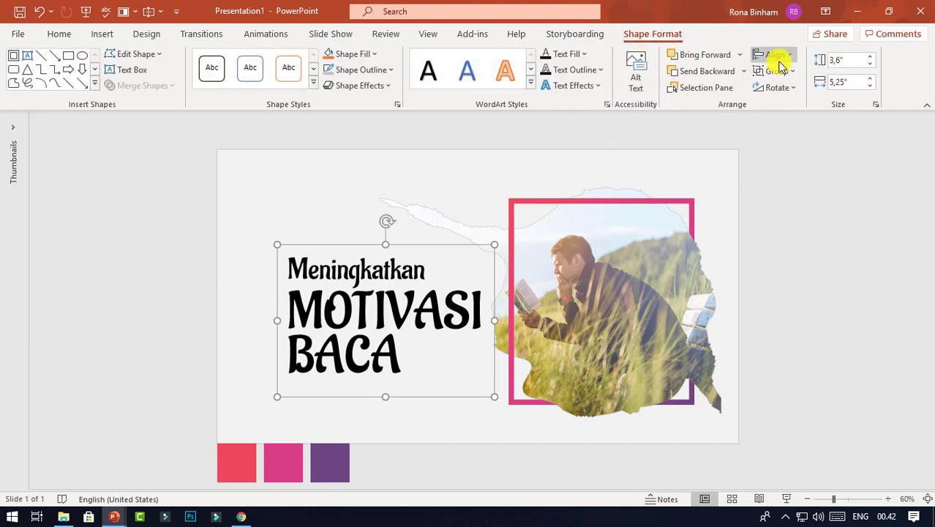
click(776, 56)
click(789, 151)
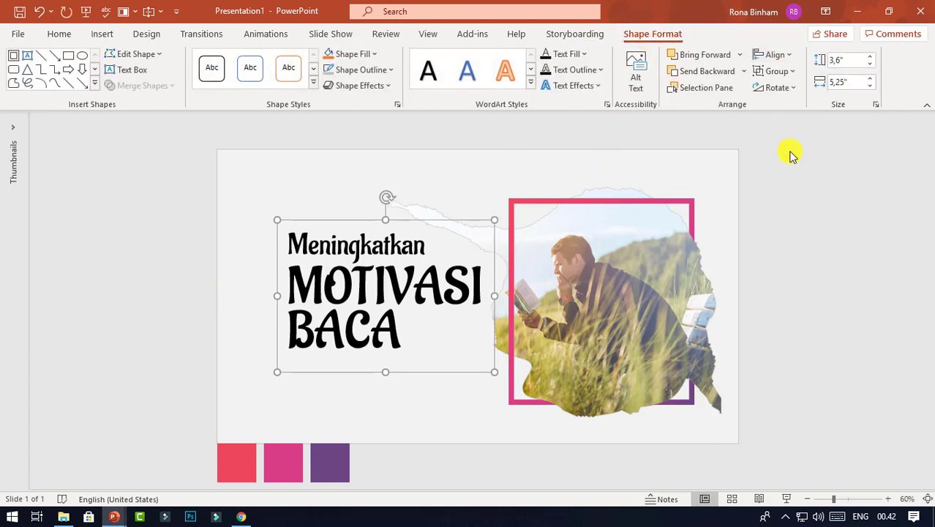
click(849, 219)
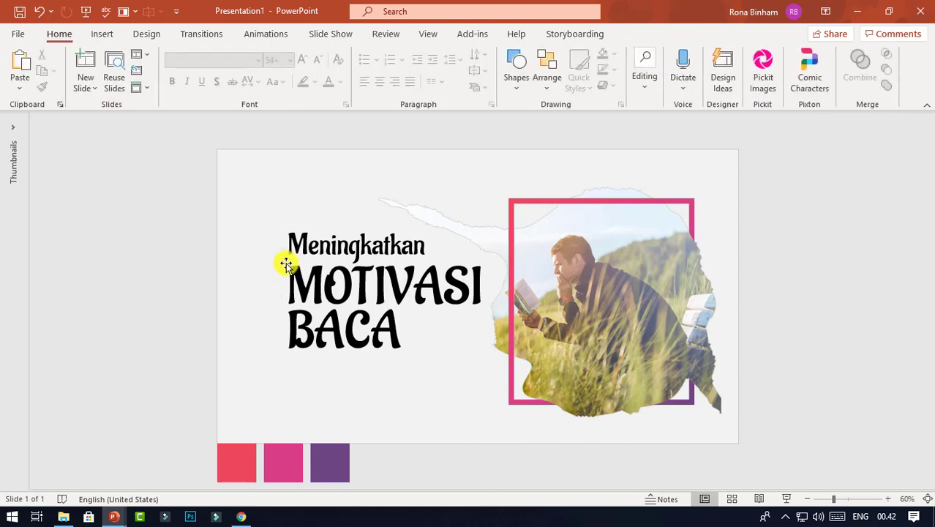
click(299, 236)
click(326, 221)
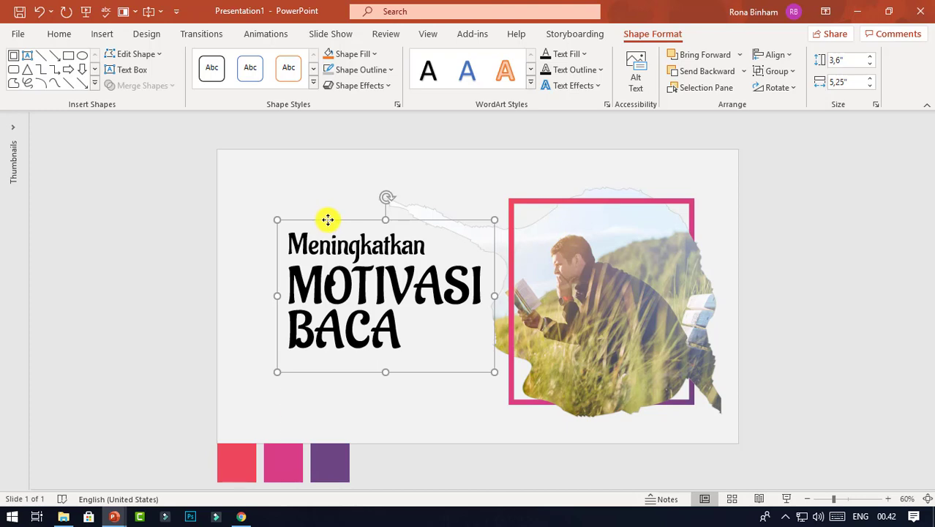
drag(328, 219, 316, 220)
click(349, 161)
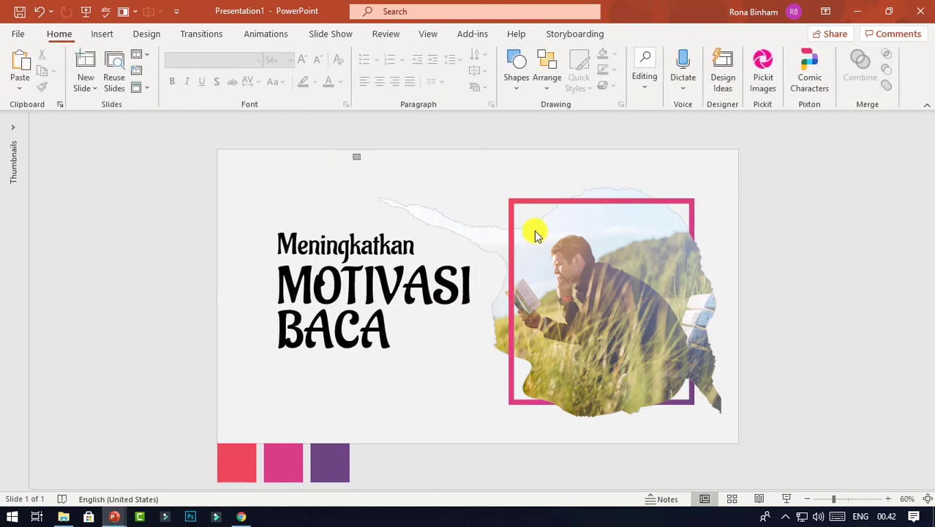
- Group the meadow photo with its pink frame and centre that group vertically
drag(352, 154, 887, 451)
key(ctrl+g)
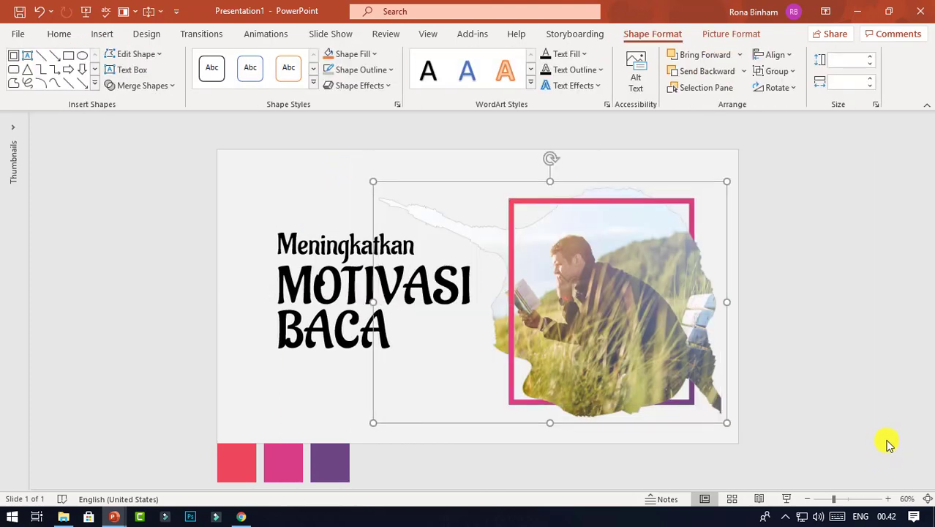
click(776, 55)
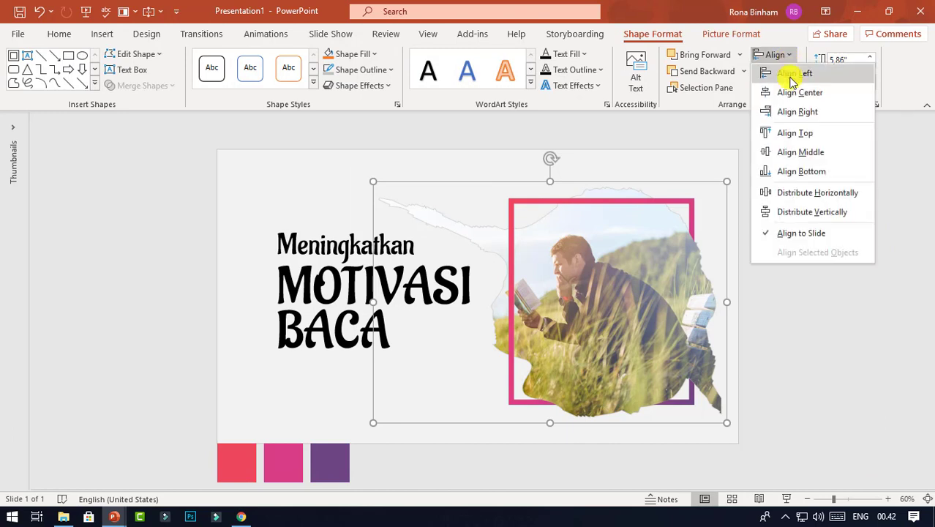
click(798, 152)
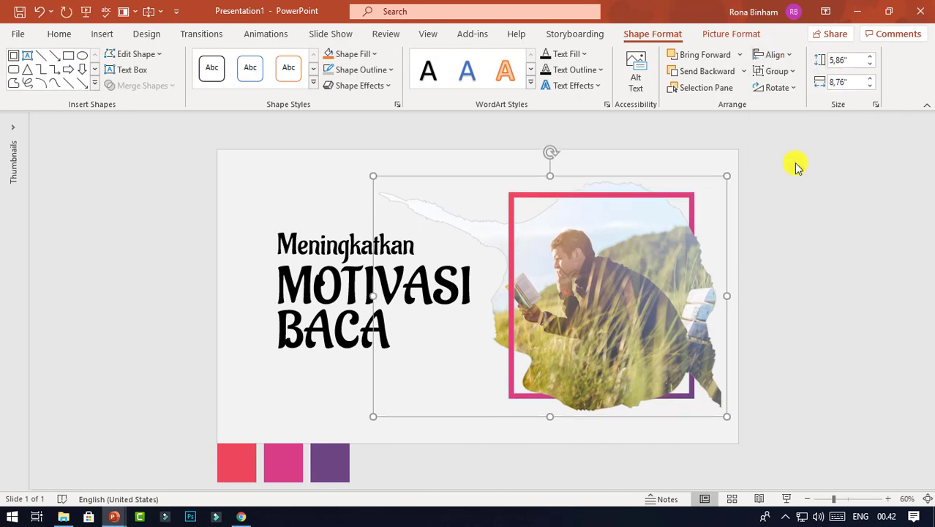
click(795, 164)
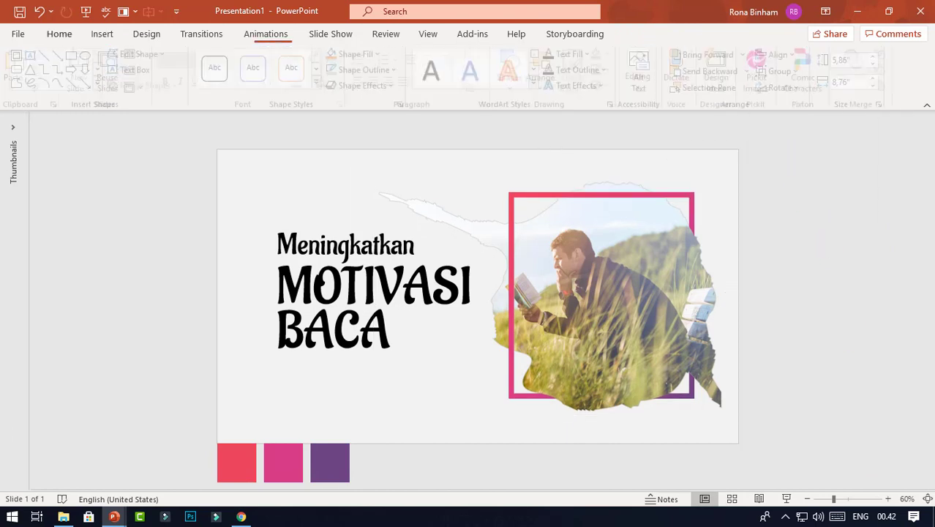
- Ungroup the title back into three separate text boxes
click(349, 241)
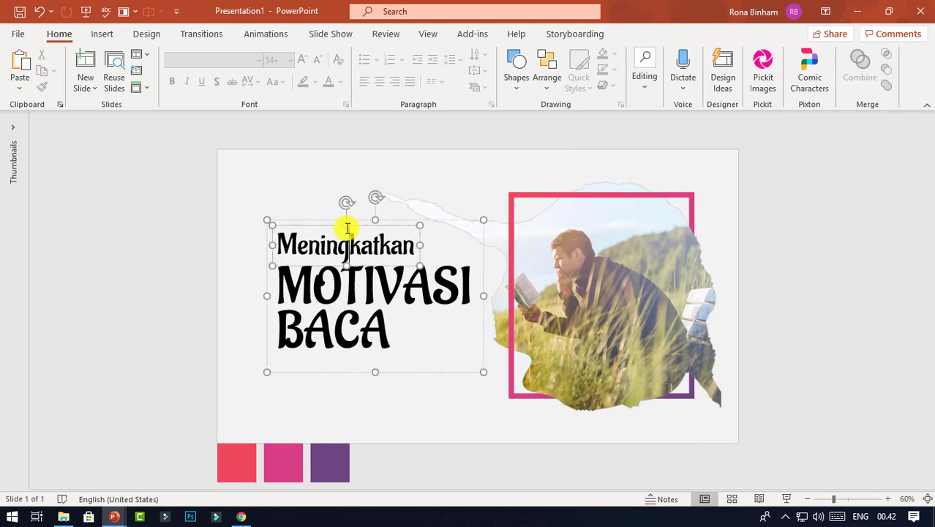
right_click(299, 218)
mouse_move(398, 315)
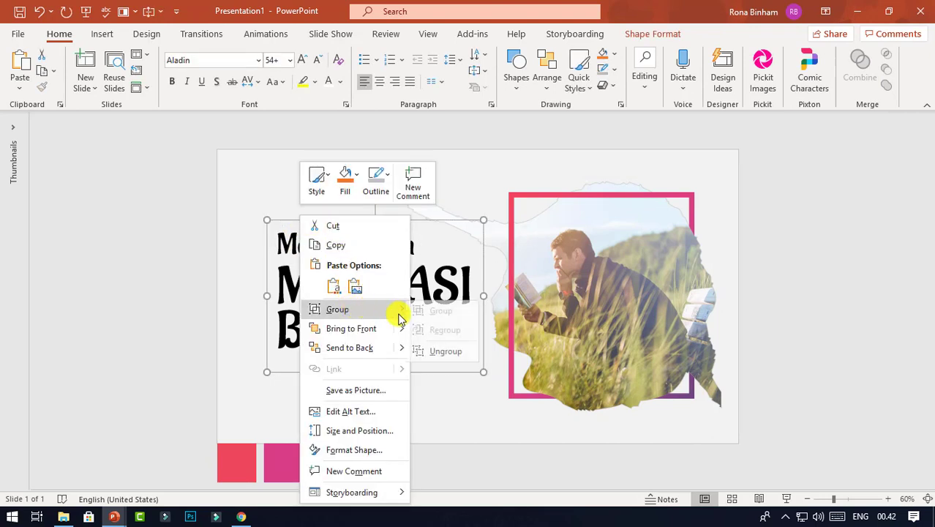
click(445, 350)
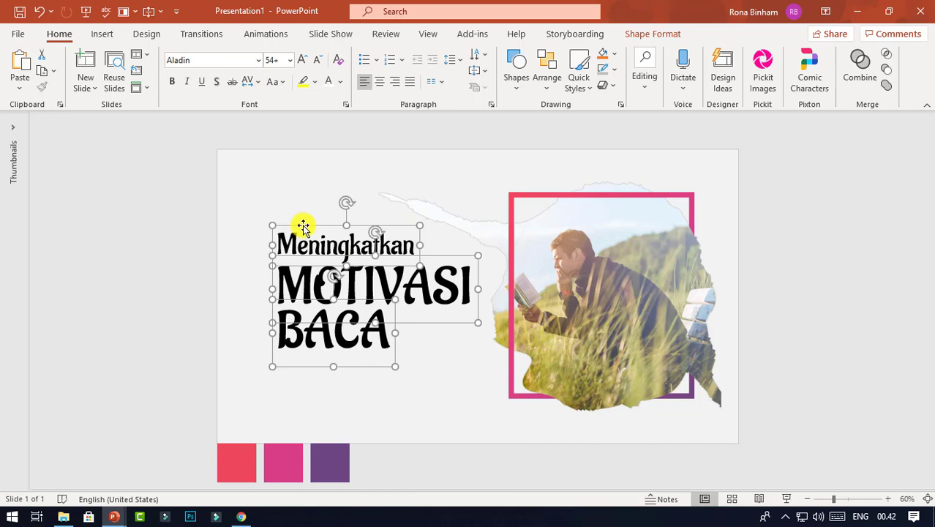
drag(291, 244, 439, 241)
- Colour 'Meningkatkan' pink-red and 'MOTIVASI BACA' purple
click(340, 82)
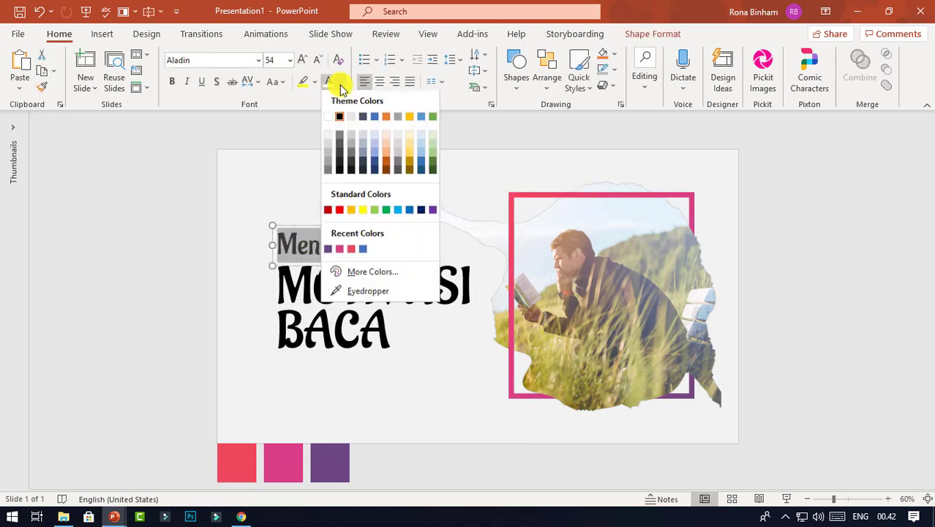
click(351, 248)
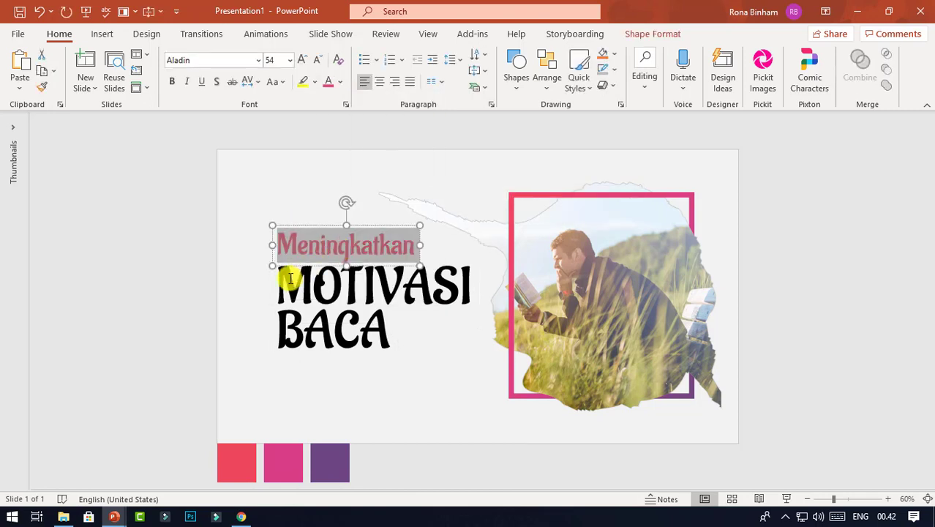
click(290, 278)
click(341, 82)
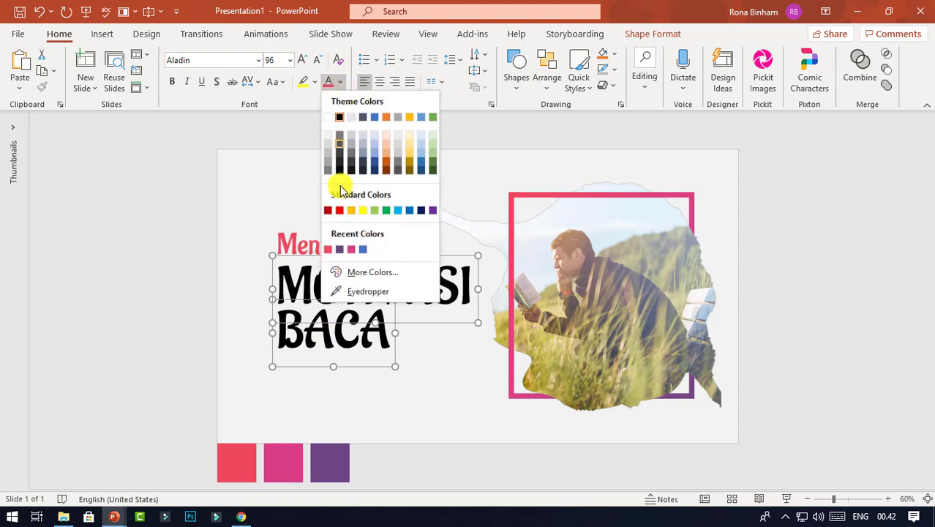
click(340, 249)
click(246, 245)
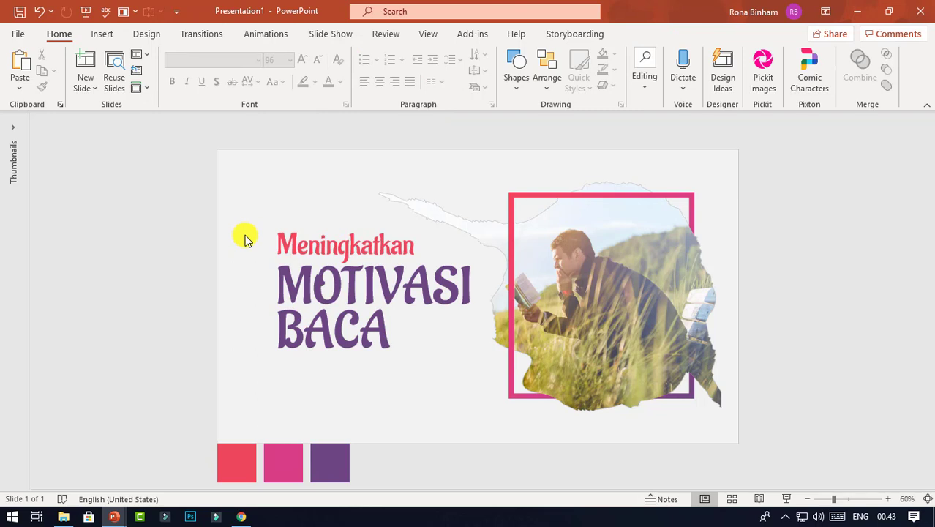
- Nudge all three title lines three steps to the right
drag(222, 210, 542, 414)
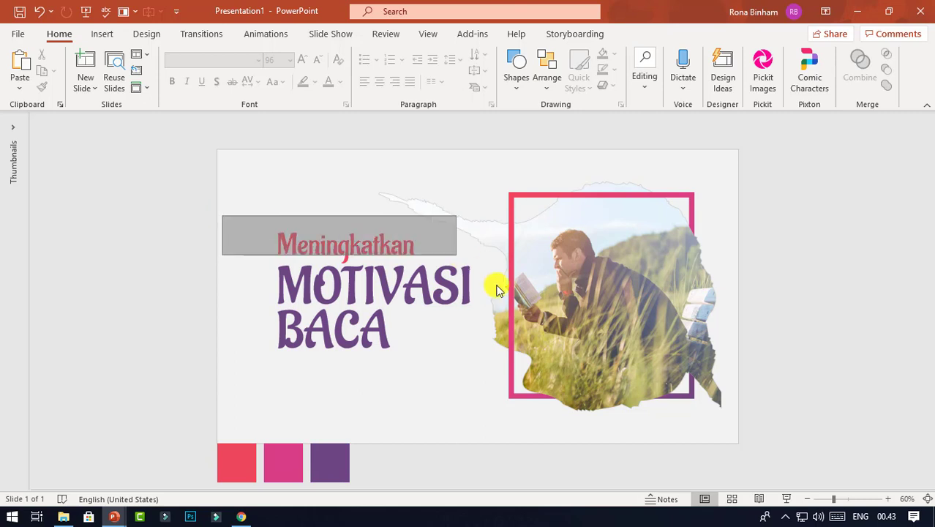
key(Right)
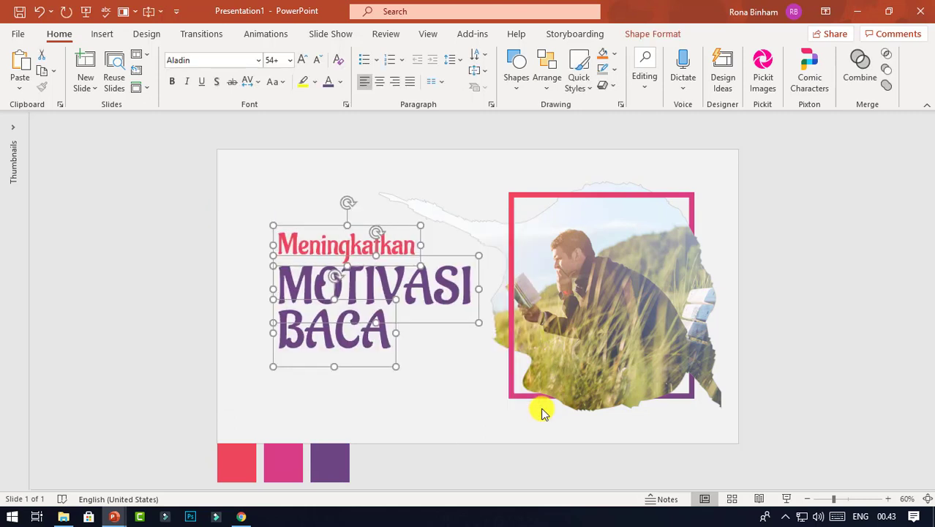
key(Right)
key(Right)
key(Right)
key(Right)
key(Right)
key(Right)
key(Right)
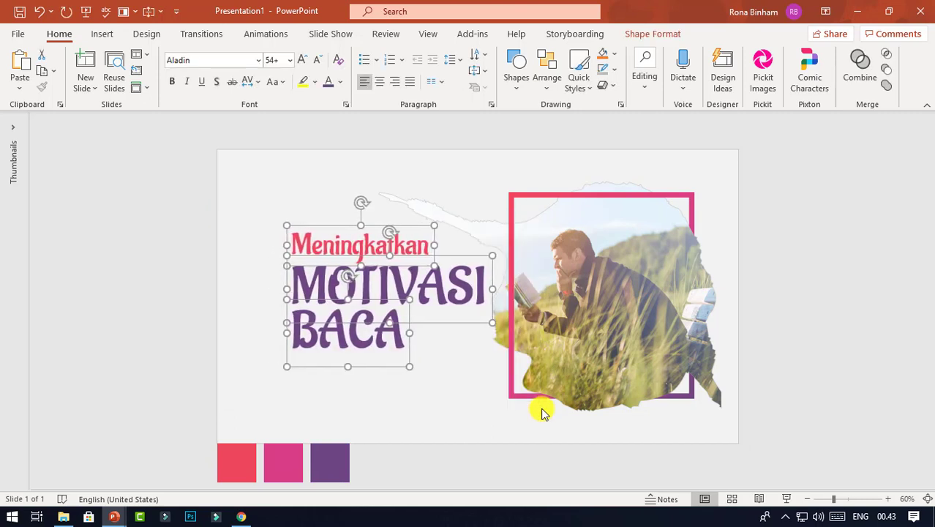
key(Right)
click(846, 264)
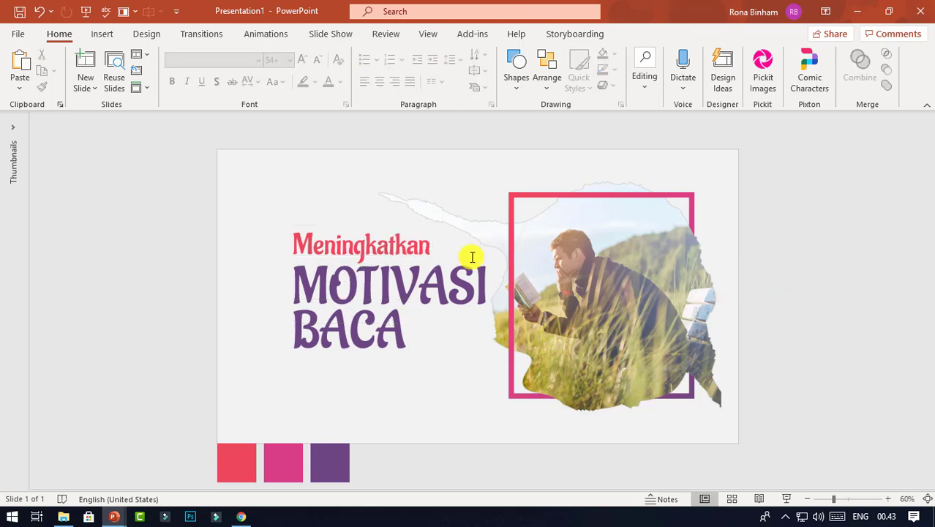
click(518, 195)
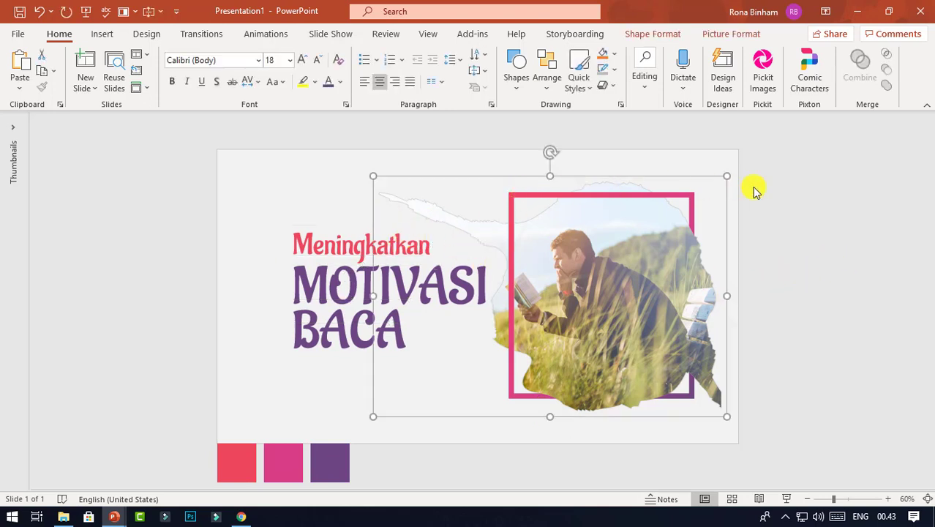
click(784, 200)
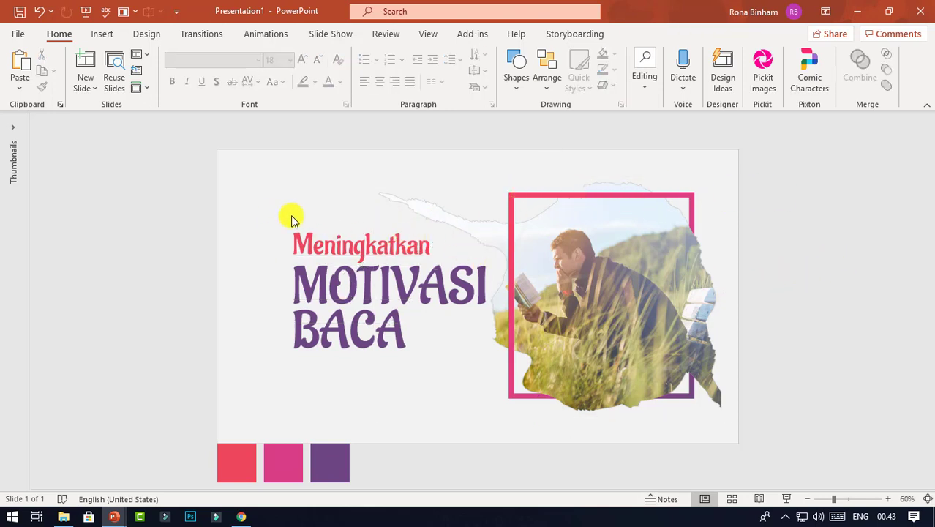
- Draw a tall 5.28" × 1.61" rectangle over the title's left side with no fill and a blue outline
click(103, 34)
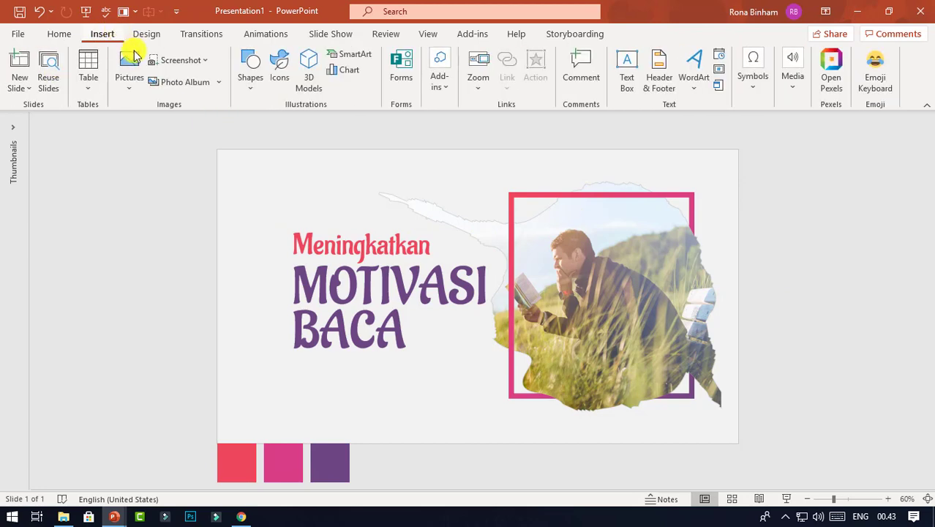
click(249, 80)
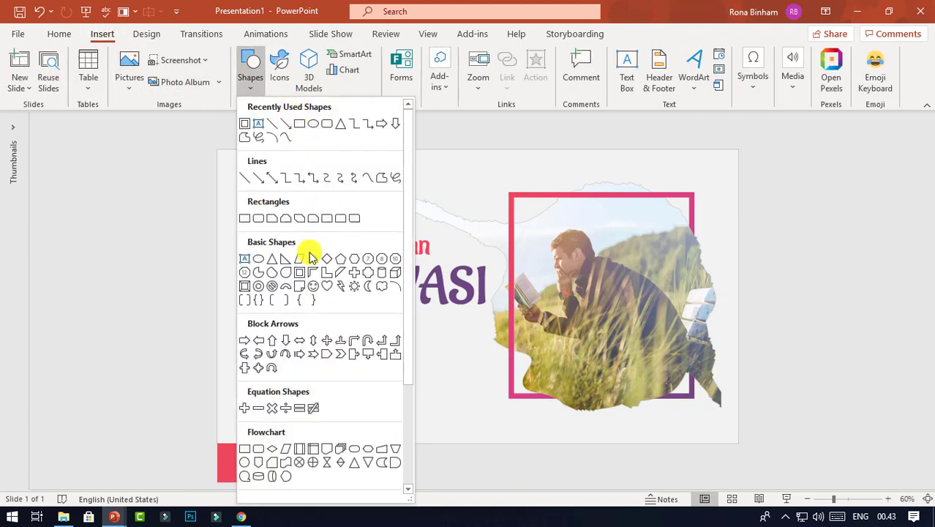
click(298, 274)
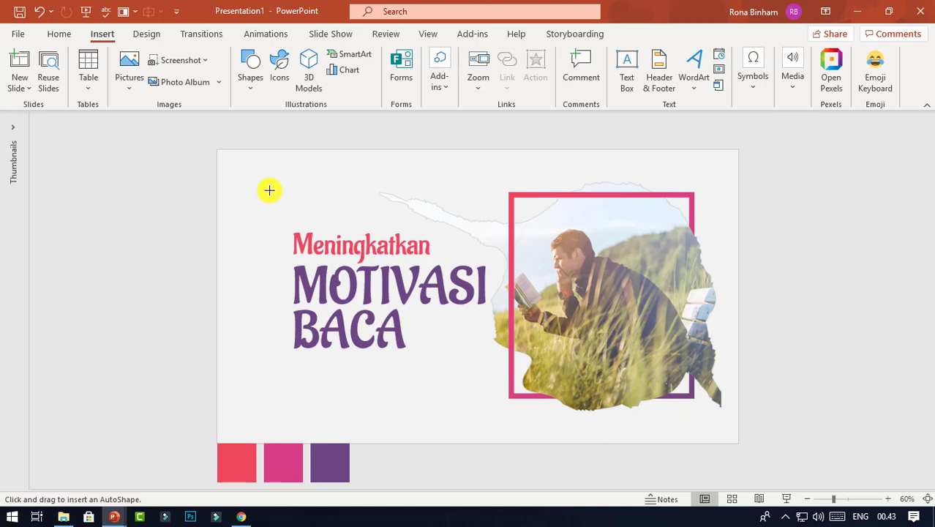
drag(270, 190, 333, 398)
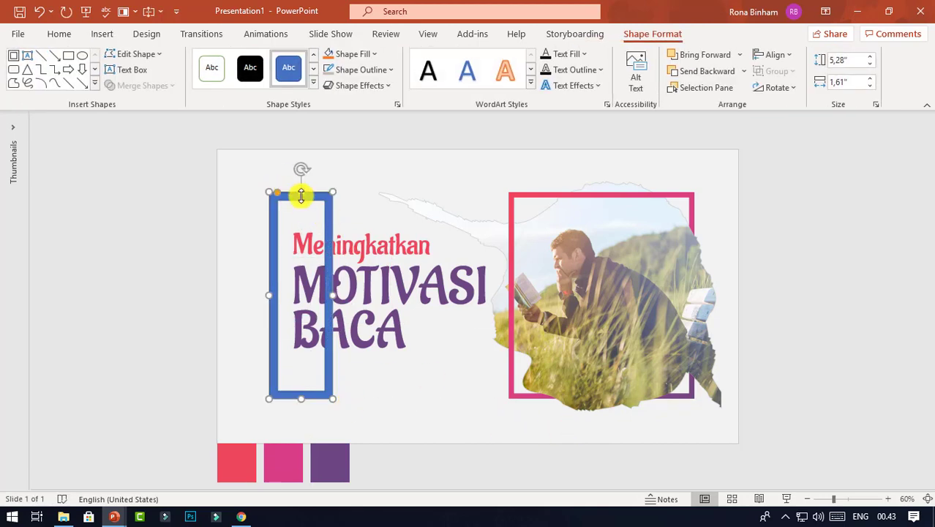
key(ctrl+z)
key(ctrl+y)
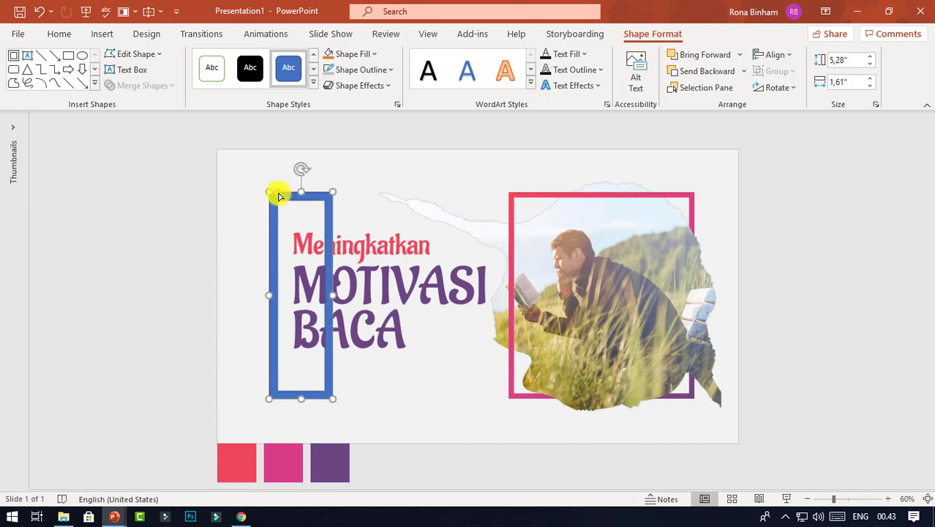
key(ctrl+z)
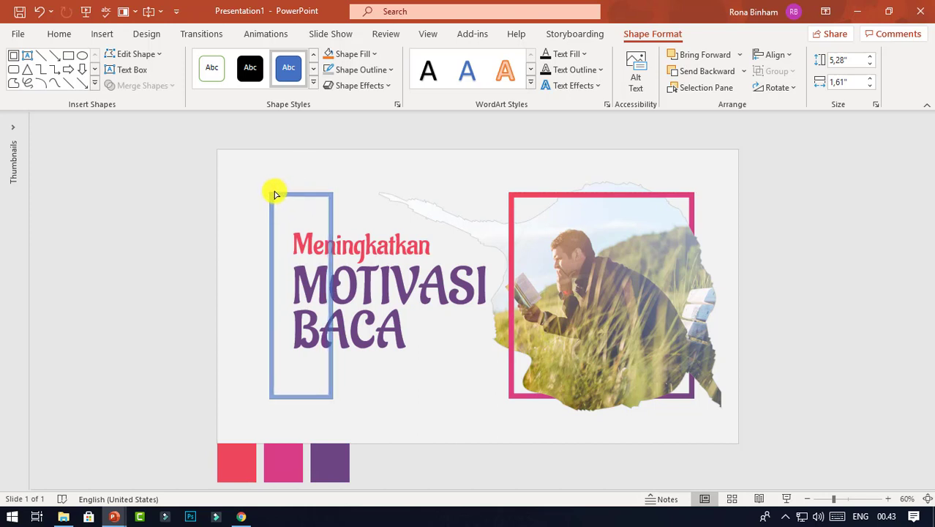
click(276, 194)
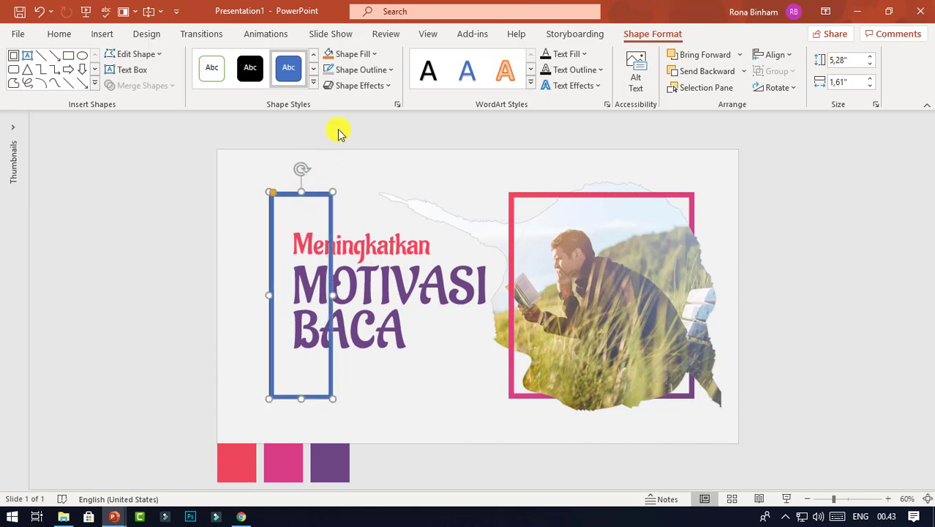
click(373, 70)
click(363, 237)
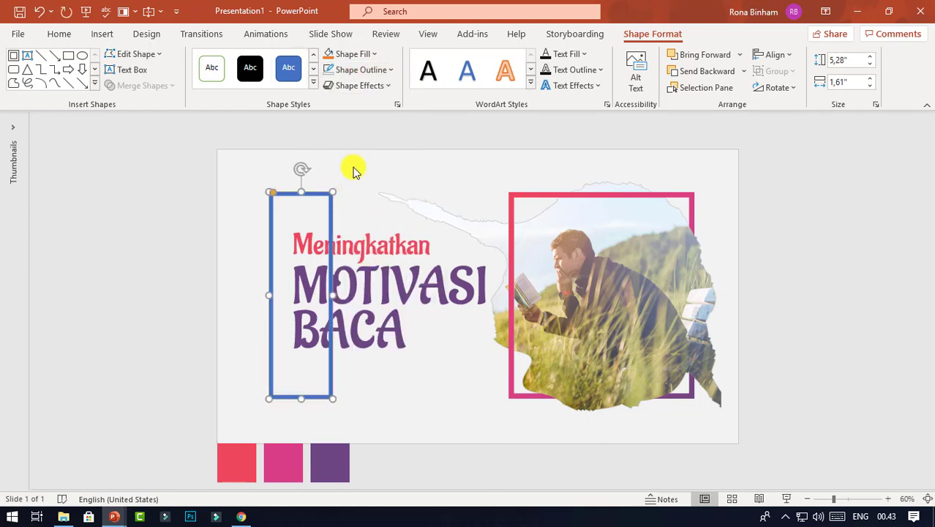
click(358, 136)
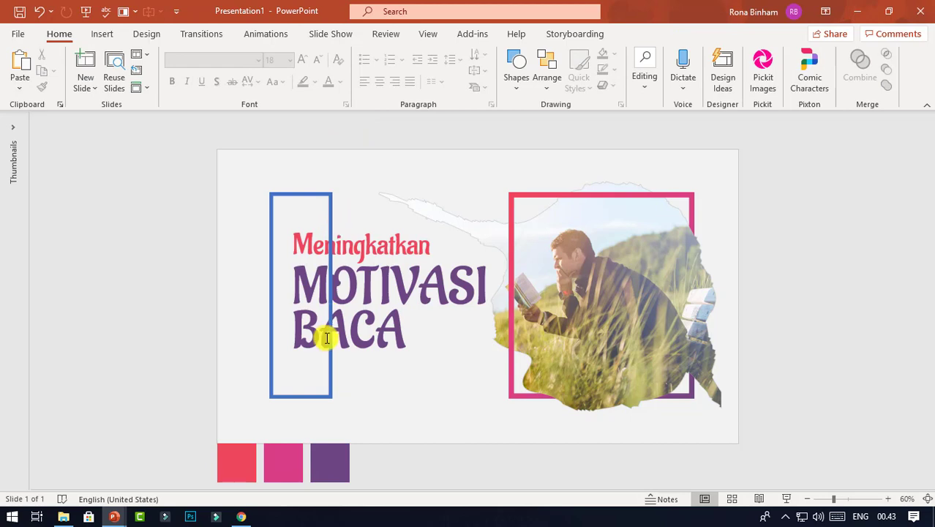
- Draw a narrow bar over the rectangle's right edge and align it middle with the rectangle
click(103, 34)
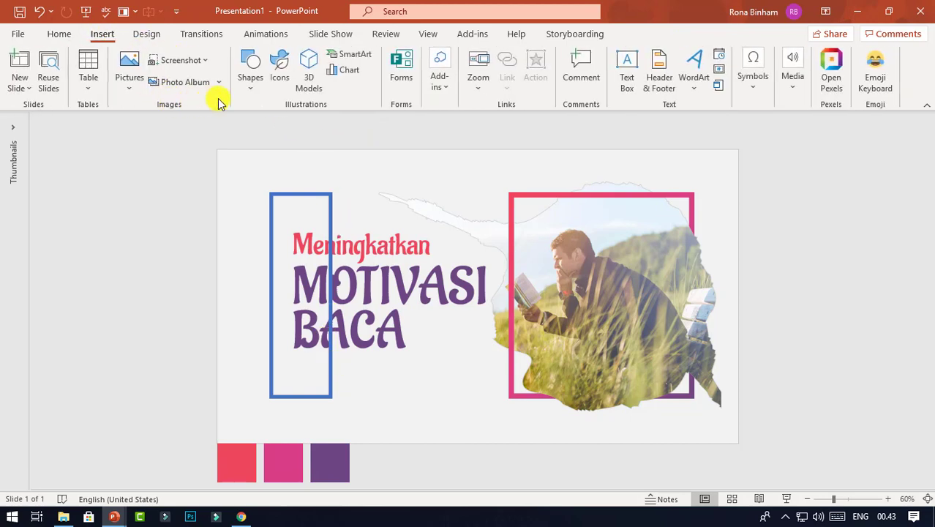
click(250, 64)
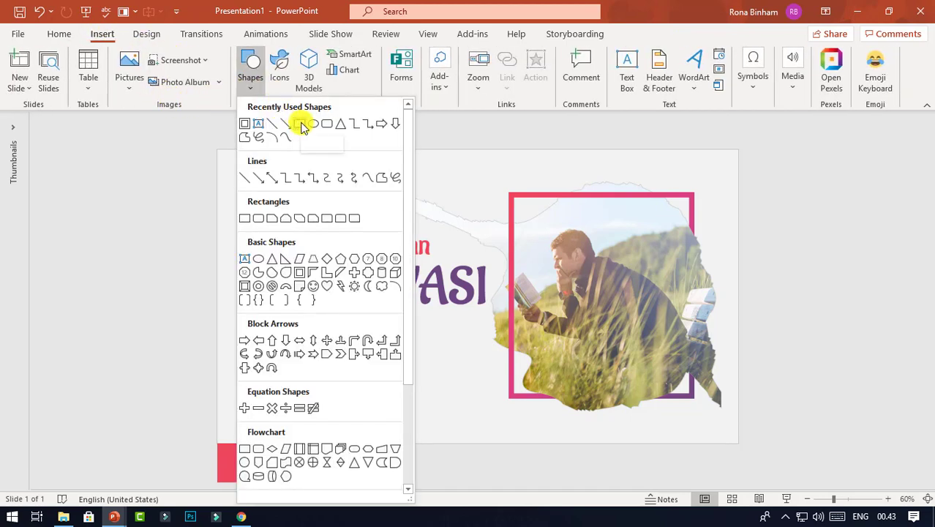
click(302, 126)
drag(324, 215, 340, 366)
click(307, 163)
click(303, 193)
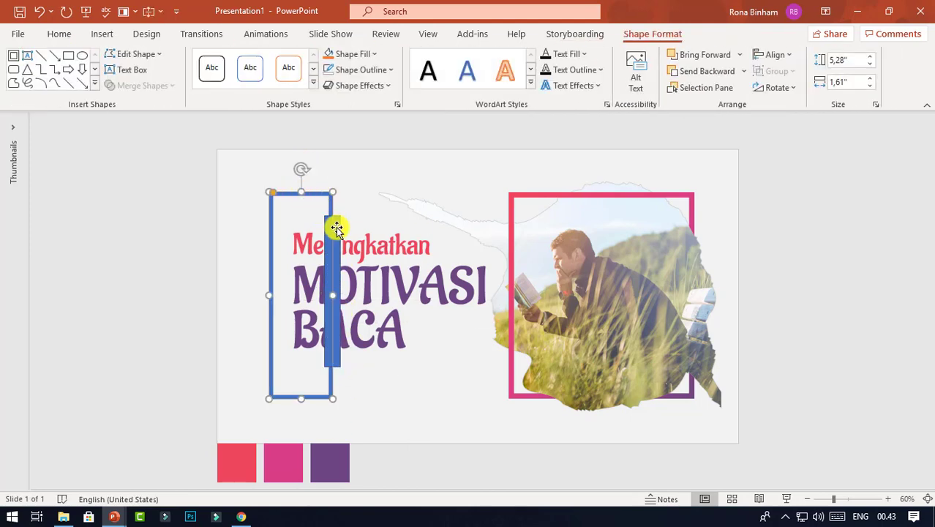
shift+click(336, 227)
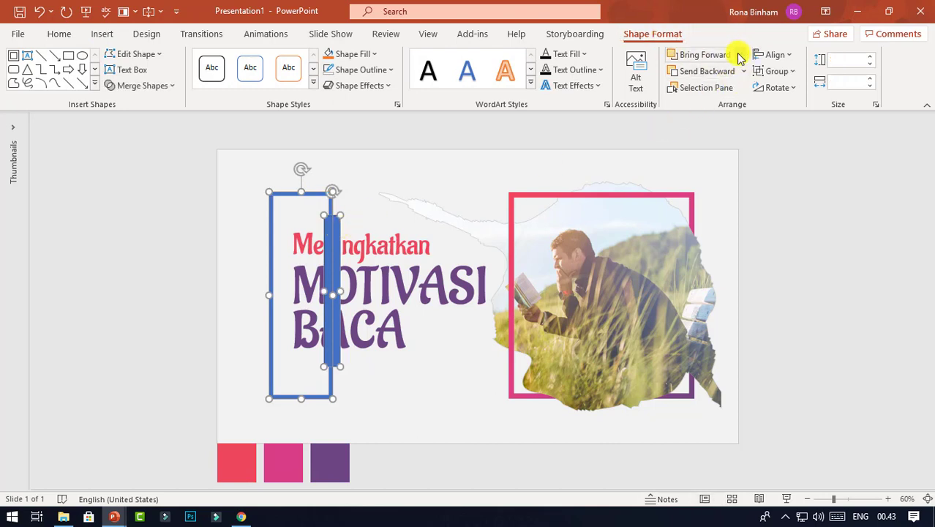
click(789, 56)
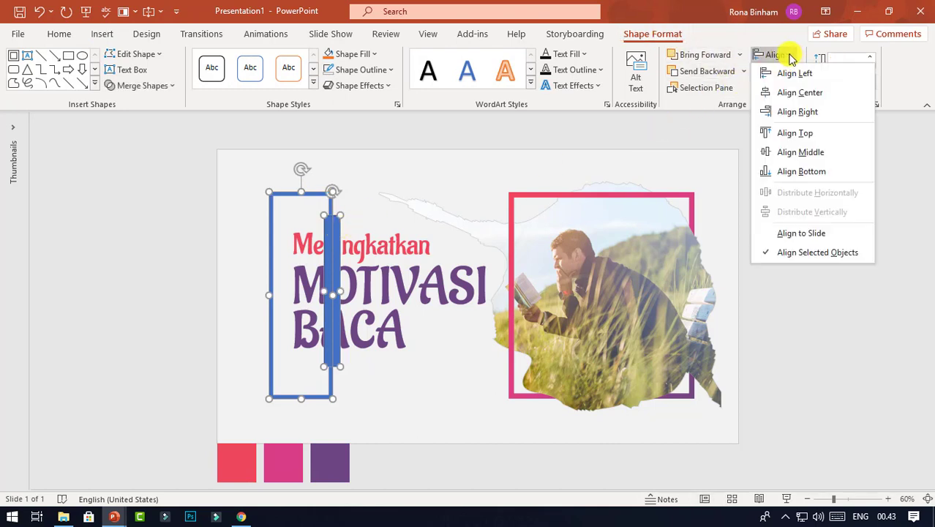
click(800, 154)
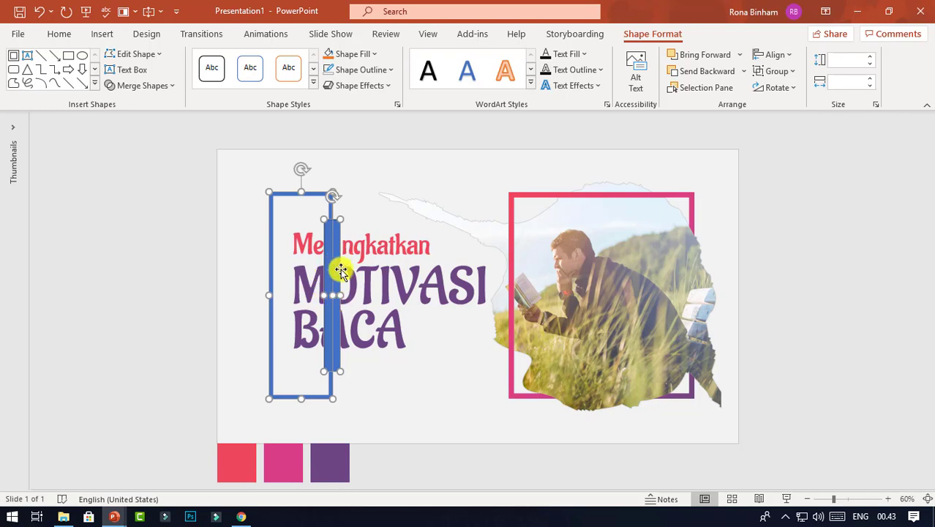
- Subtract the bar from the tall rectangle using Merge Shapes > Subtract
click(358, 149)
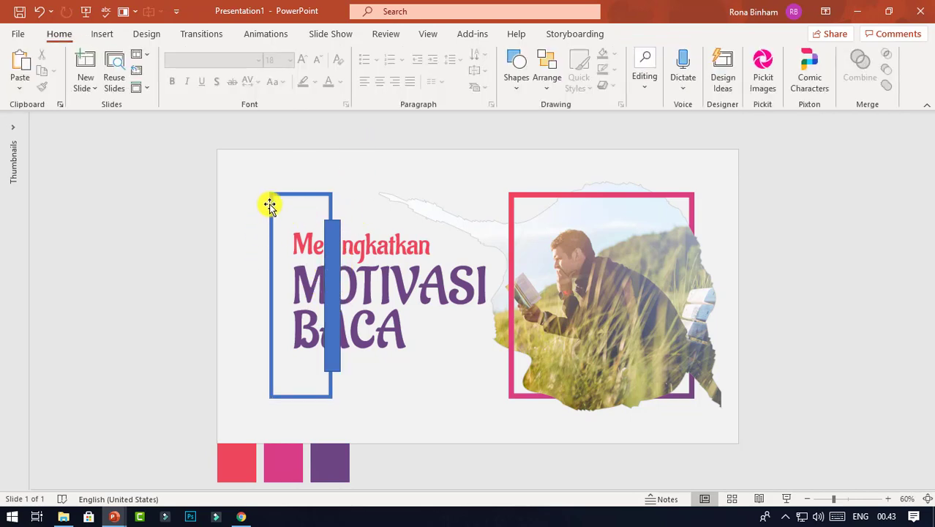
click(266, 235)
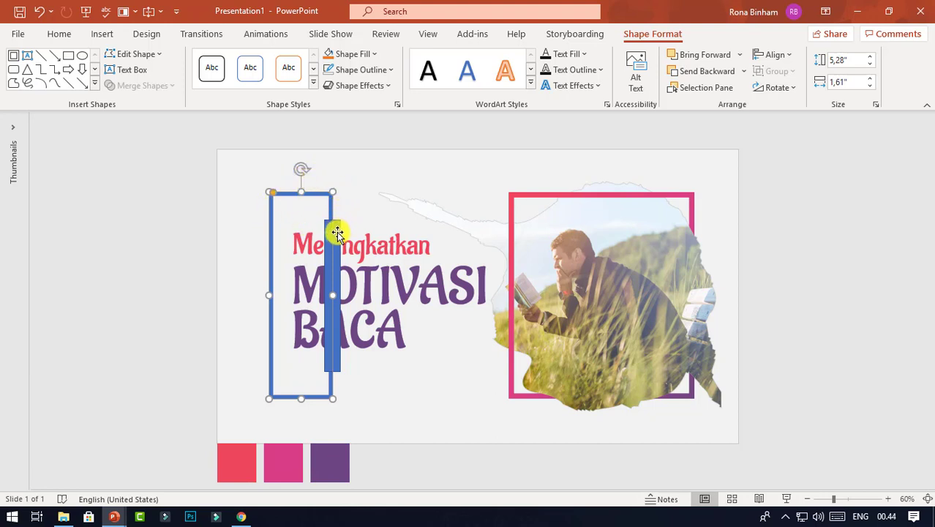
shift+click(336, 234)
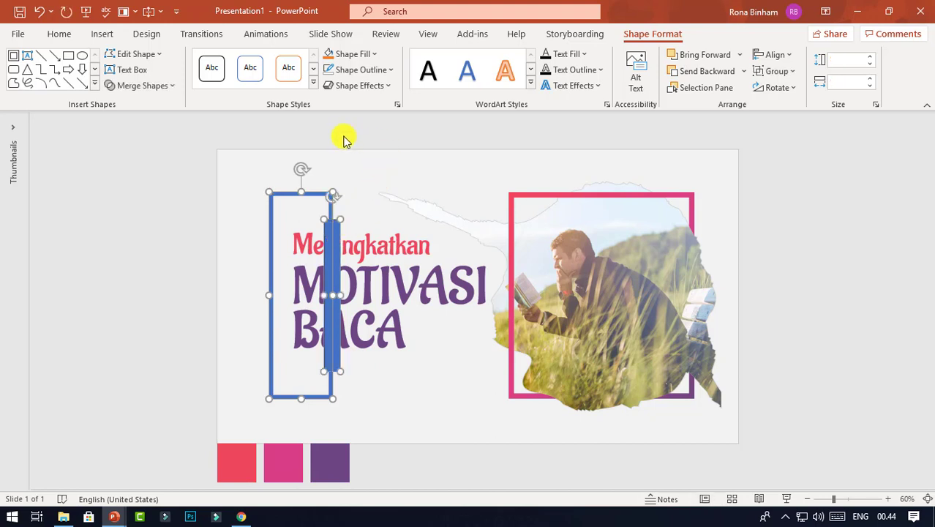
click(173, 89)
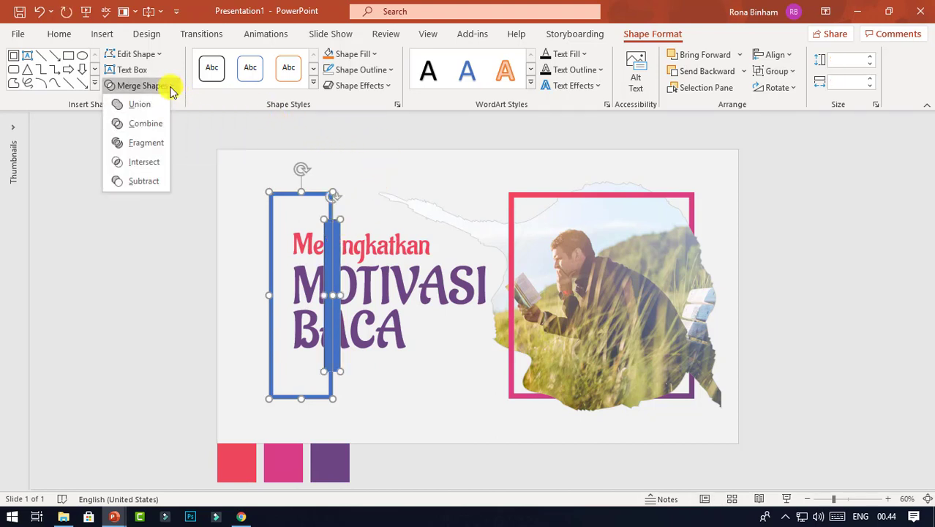
click(150, 186)
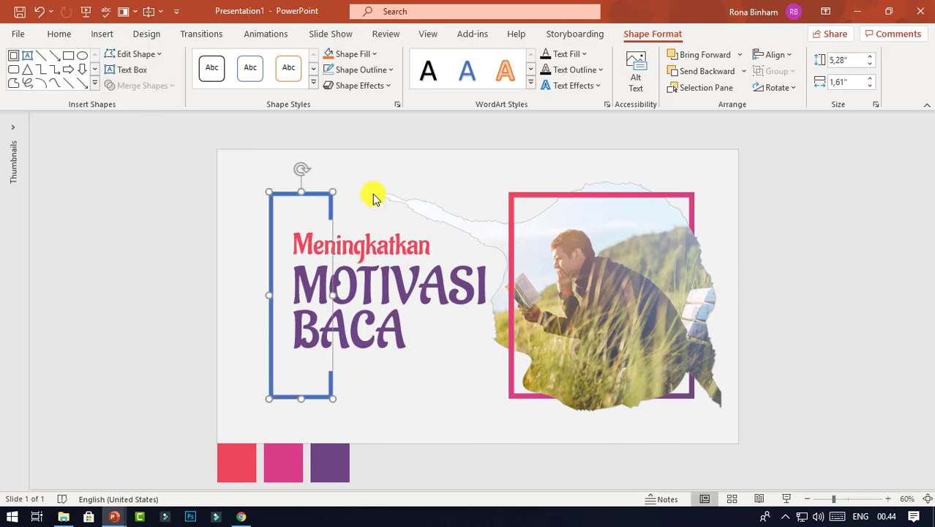
click(357, 55)
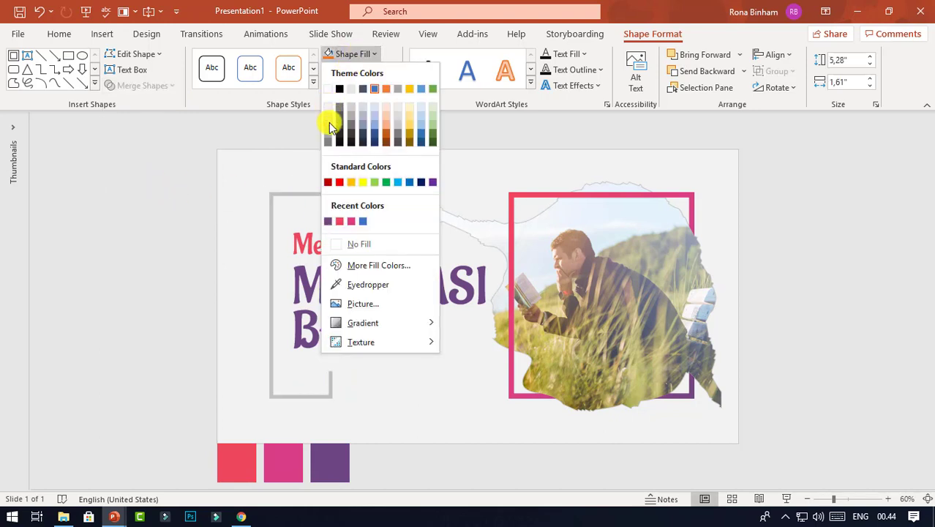
- Fill the bracket with the recent pink and set its transparency to 78%
click(352, 224)
click(317, 215)
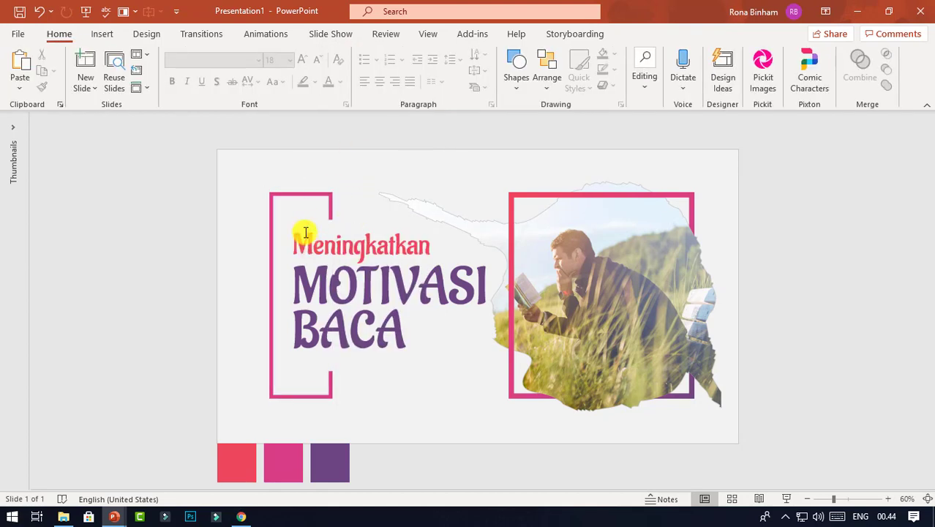
right_click(321, 193)
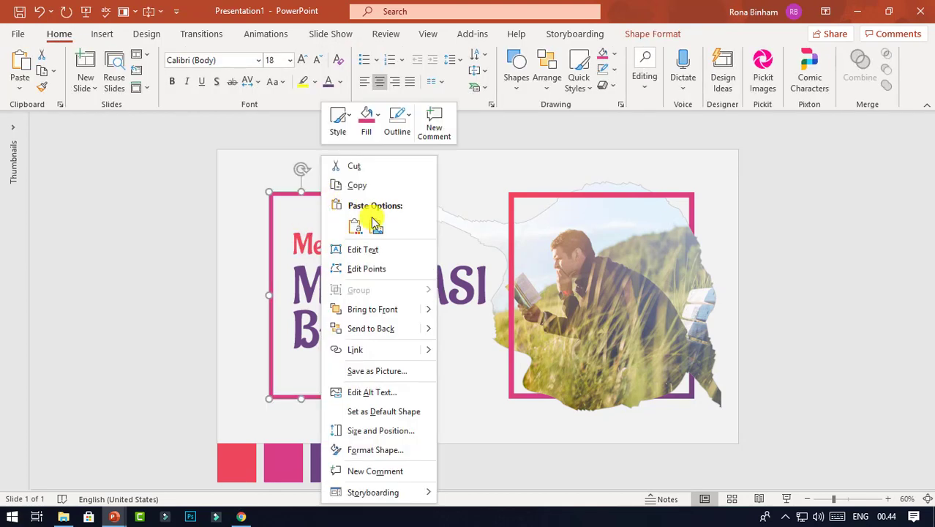
click(405, 453)
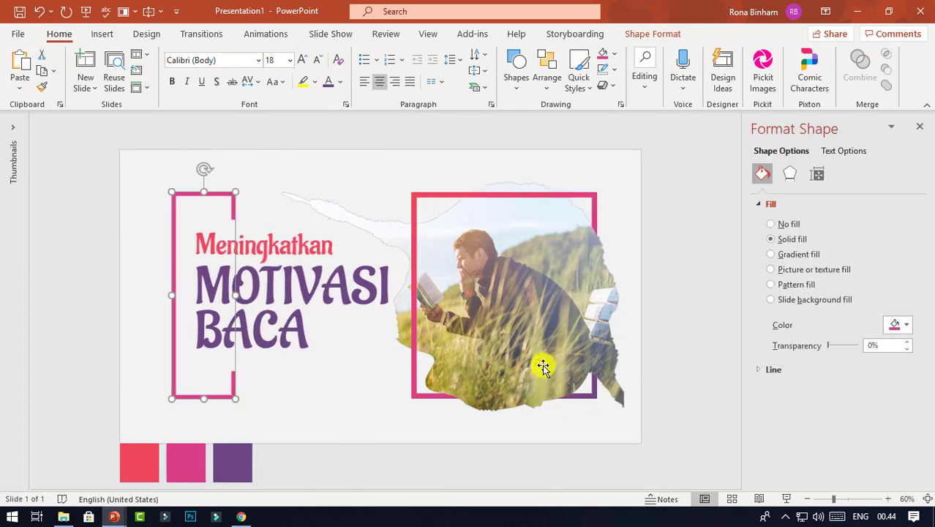
drag(839, 350, 855, 350)
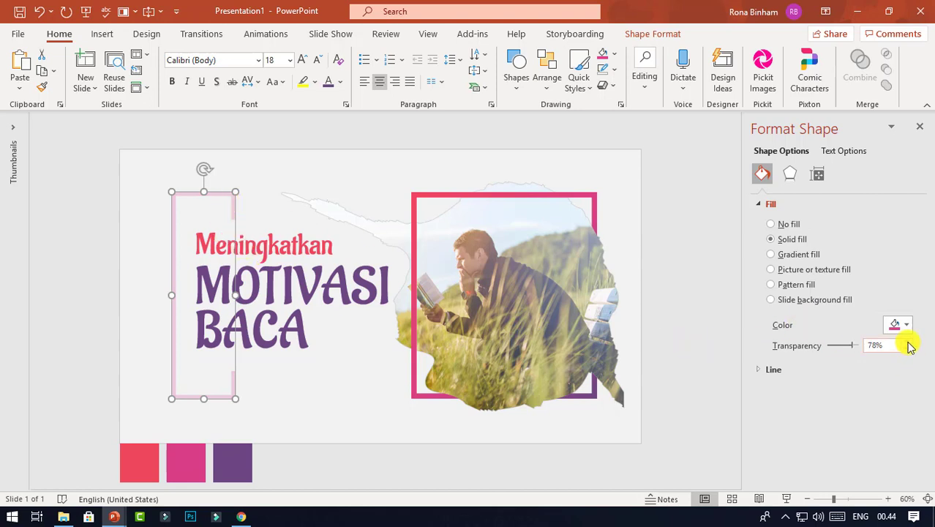
click(921, 126)
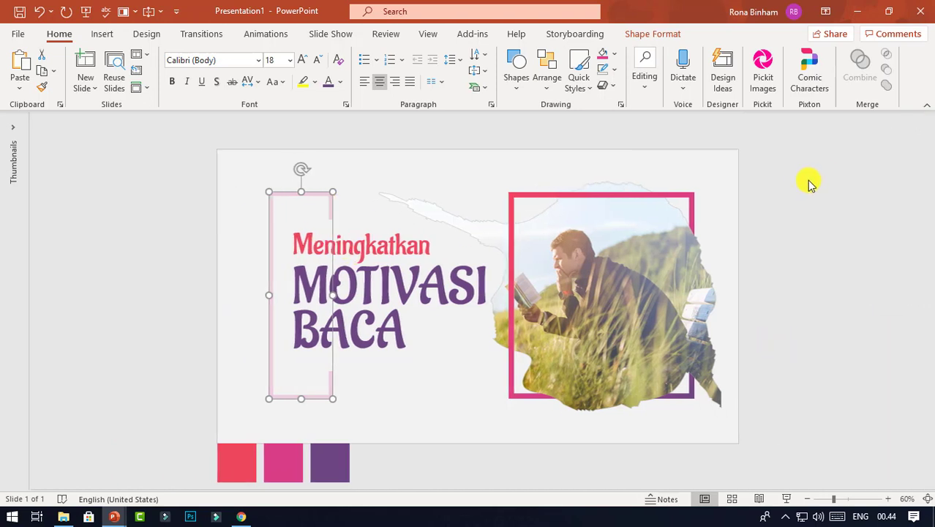
click(808, 182)
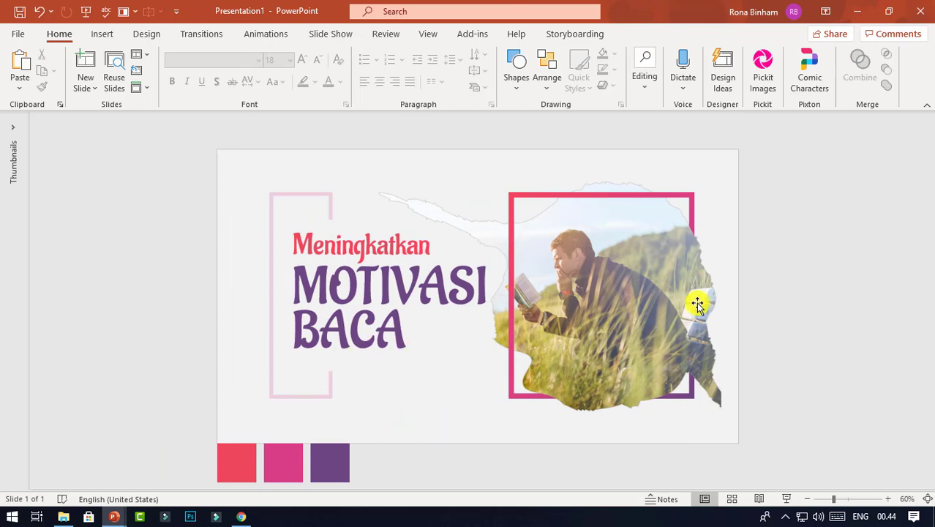
- Draw a 0.28" blue circle near the top edge and copy it into a spaced row
click(928, 498)
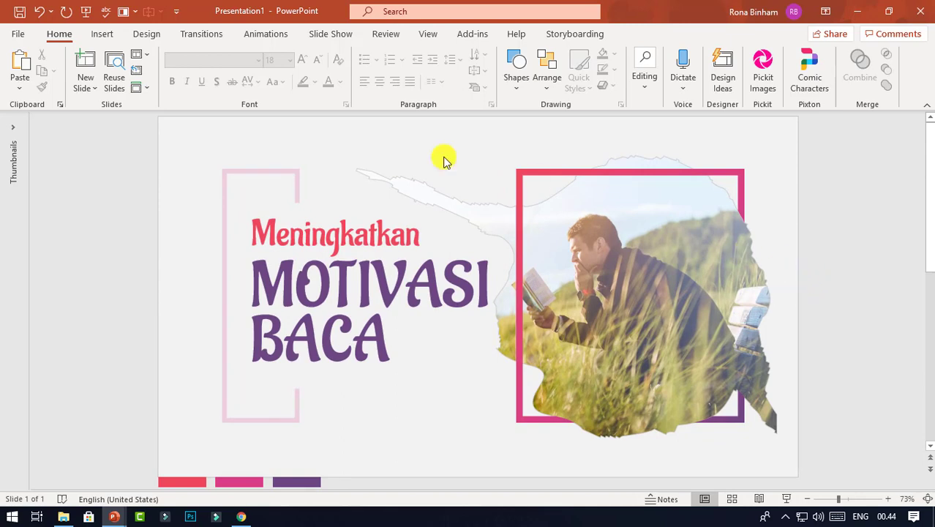
click(105, 35)
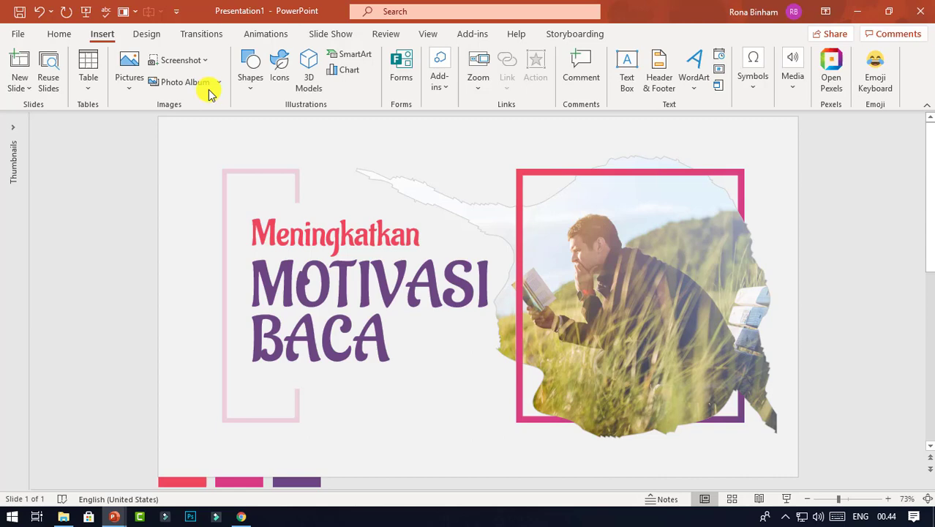
click(250, 65)
click(312, 125)
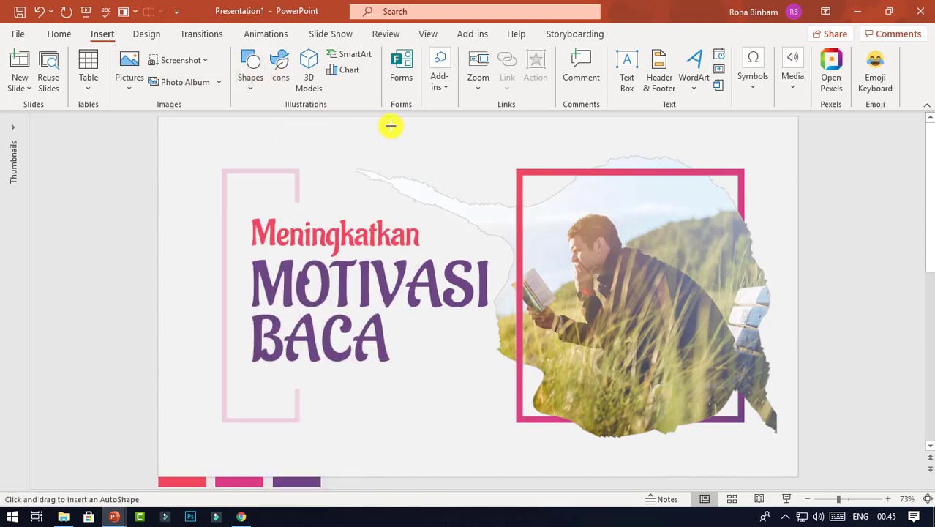
mouse_move(391, 126)
mouse_down()
mouse_move(439, 174)
mouse_move(402, 136)
mouse_up()
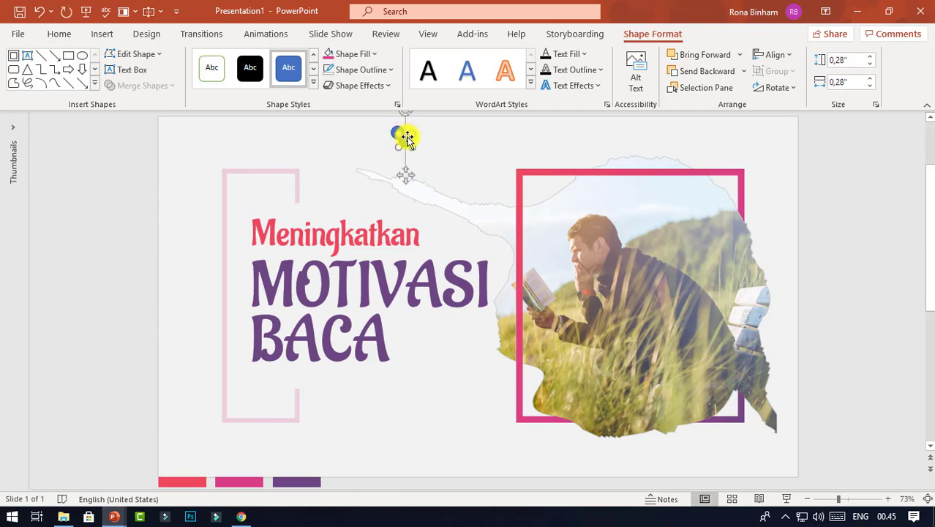
click(419, 134)
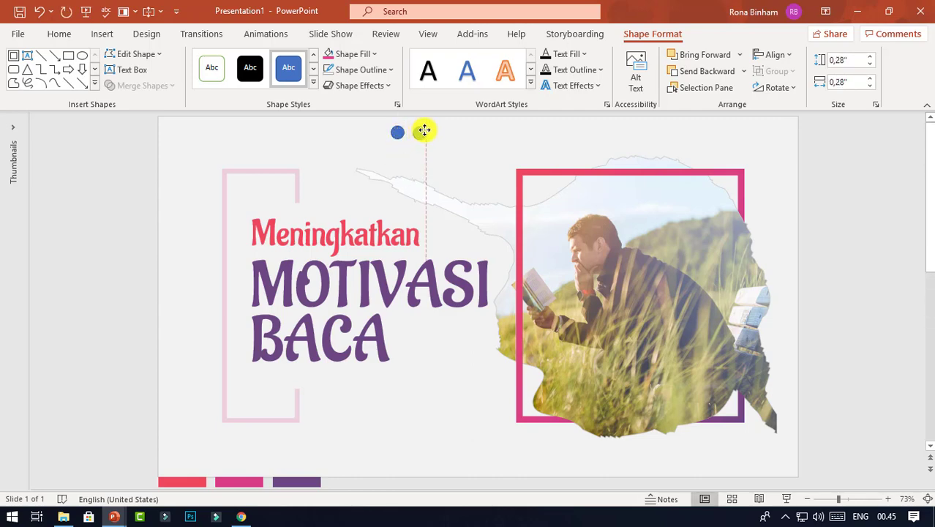
drag(424, 129, 420, 130)
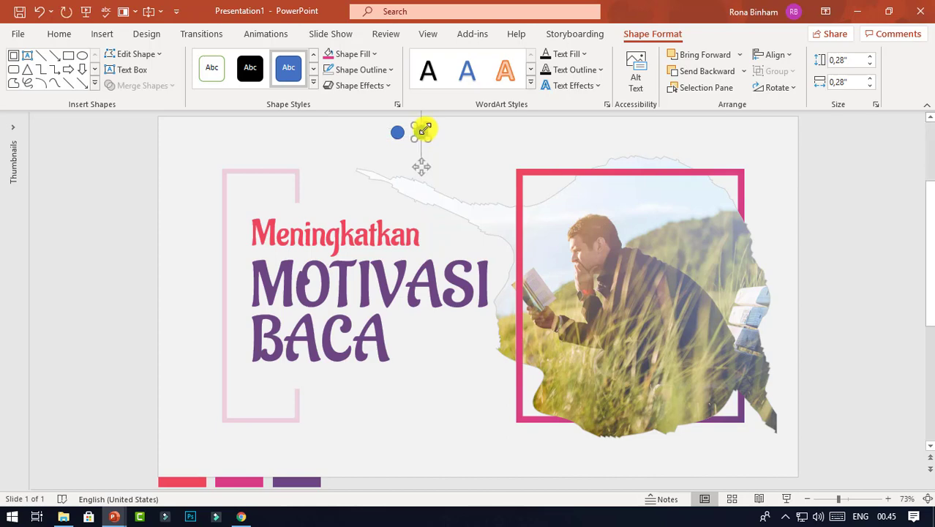
key(ctrl+d)
key(ctrl+d)
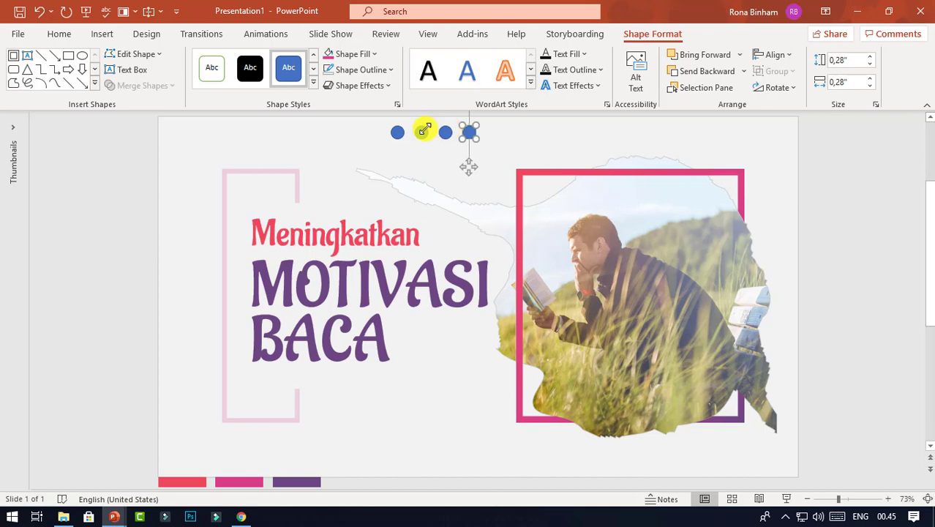
key(ctrl+d)
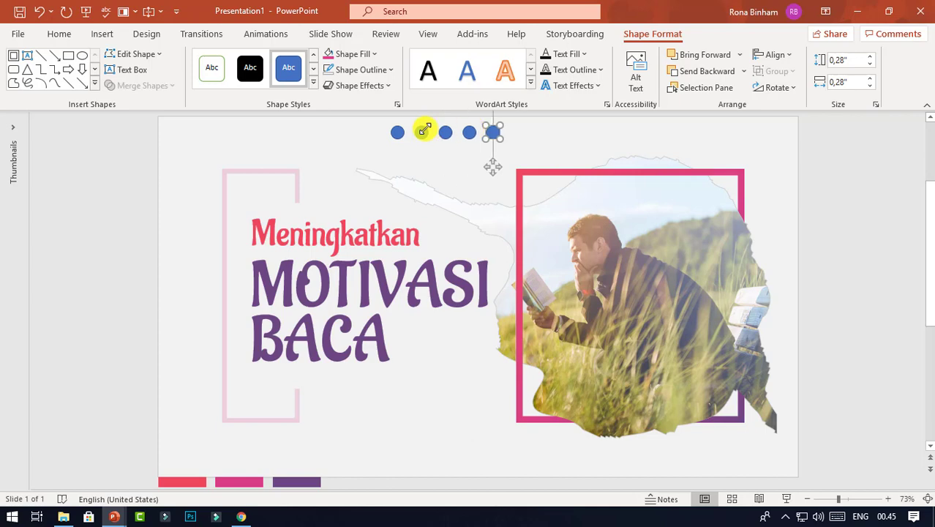
- Distribute the five circles evenly, remove their outlines, and union them into one row shape
click(398, 132)
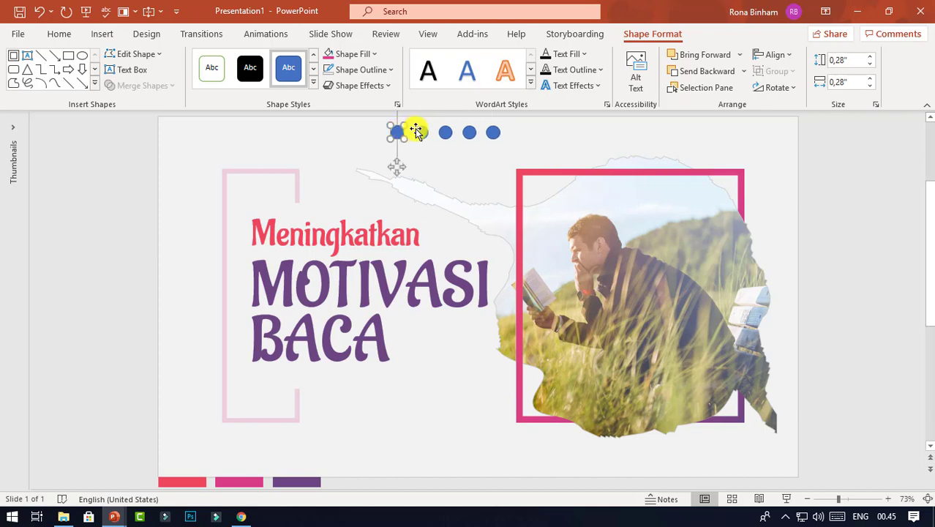
shift+click(420, 132)
shift+click(445, 132)
shift+click(469, 132)
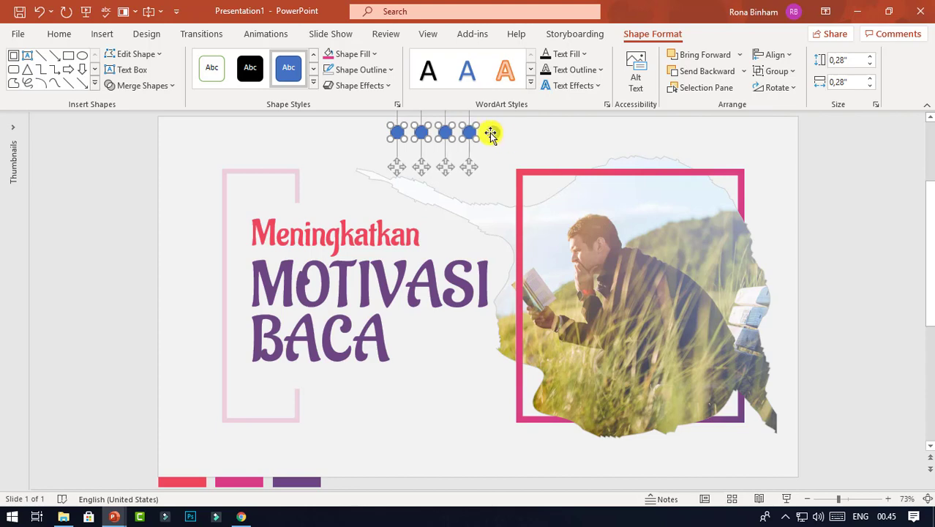
shift+click(493, 131)
click(775, 55)
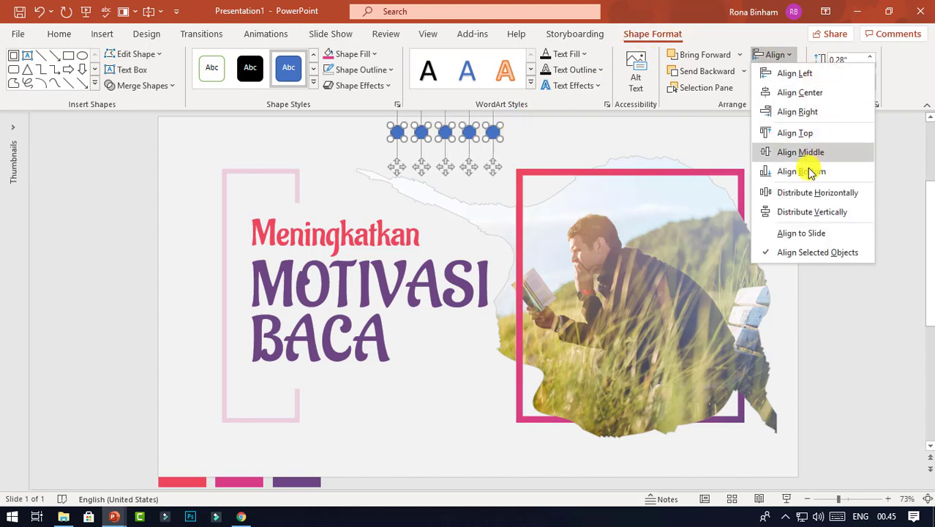
click(803, 197)
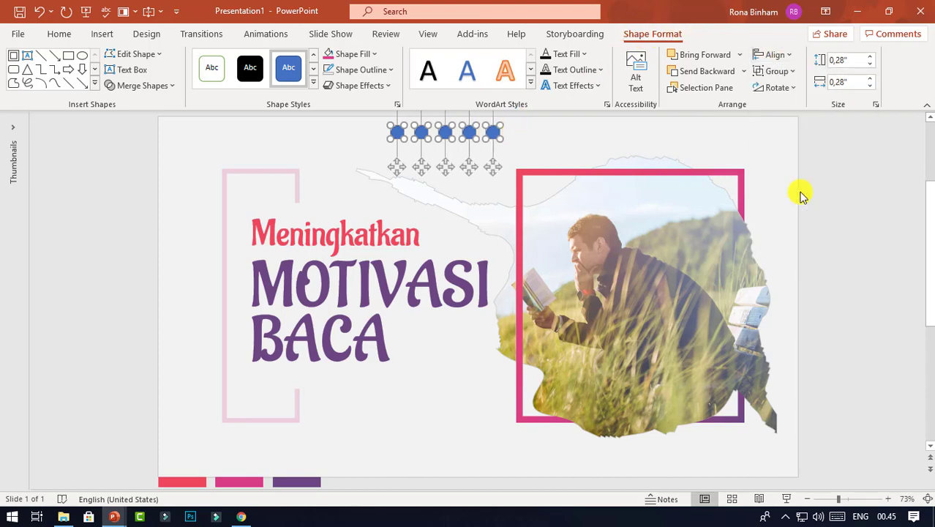
click(370, 70)
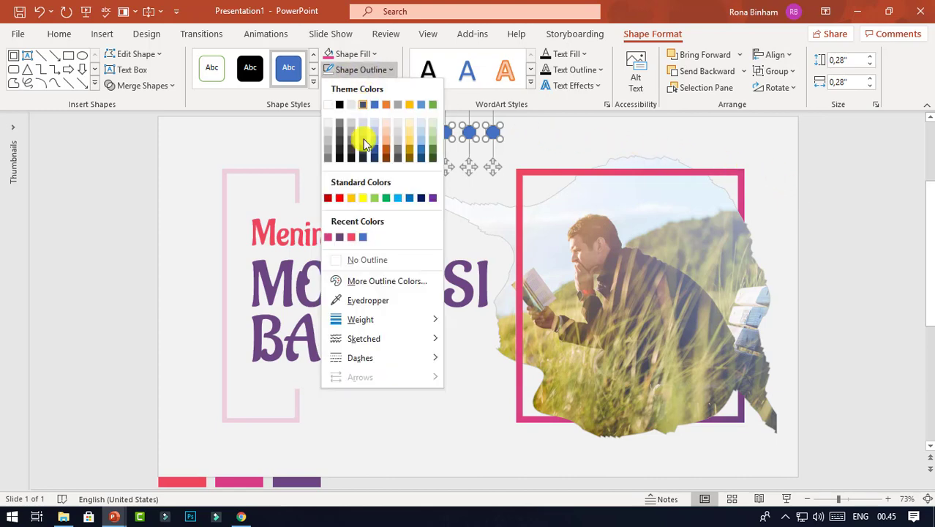
click(370, 259)
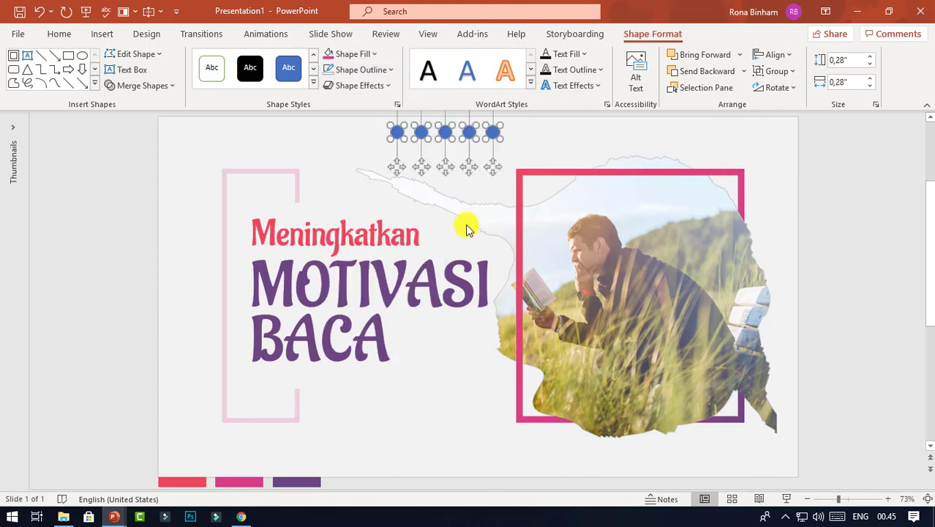
click(172, 89)
click(167, 102)
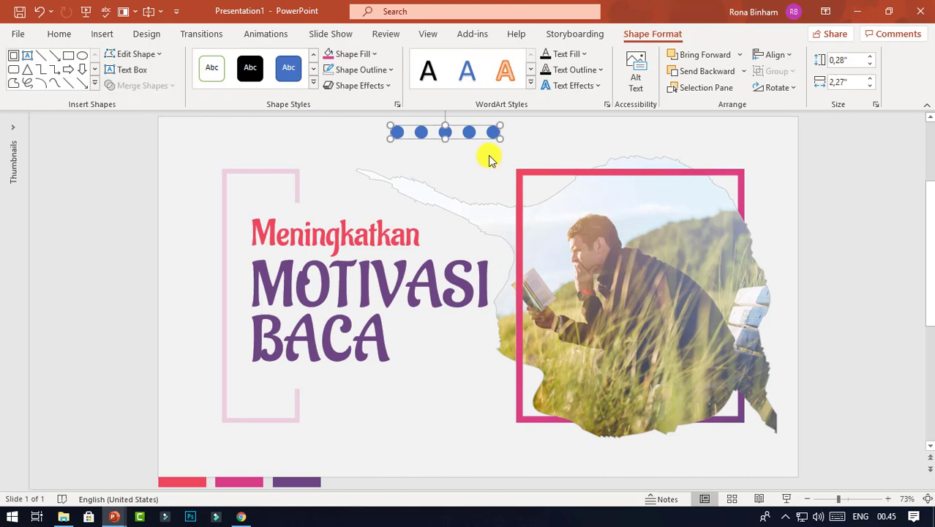
- Duplicate the dot row into four rows, align their centres, and union them into one grid
key(ctrl+d)
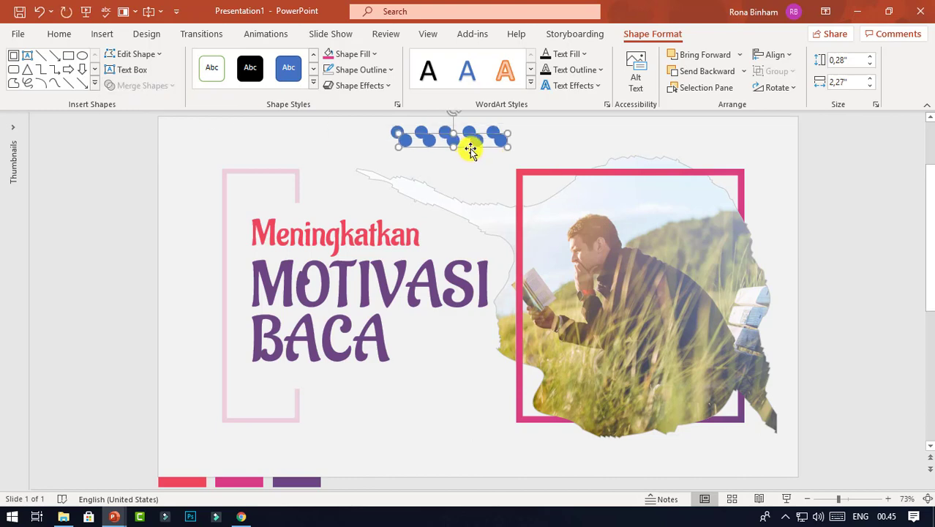
drag(477, 144, 469, 155)
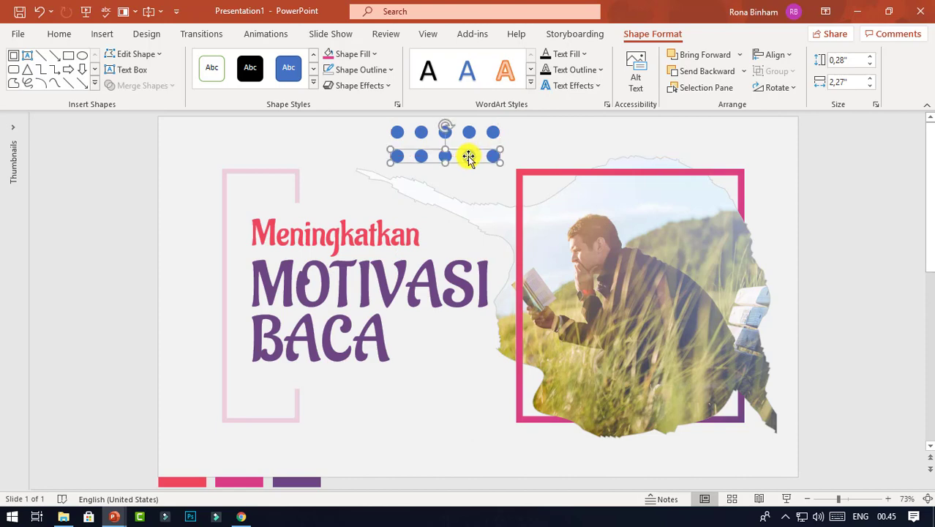
key(ctrl+d)
key(ctrl+d)
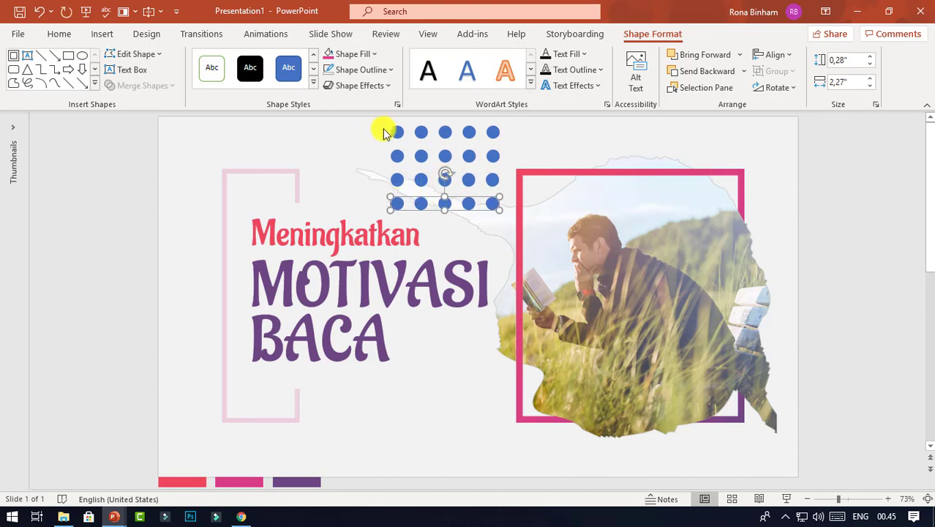
drag(370, 118, 530, 227)
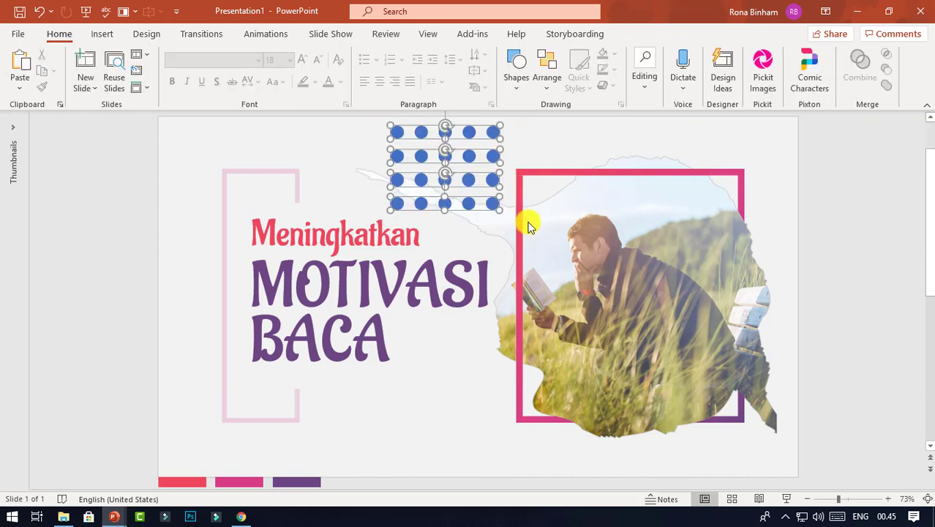
click(775, 55)
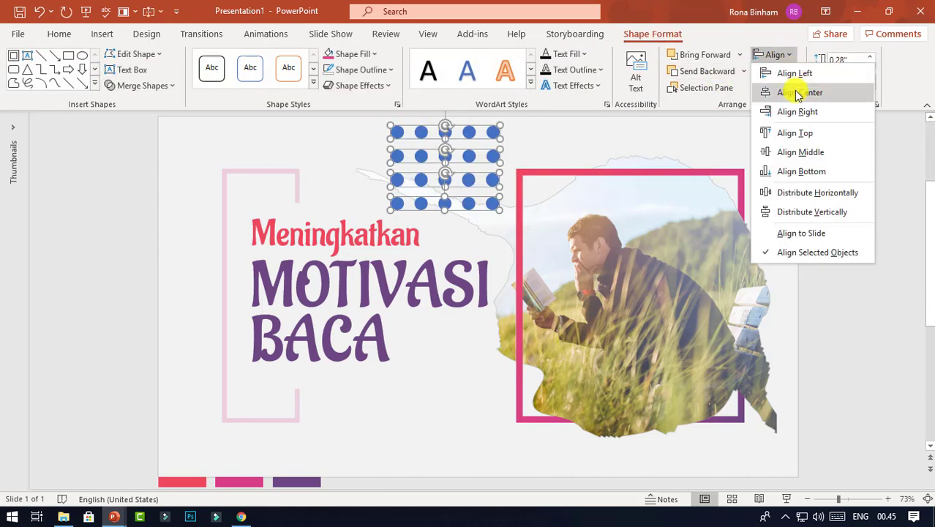
click(798, 94)
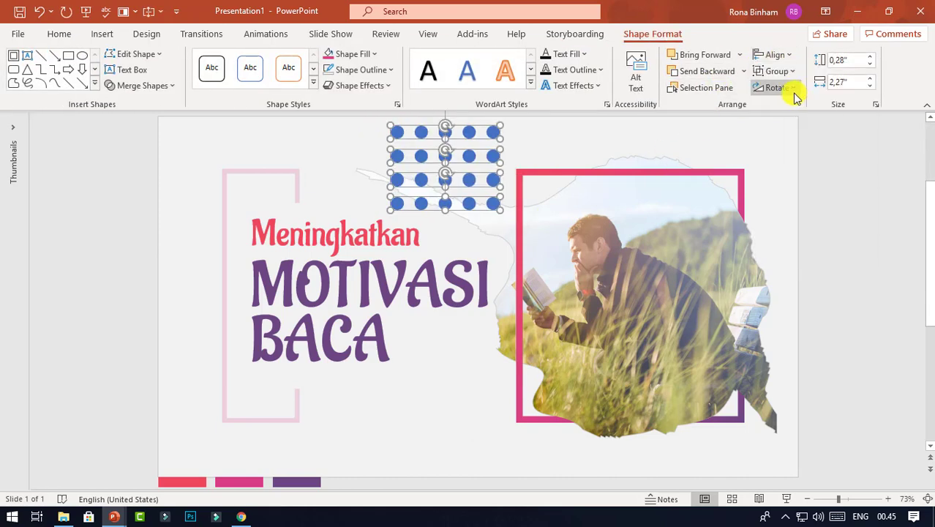
click(168, 90)
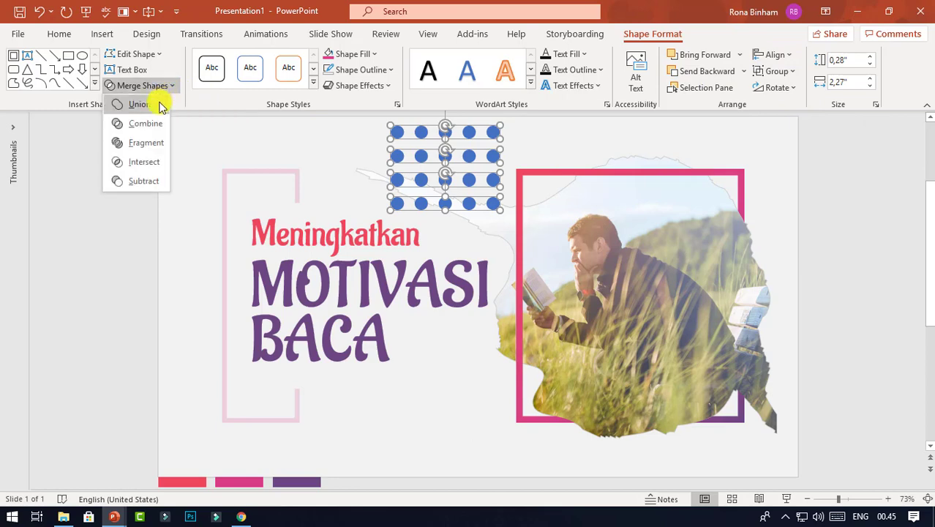
click(160, 101)
- Fill the dot grid with the recent purple, shrink it to about 0.75" x 0.58", and move it top-left
key(Escape)
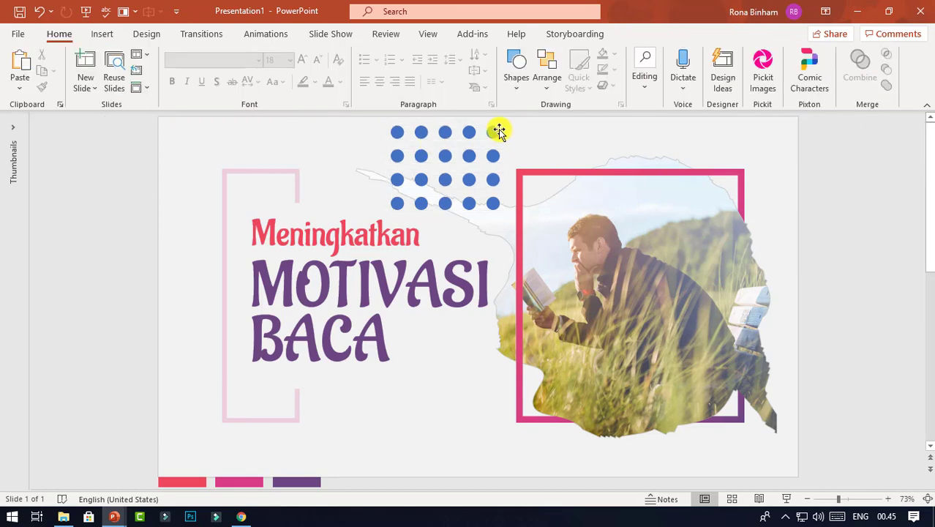
click(498, 131)
click(369, 54)
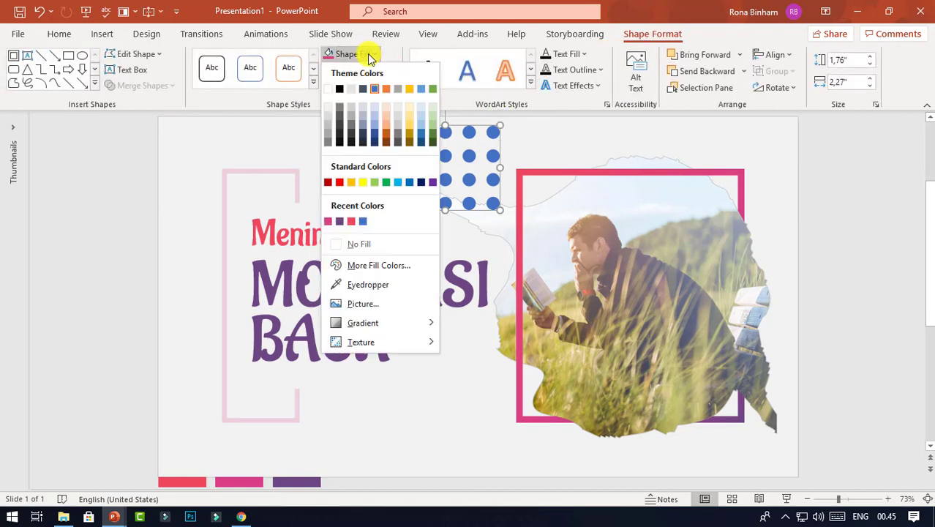
click(335, 221)
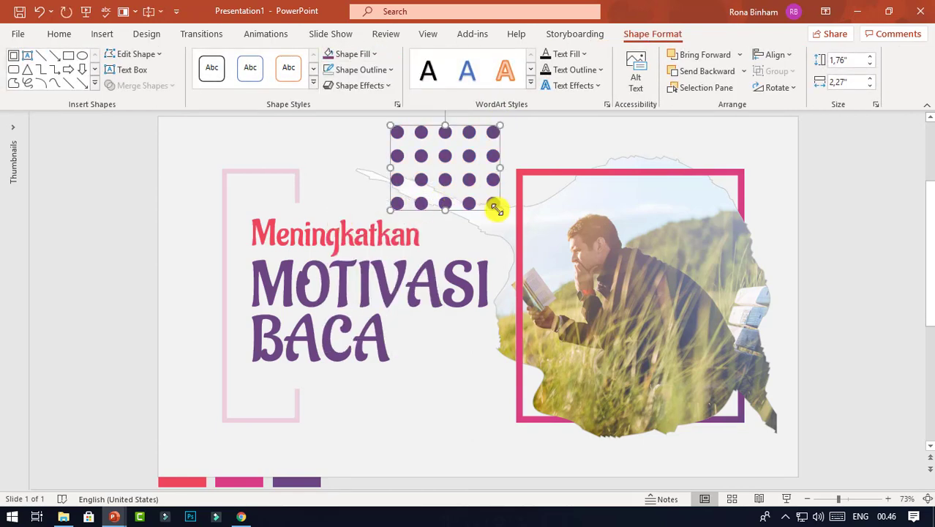
mouse_move(496, 210)
mouse_down()
mouse_move(430, 153)
mouse_move(200, 130)
mouse_up()
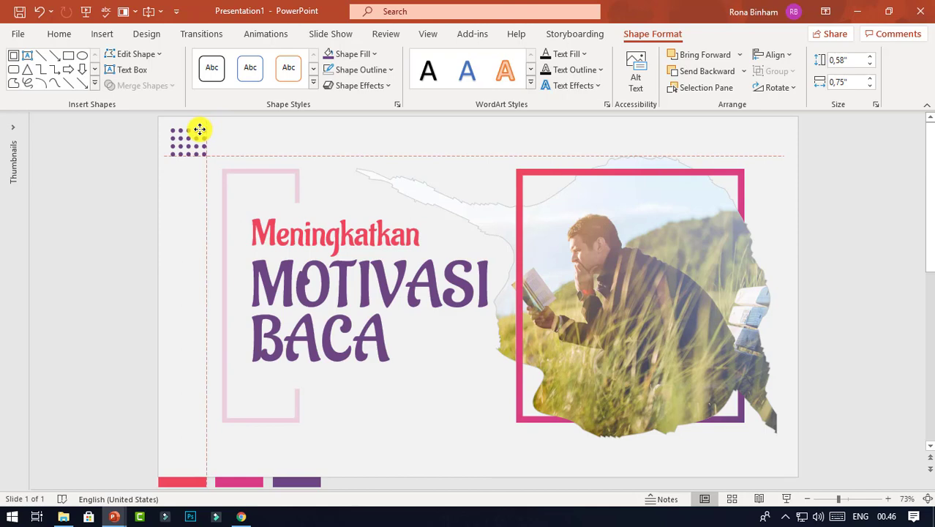
drag(200, 130, 200, 130)
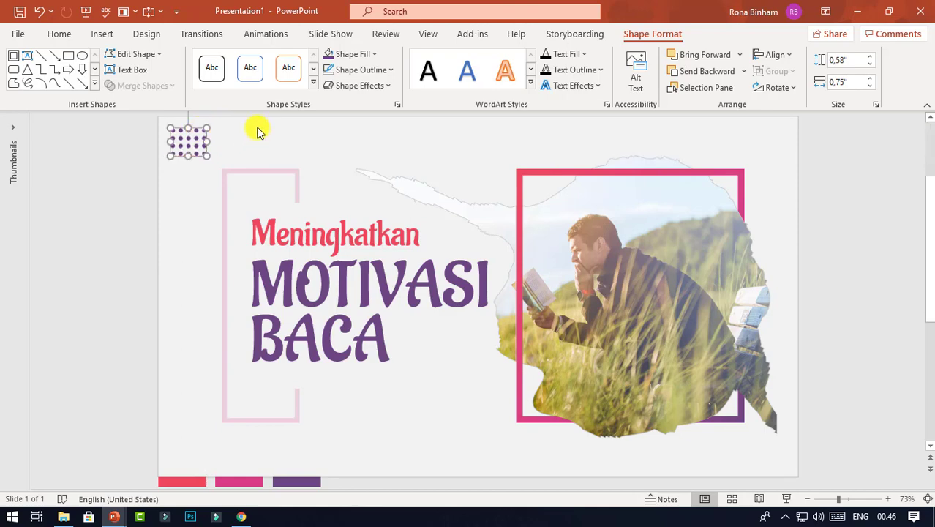
- Set the top-left purple dot grid's fill transparency to 44% in Format Shape
right_click(199, 130)
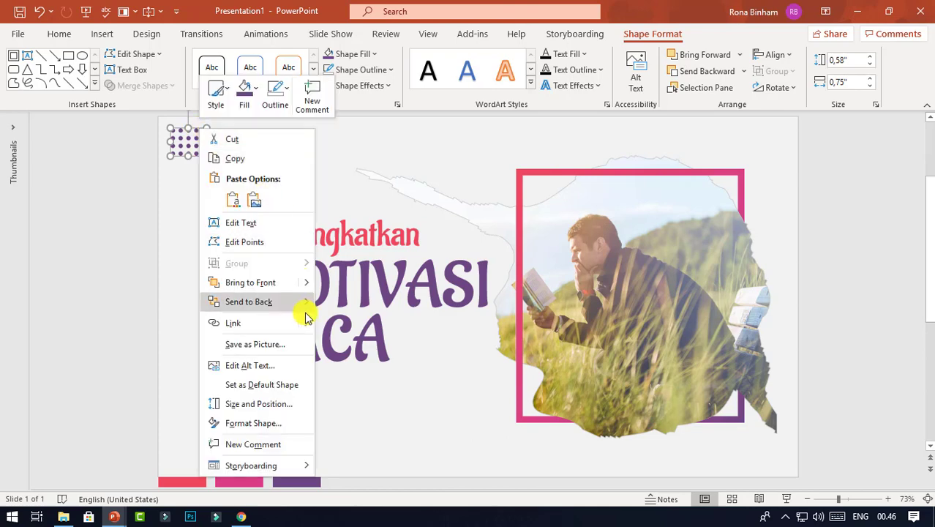
click(278, 422)
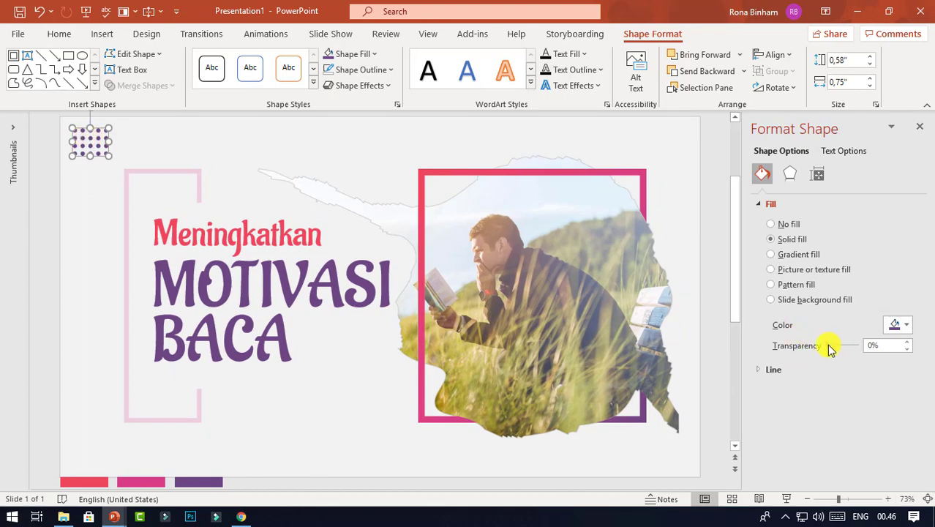
drag(833, 347, 848, 347)
click(920, 127)
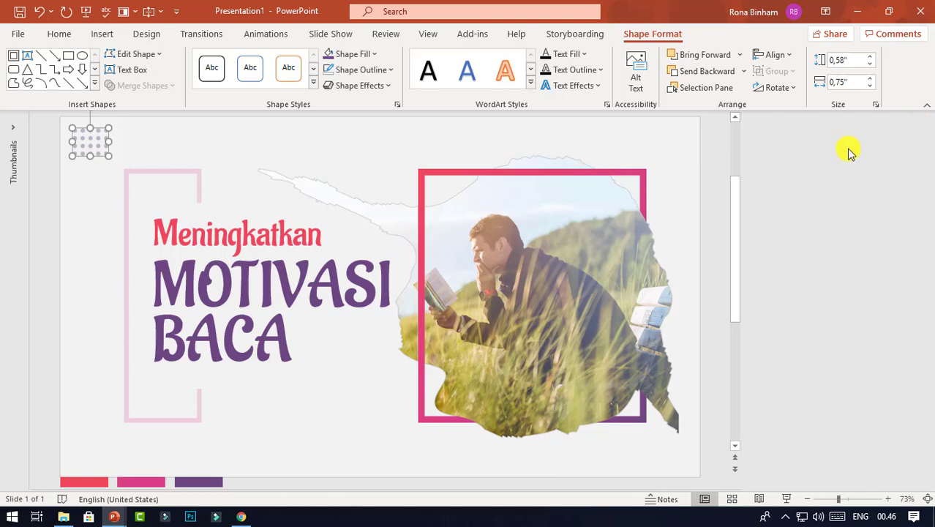
click(837, 168)
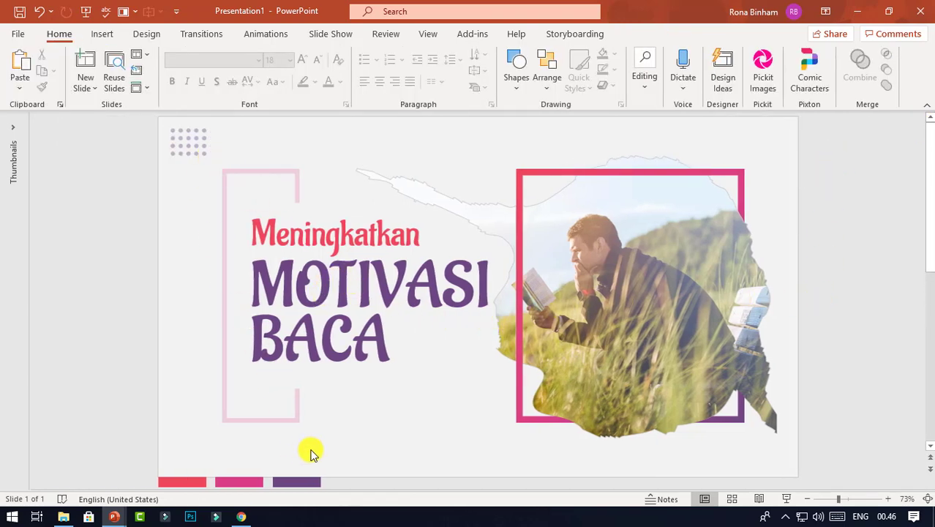
- Duplicate the top-left dot grid with Ctrl+D and align the copy in the bottom-right corner
click(202, 151)
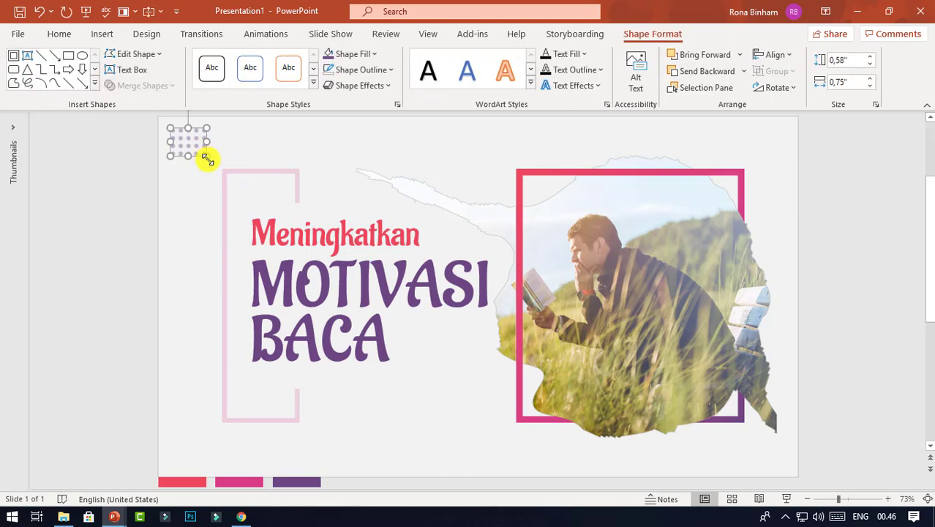
key(ctrl+d)
drag(202, 150, 771, 449)
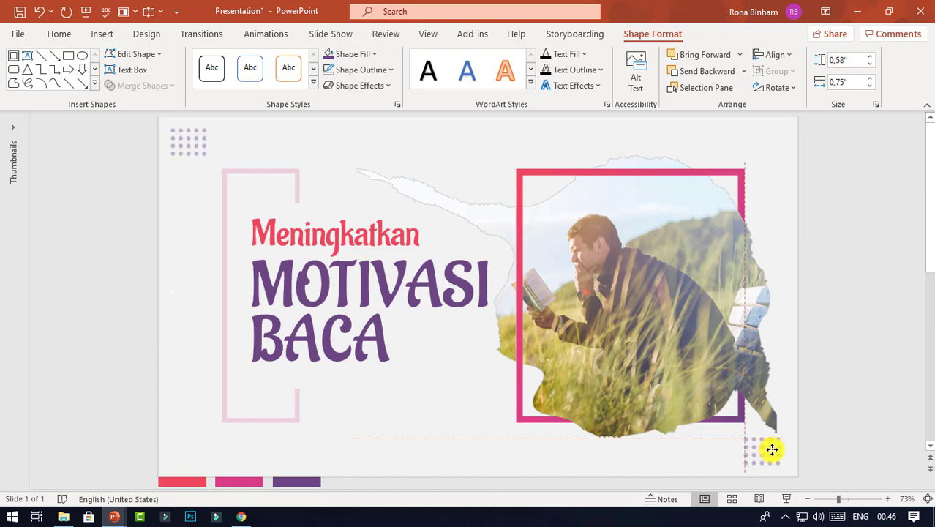
drag(771, 449, 773, 449)
click(847, 387)
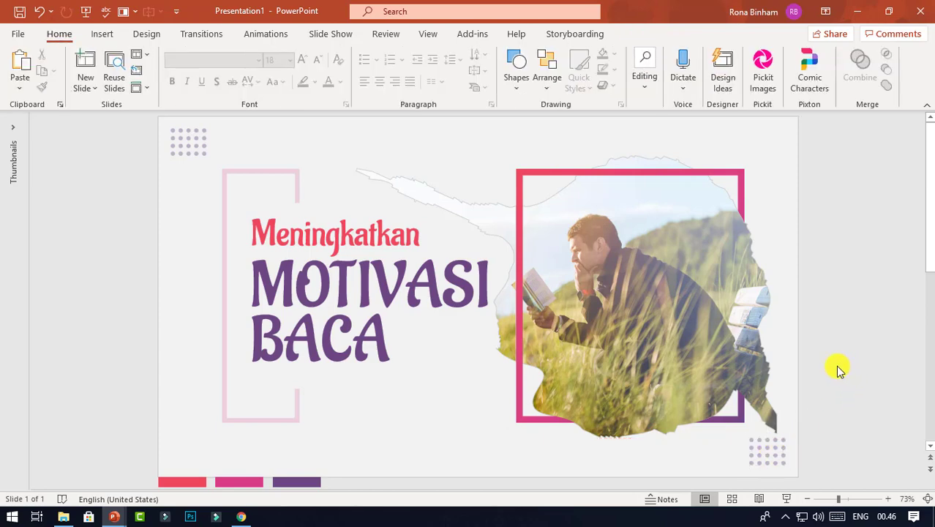
- Delete the red, pink and purple swatch squares below the slide, then fit the slide to the window
click(830, 499)
click(357, 443)
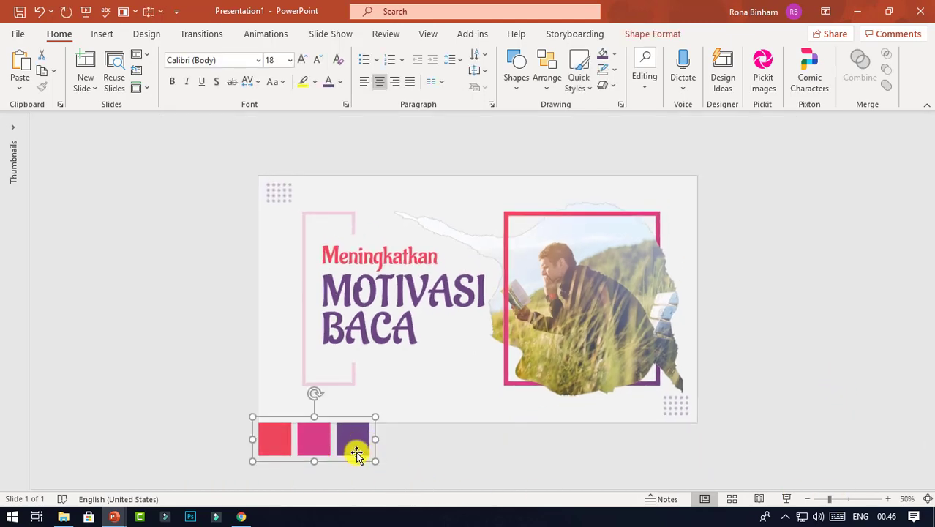
key(Delete)
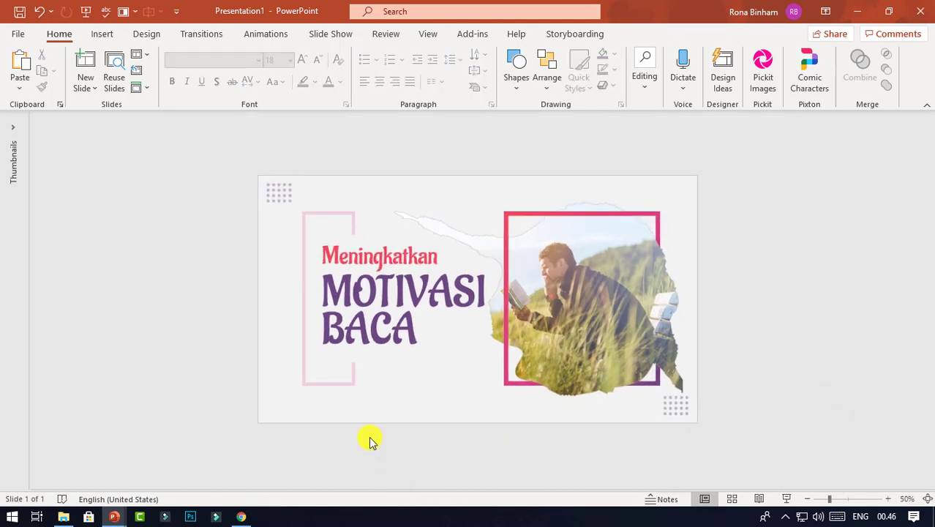
click(928, 499)
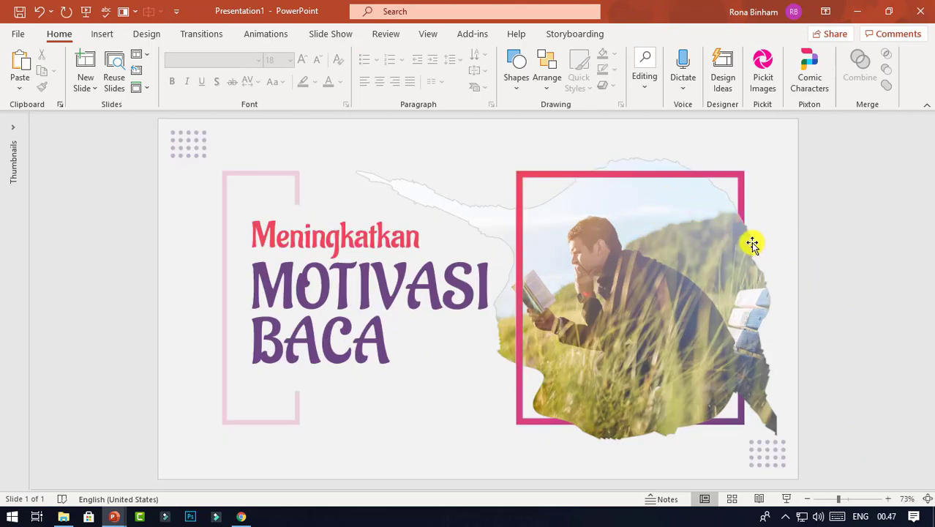
- Play the finished title slide full screen from the status bar's Slide Show button
click(787, 499)
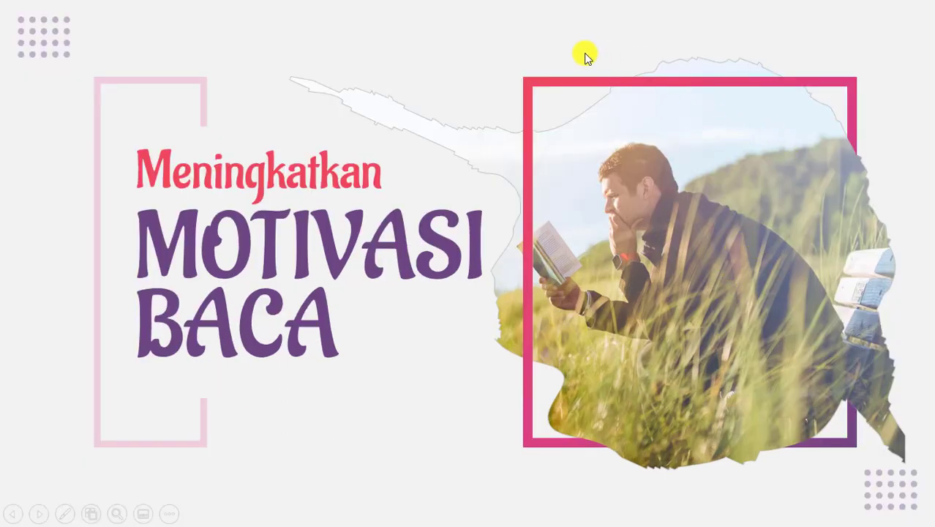